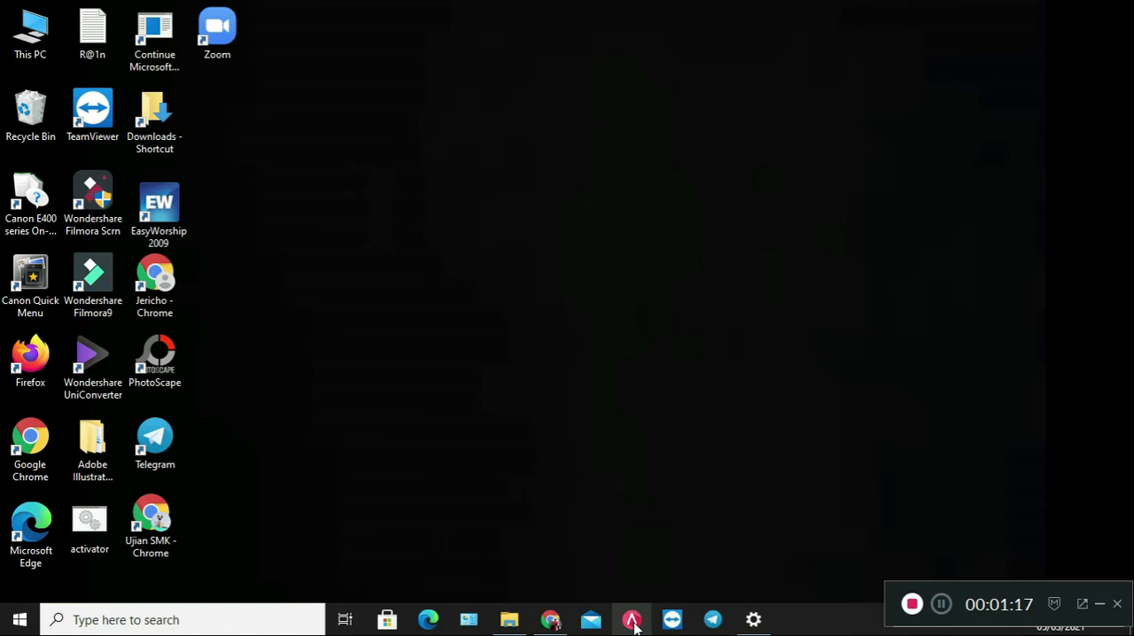
# Launch Accurate 5 and start opening an existing local company database by browsing for its file.
pyautogui.click(633, 625)
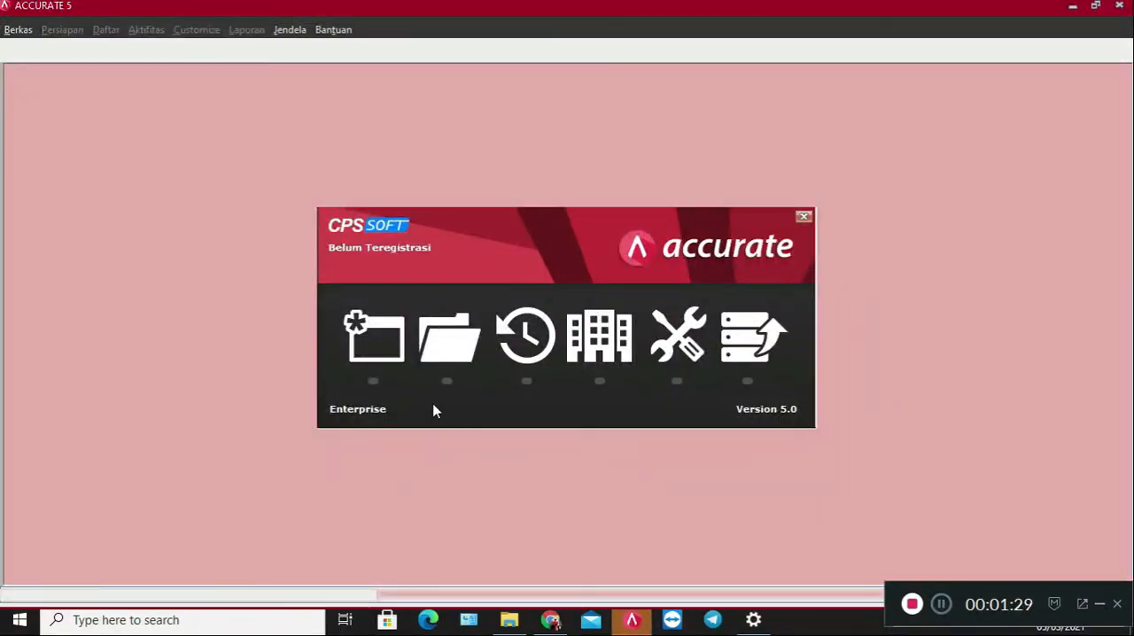
pyautogui.click(457, 371)
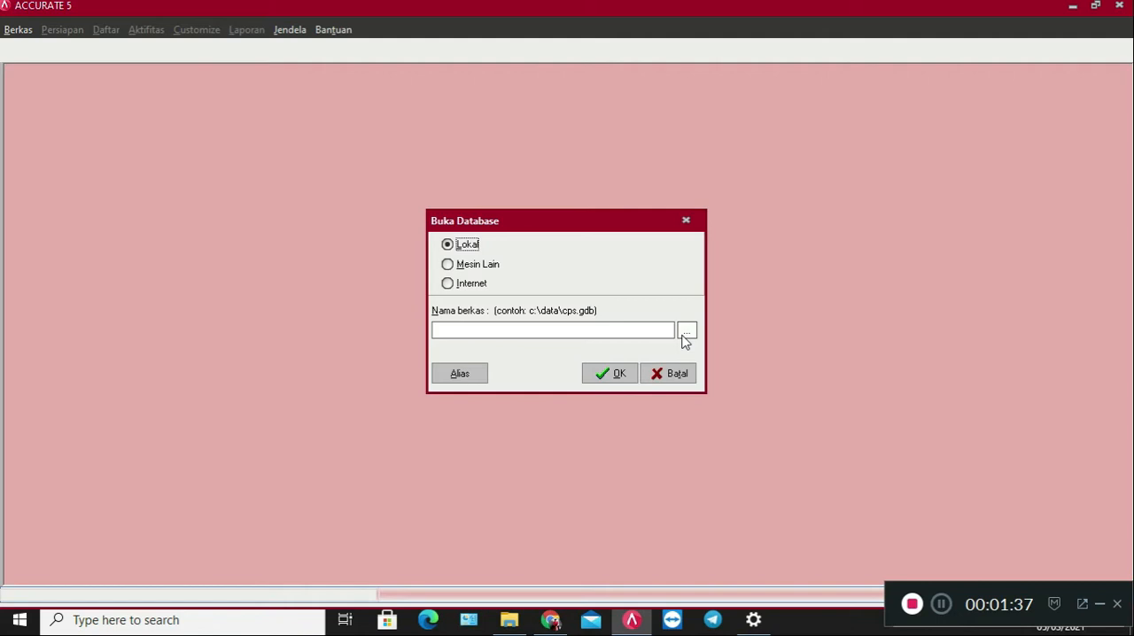
pyautogui.click(683, 338)
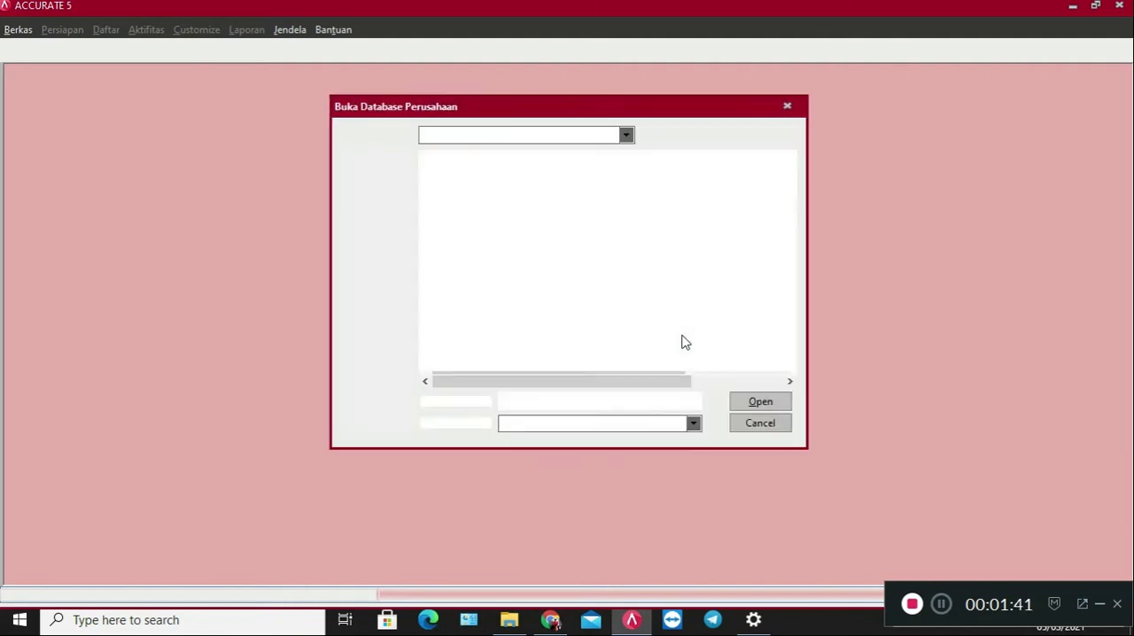
# Browse to the accurate 11 akl folder inside the accurate folder on drive D.
pyautogui.click(377, 301)
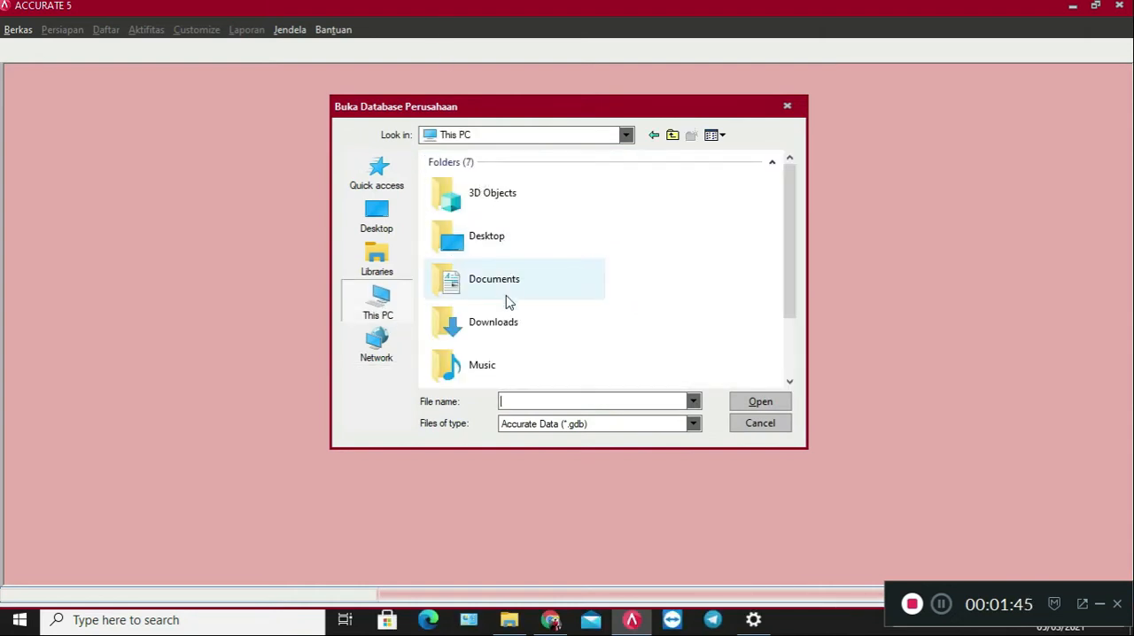
pyautogui.scroll(-3, 507, 303)
pyautogui.scroll(-2, 510, 306)
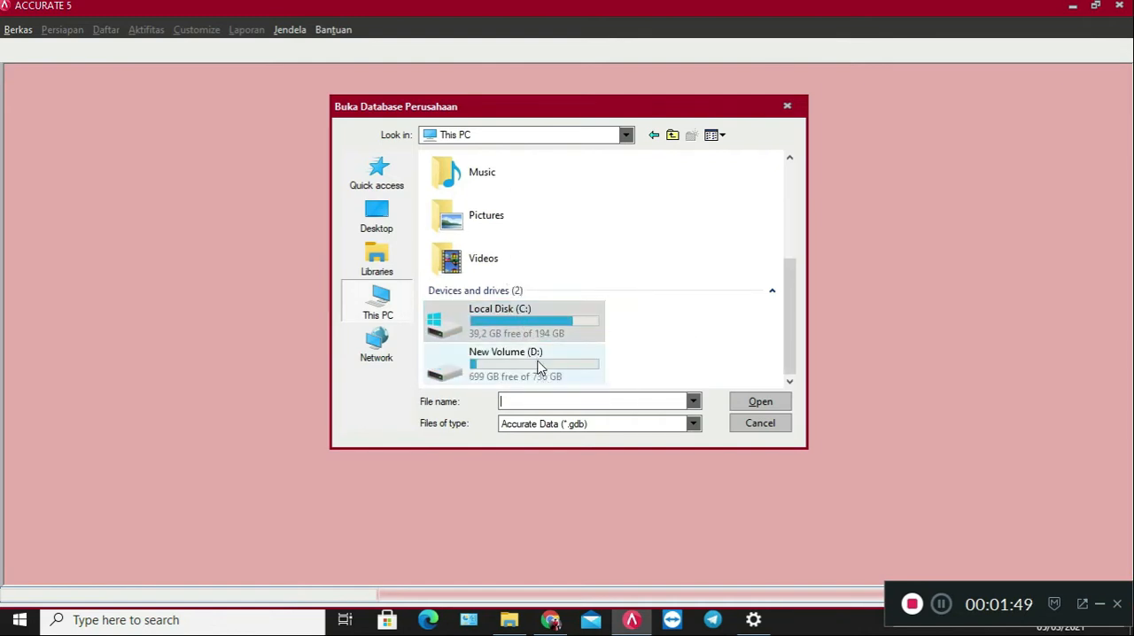
pyautogui.doubleClick(535, 365)
pyautogui.doubleClick(462, 178)
pyautogui.click(481, 182)
pyautogui.click(495, 181)
pyautogui.click(502, 181)
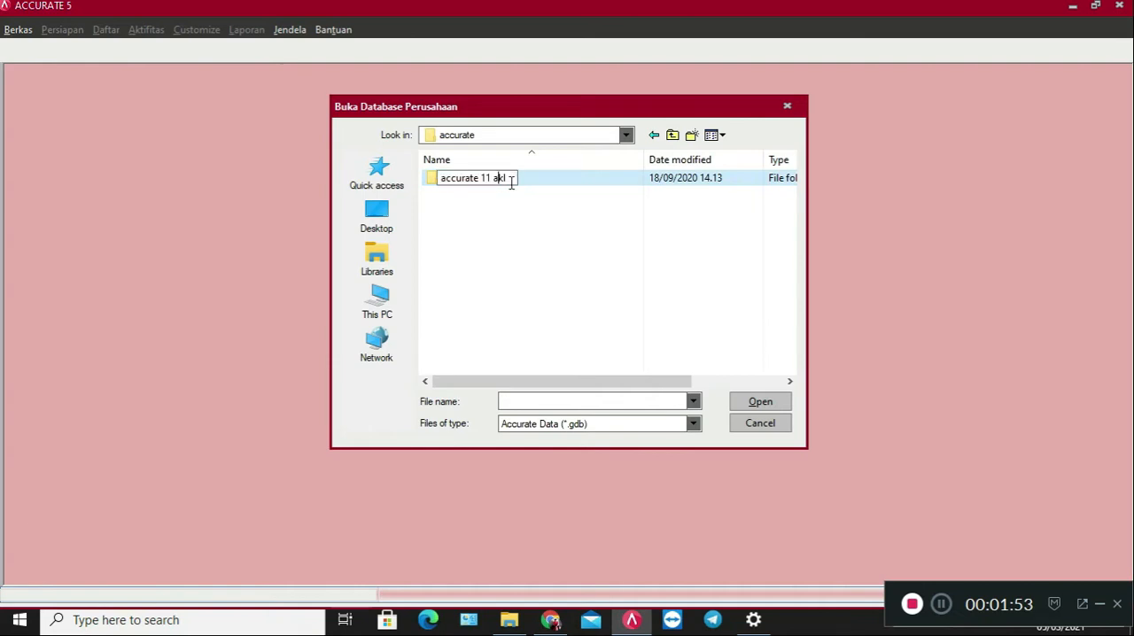
pyautogui.click(545, 182)
pyautogui.doubleClick(516, 185)
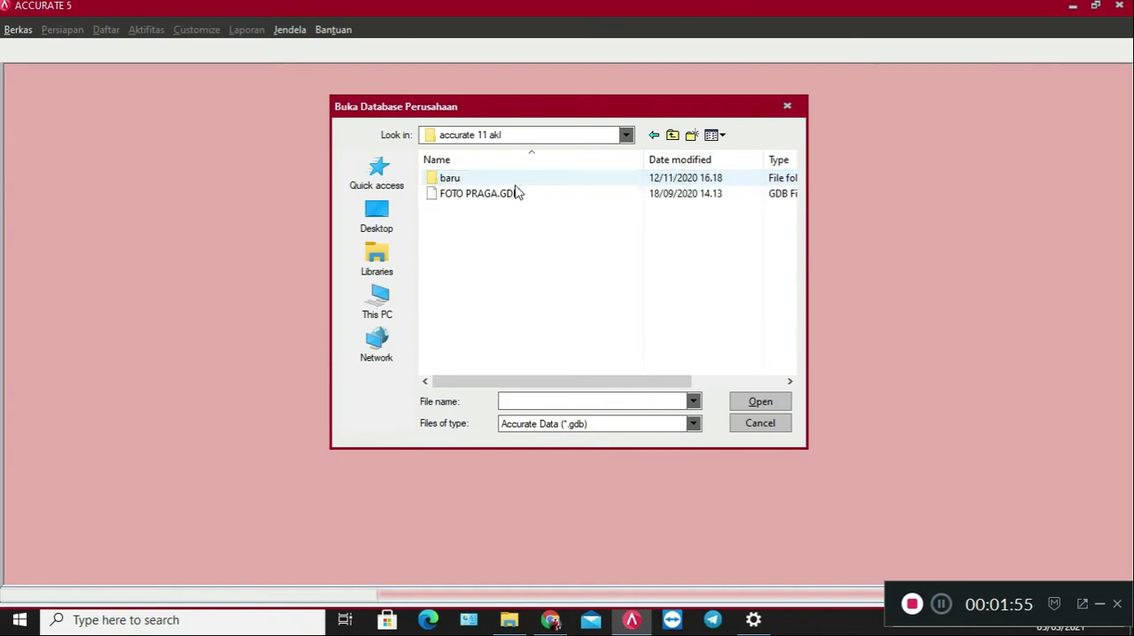
# Open the FOTO PRAGA.GDB company database from the baru subfolder.
pyautogui.doubleClick(496, 182)
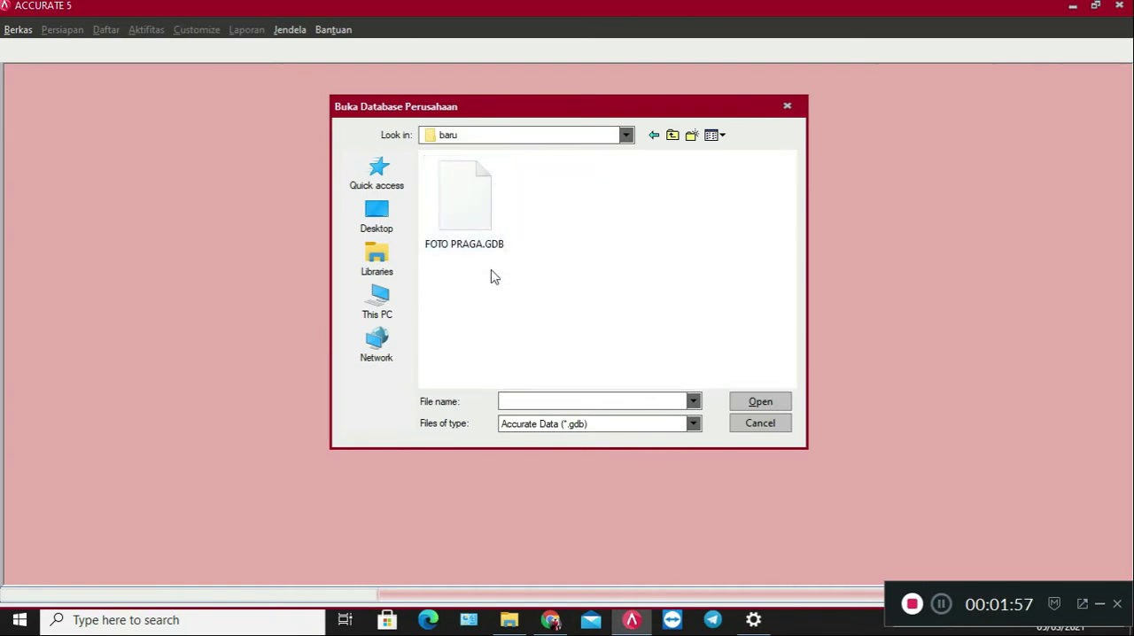
pyautogui.doubleClick(465, 226)
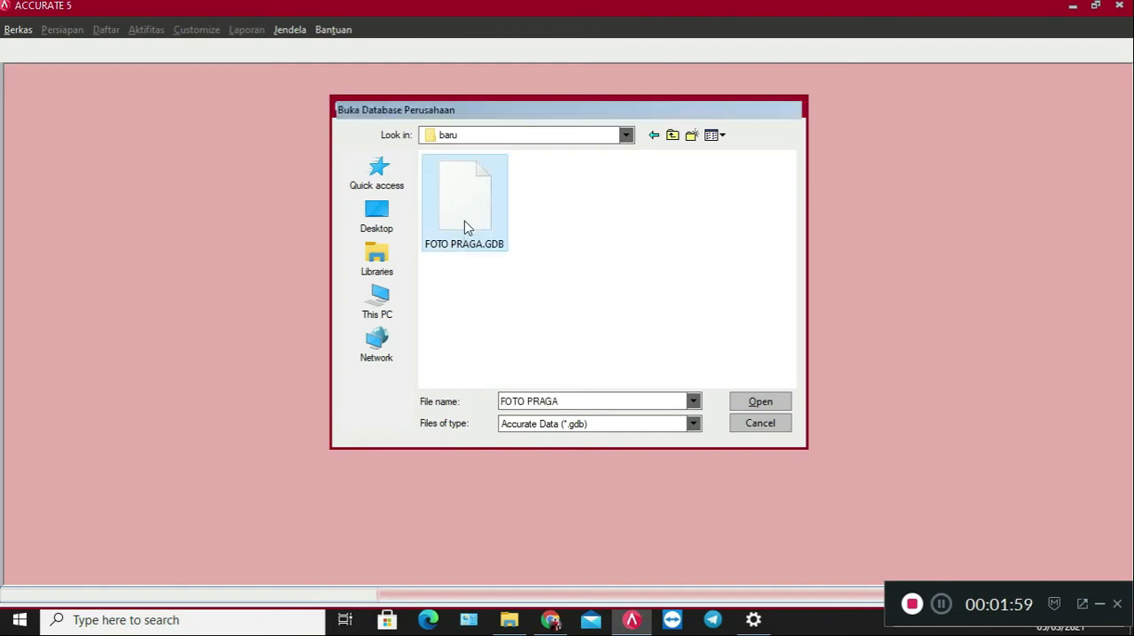
pyautogui.click(618, 374)
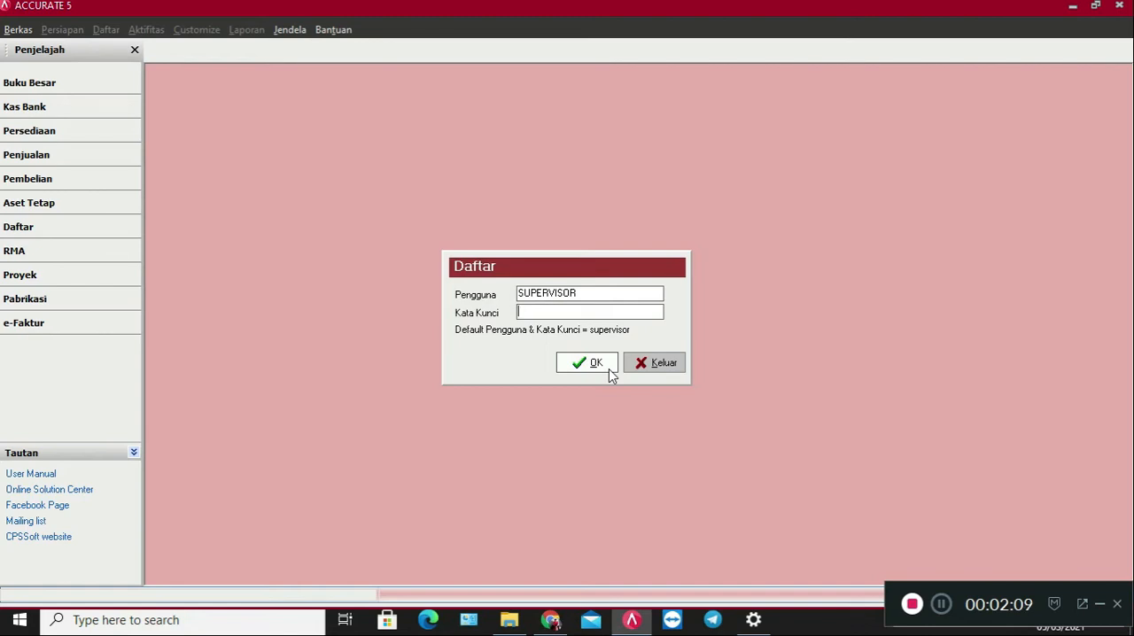
# Enter the account password and log in to the database as SUPERVISOR.
pyautogui.write('superviso')
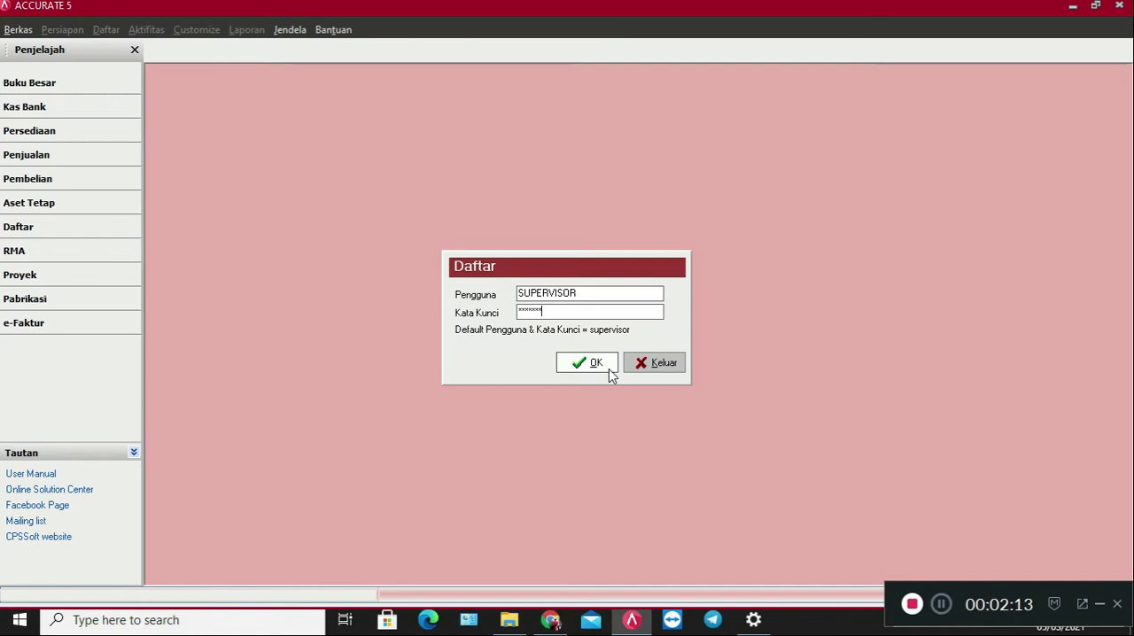
pyautogui.write('r')
pyautogui.click(609, 368)
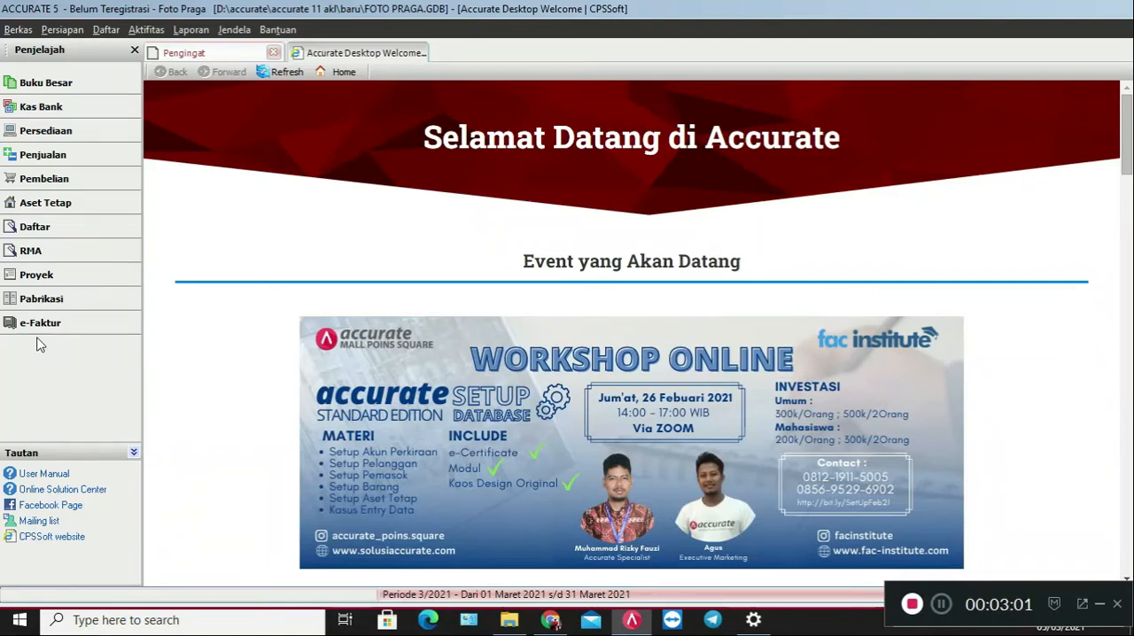
# Create a new Kas Bank payment paid from Kas with voucher number BKK-01.
pyautogui.click(62, 124)
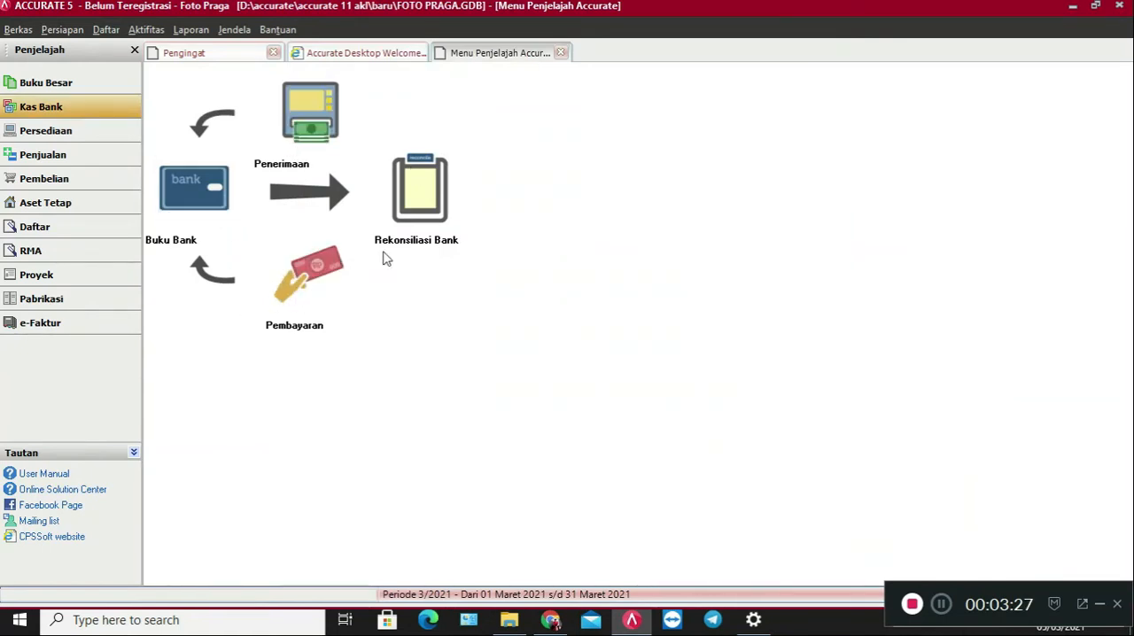
pyautogui.click(310, 286)
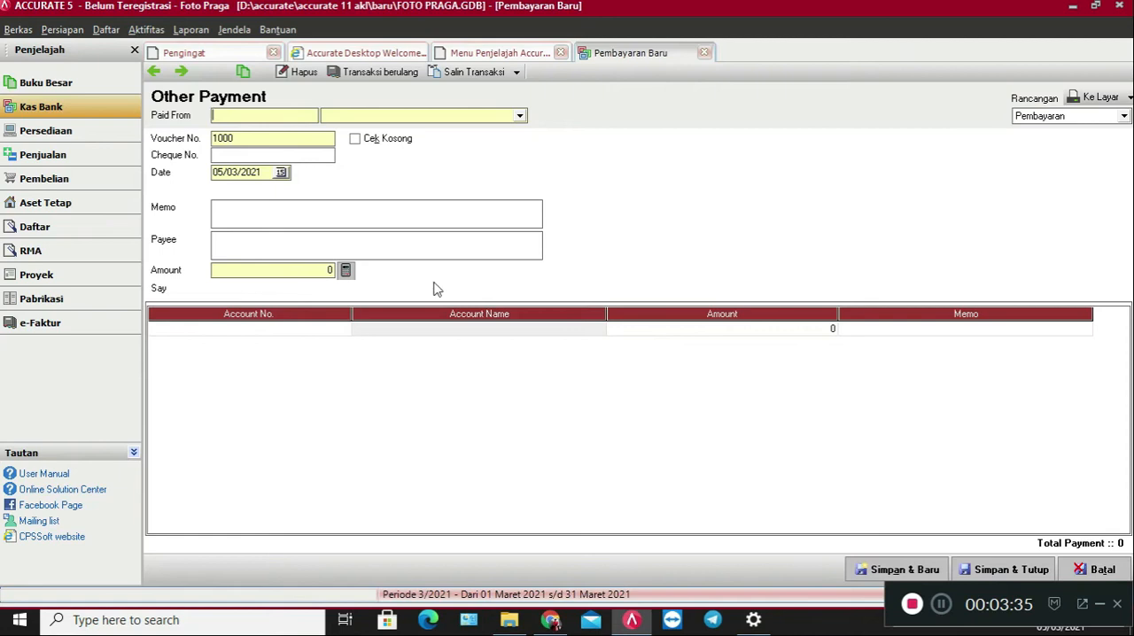
pyautogui.click(518, 115)
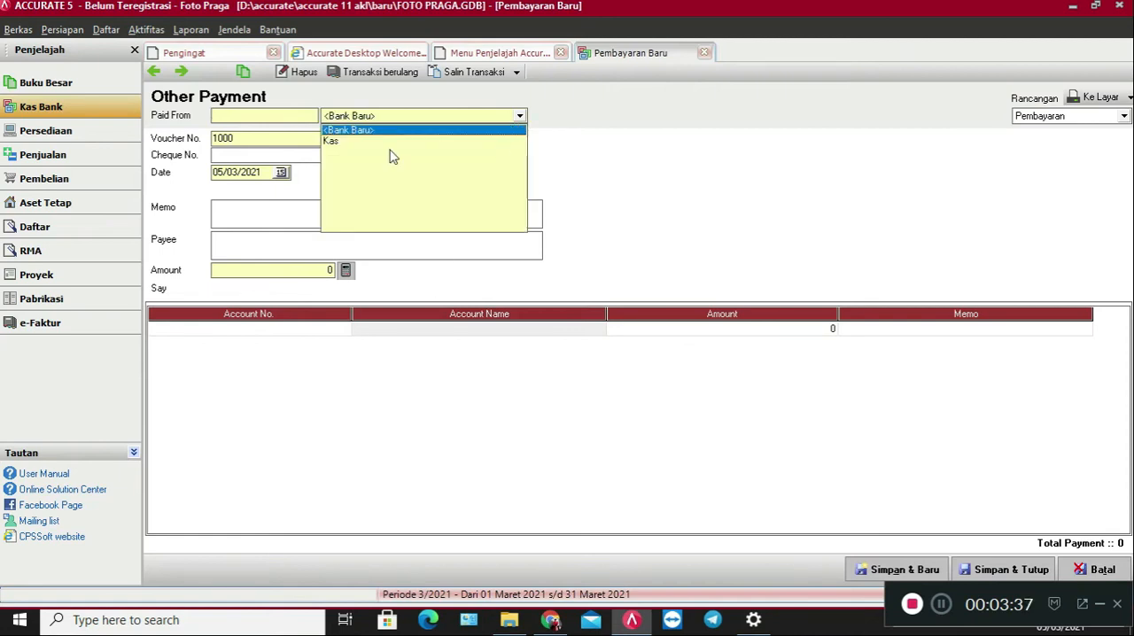
pyautogui.click(333, 142)
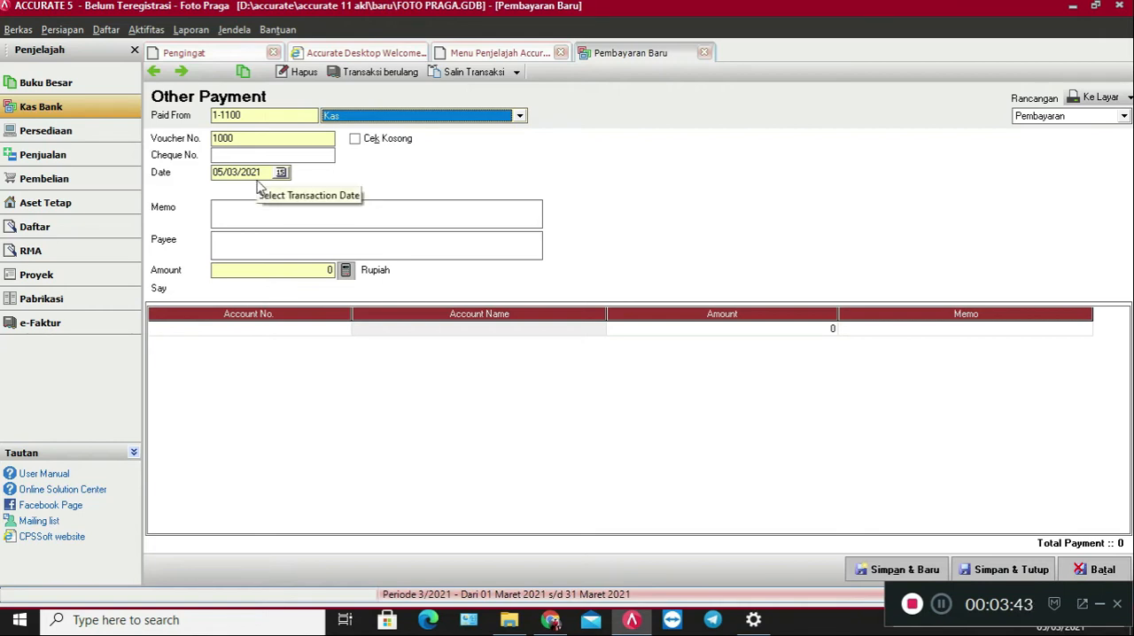
pyautogui.press('Tab')
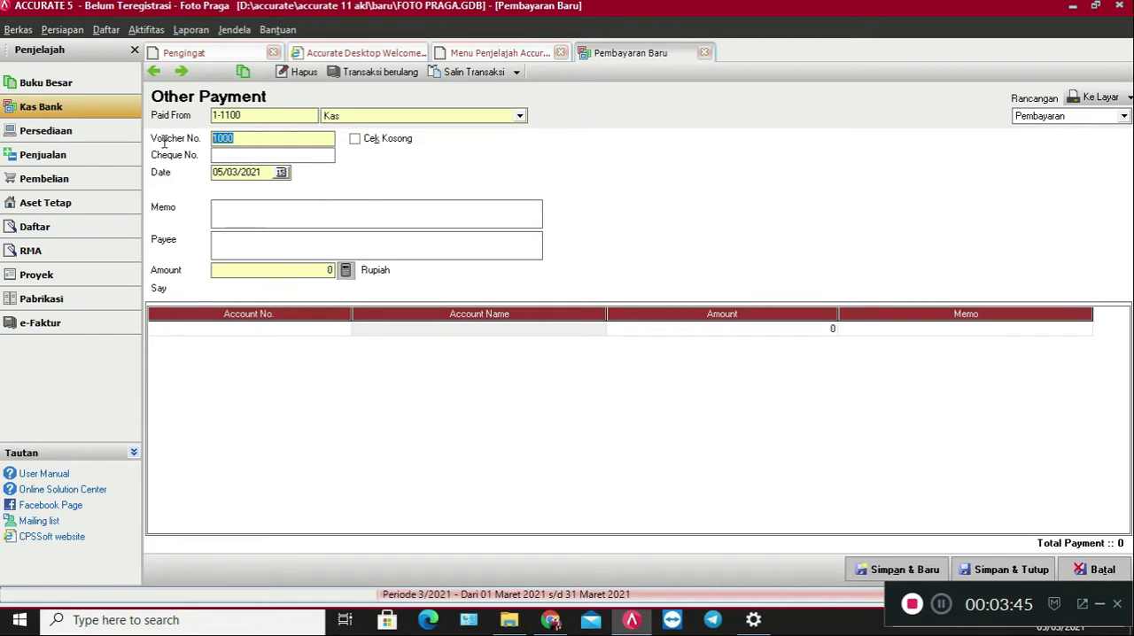
pyautogui.write('BKK-01')
# Set the payment date to 01/12/2016.
pyautogui.moveTo(265, 172); pyautogui.dragTo(207, 181)
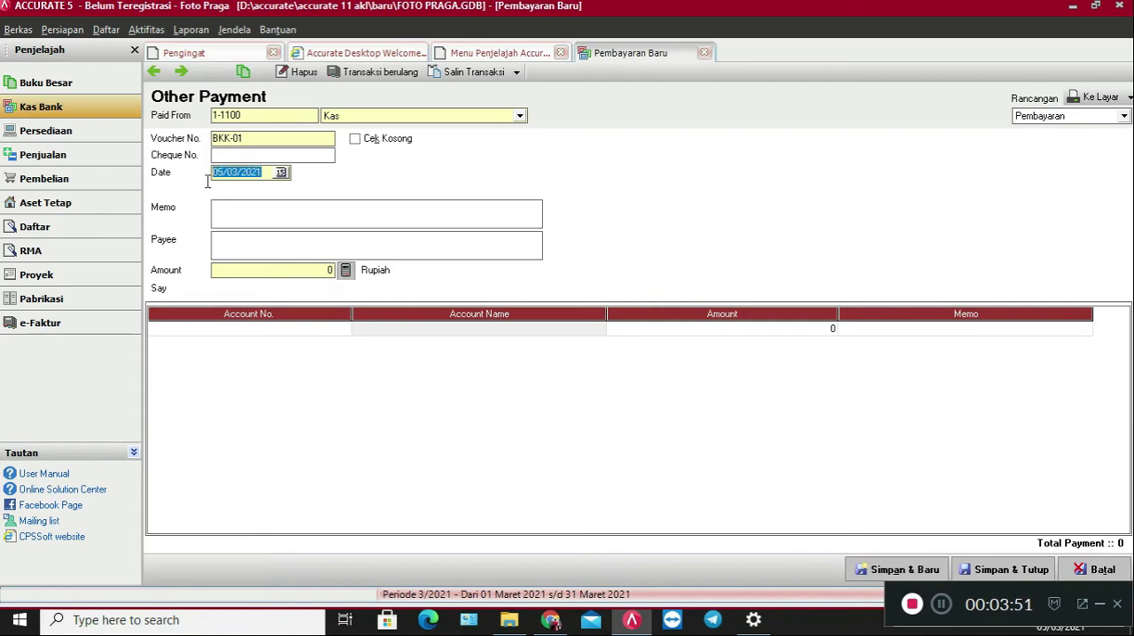
pyautogui.write('01/ /')
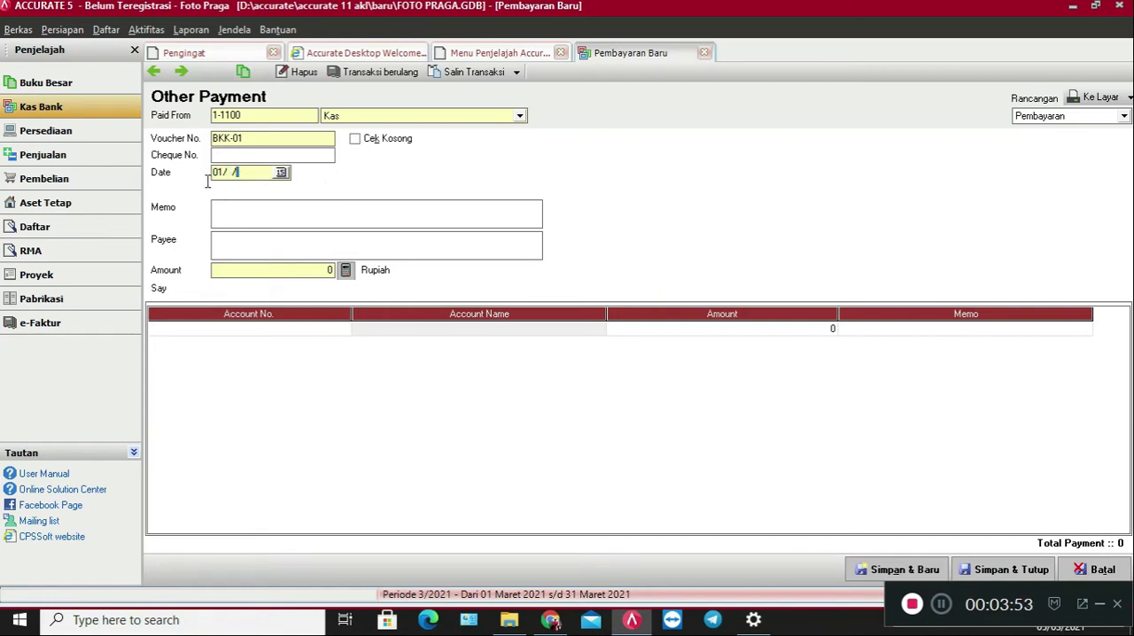
pyautogui.write('12')
pyautogui.press('Left')
pyautogui.press('Left')
pyautogui.press('Left')
pyautogui.press('Left')
pyautogui.write('12')
pyautogui.press('Left')
pyautogui.press('Left')
pyautogui.write('12/2016')
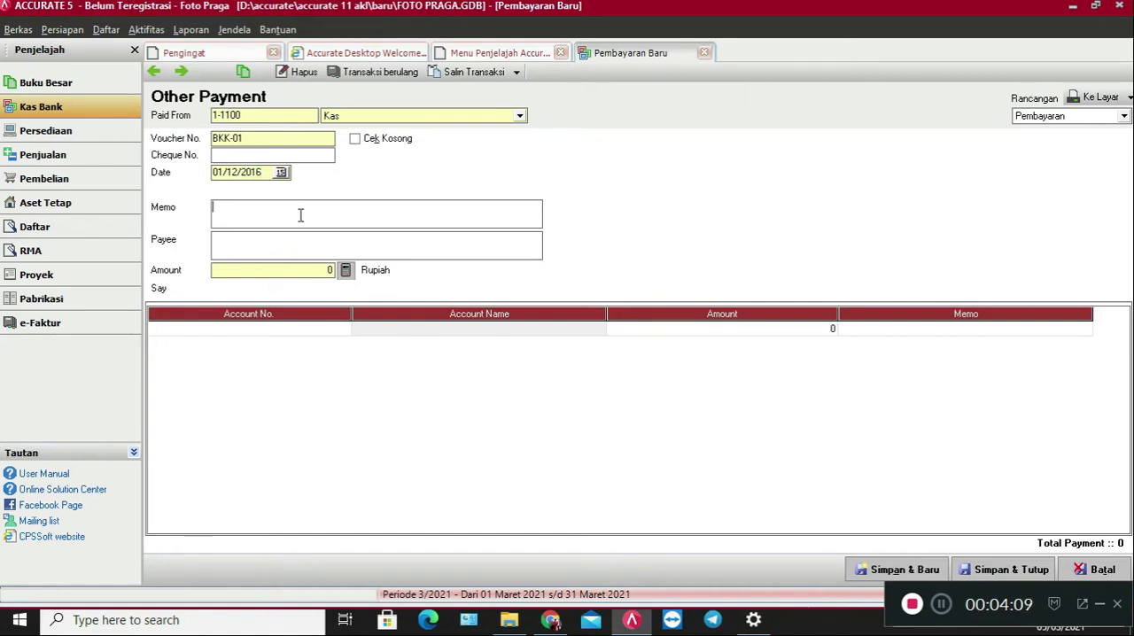
# Enter the payment memo "Pembayaran Gaji Karyawan bulan November 2016".
pyautogui.write('Pembayaran Gaji Karyawa')
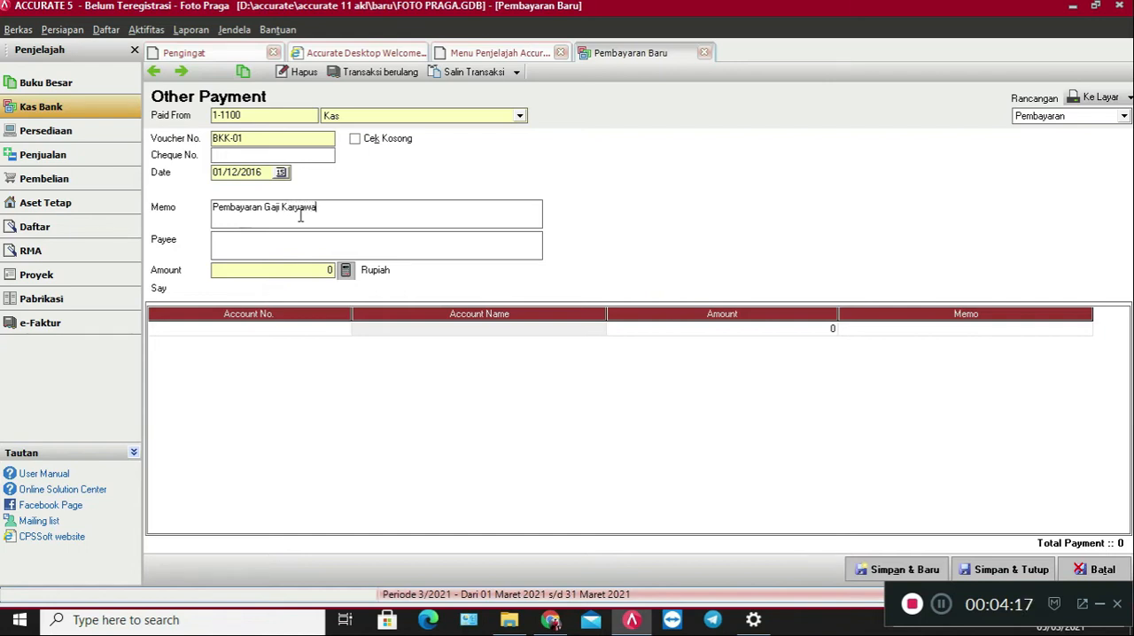
pyautogui.write('n bulan November 2016')
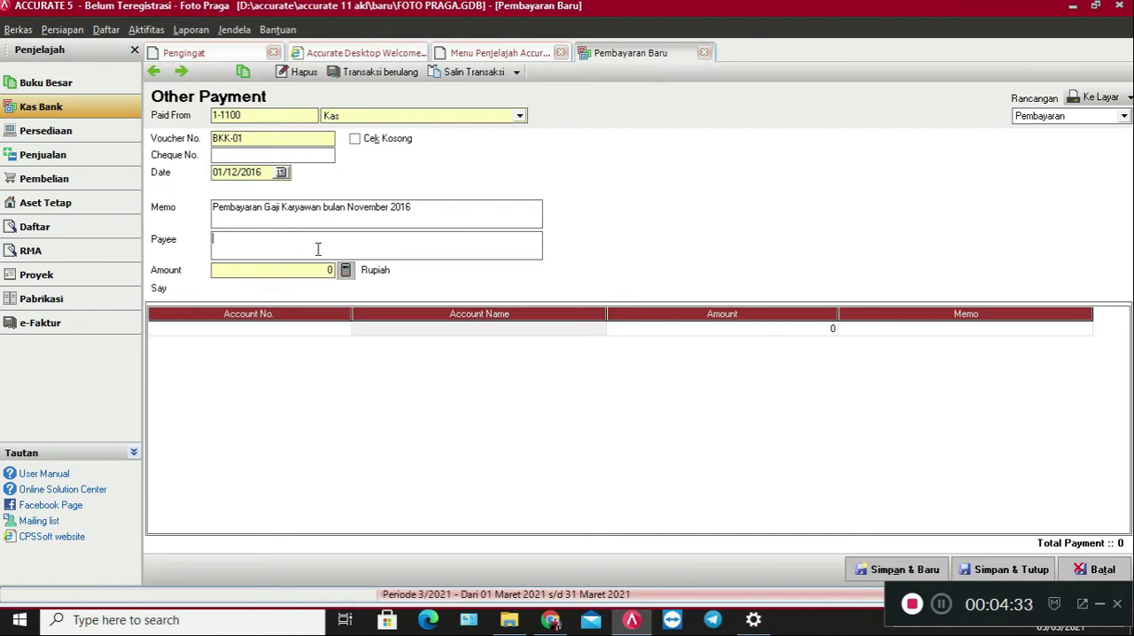
# Fill in Karyawan as the payee and 1500000 as the payment amount.
pyautogui.write('Karyawan')
pyautogui.click(293, 271)
pyautogui.write('15000')
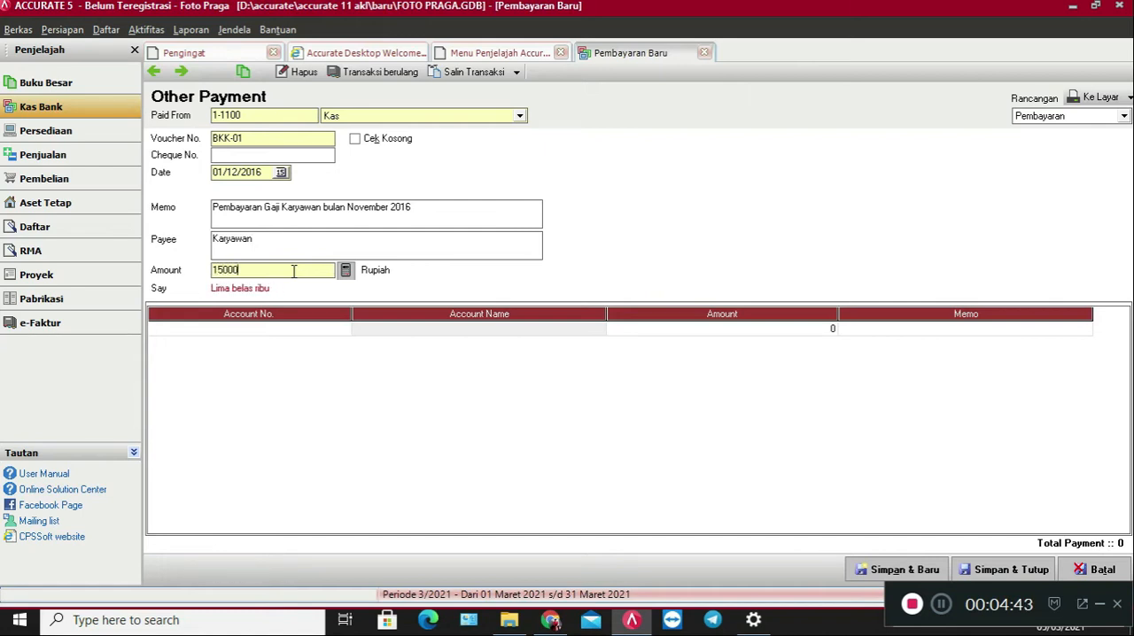
pyautogui.write('00')
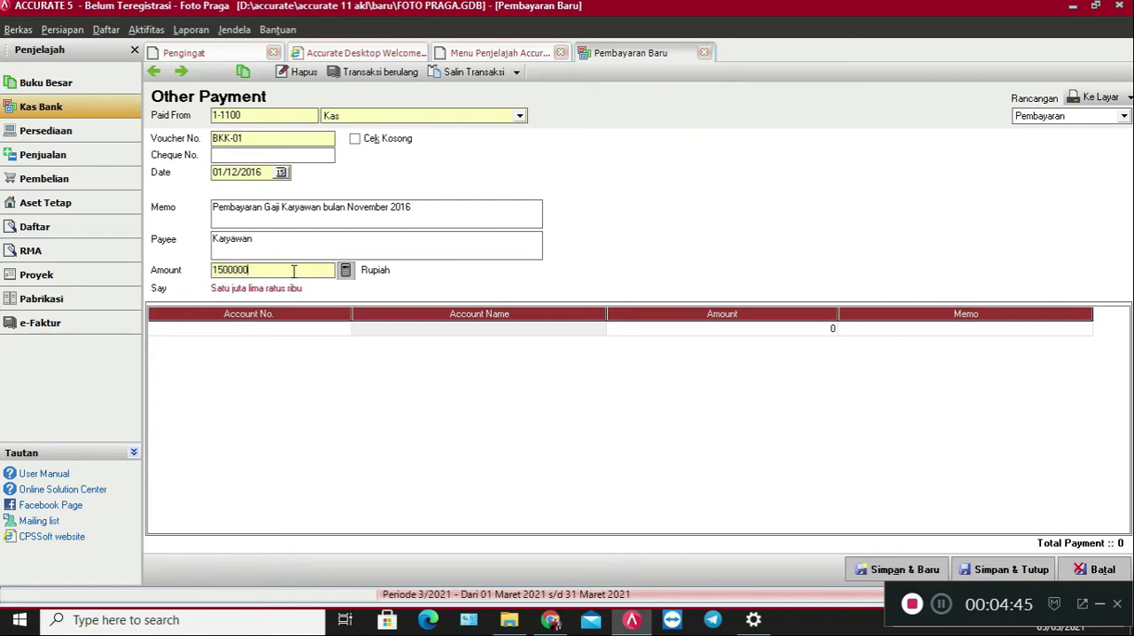
# Open the account lookup for the first payment line and get ready to filter by account name.
pyautogui.click(330, 328)
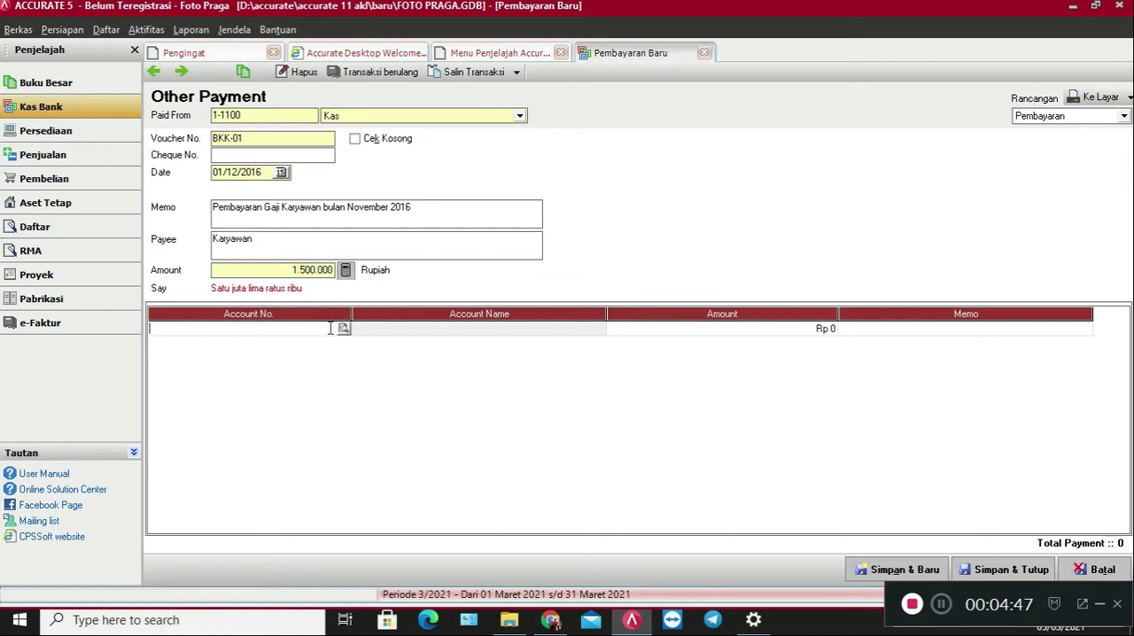
pyautogui.click(344, 330)
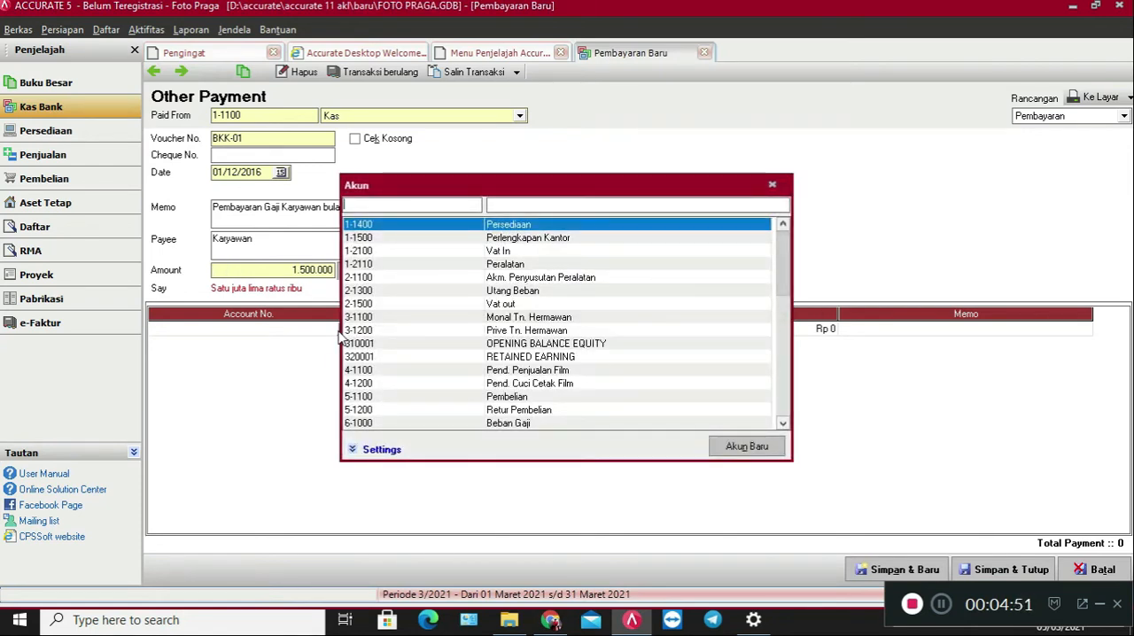
pyautogui.write('u')
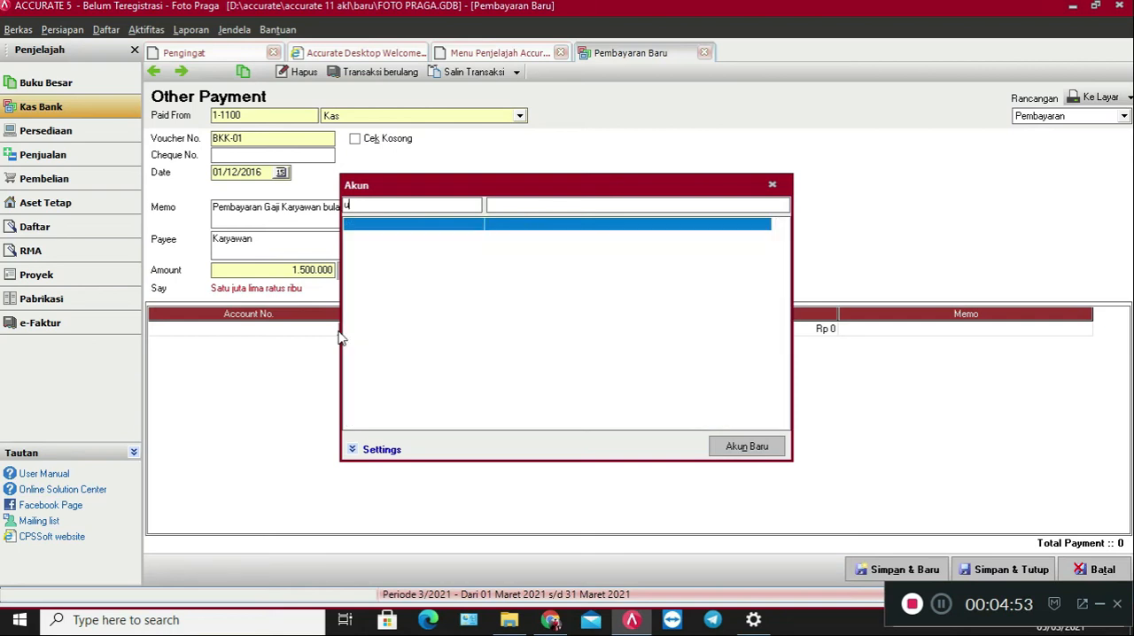
pyautogui.press('BackSpace')
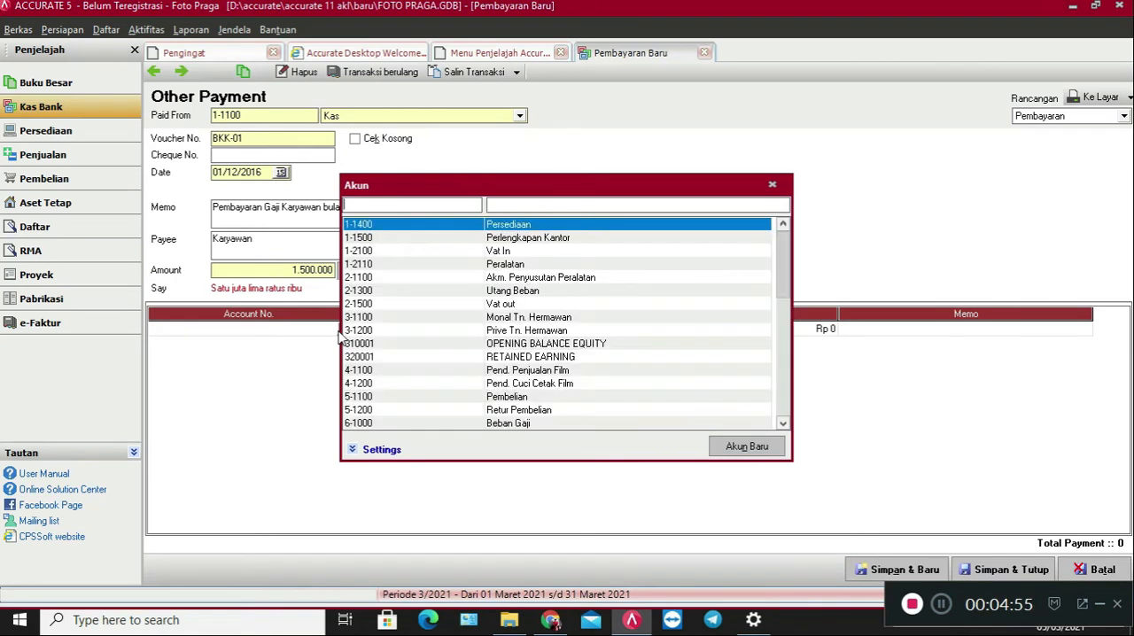
pyautogui.click(516, 205)
pyautogui.write('utang')
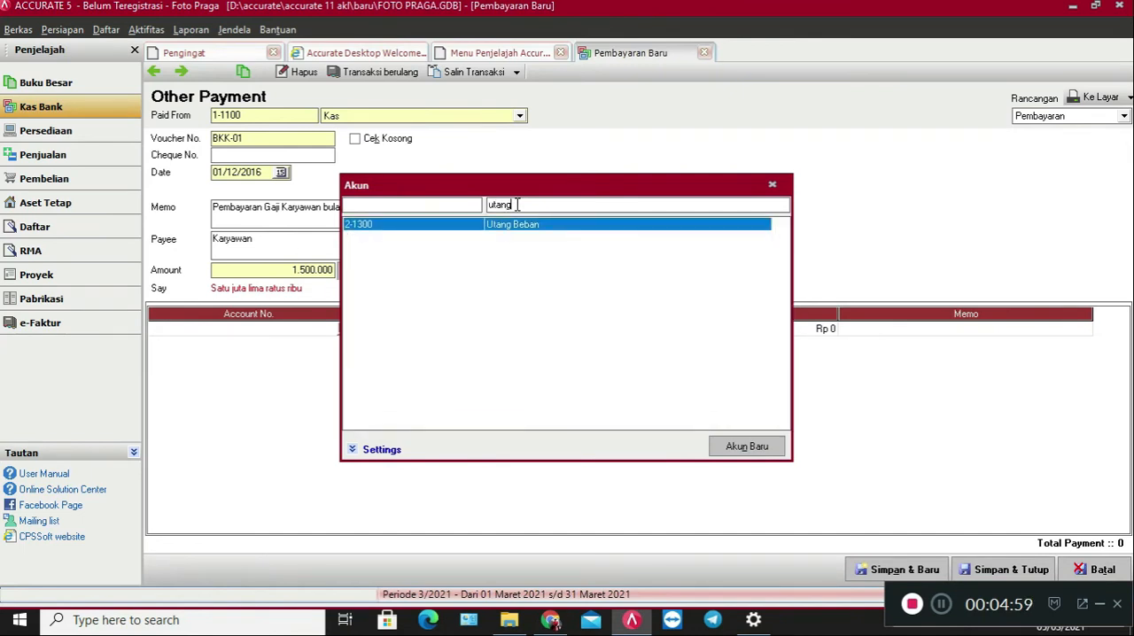
pyautogui.press('BackSpace')
pyautogui.press('BackSpace')
pyautogui.press('BackSpace')
pyautogui.press('BackSpace')
pyautogui.press('BackSpace')
# Filter the accounts by "gaji", assign Beban Gaji (6-1000) to the payment line, and save and close the payment.
pyautogui.write('ga')
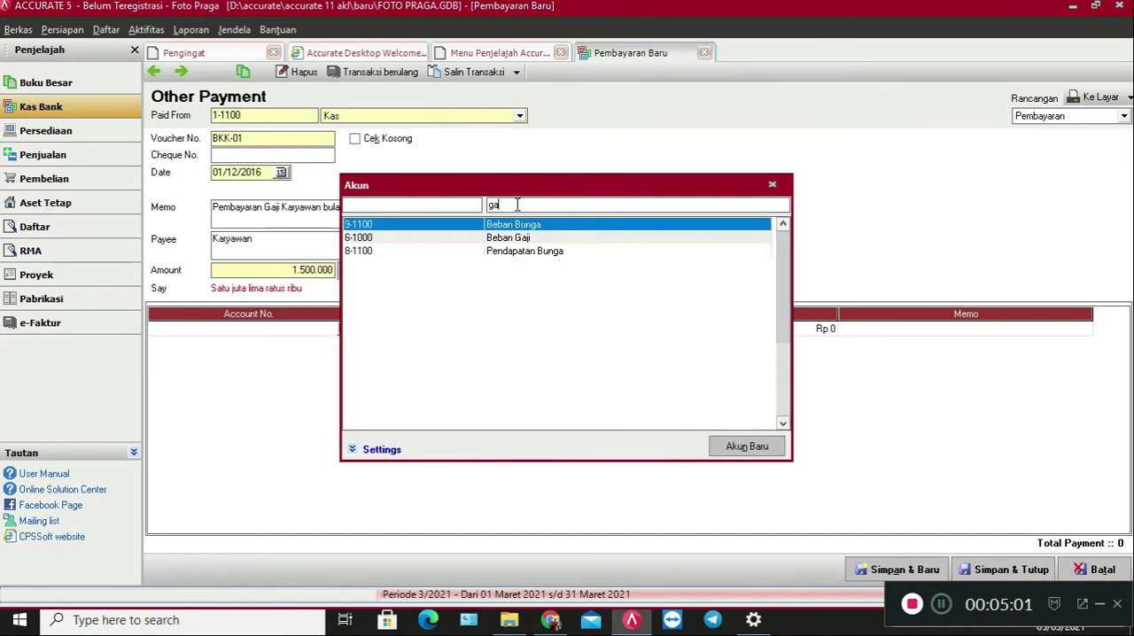
pyautogui.write('ji')
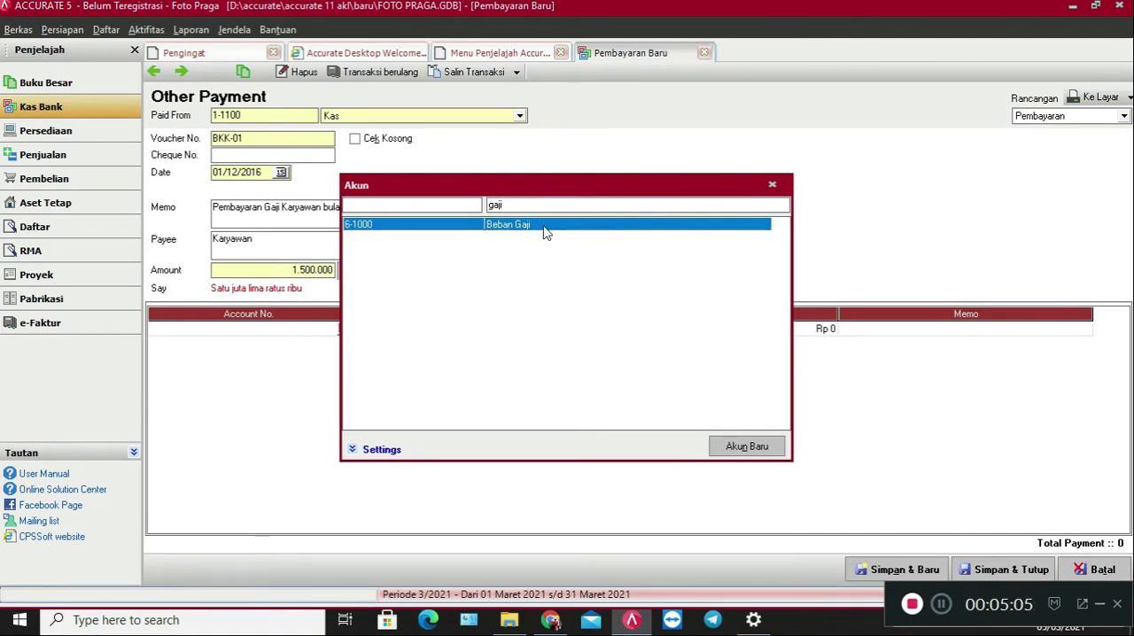
pyautogui.doubleClick(545, 230)
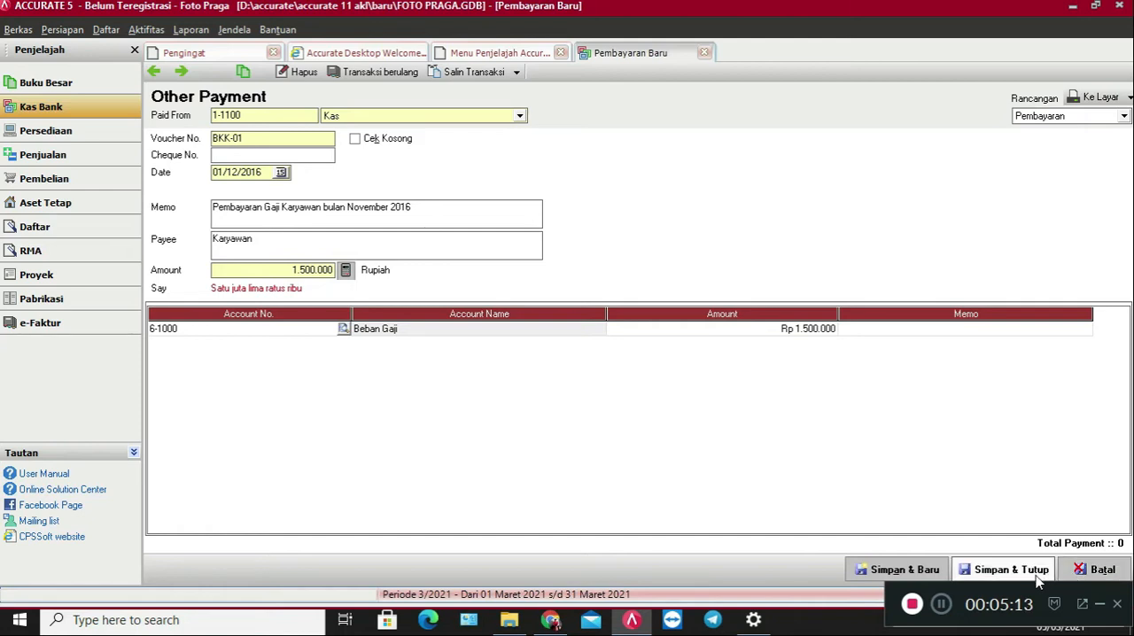
pyautogui.click(1006, 569)
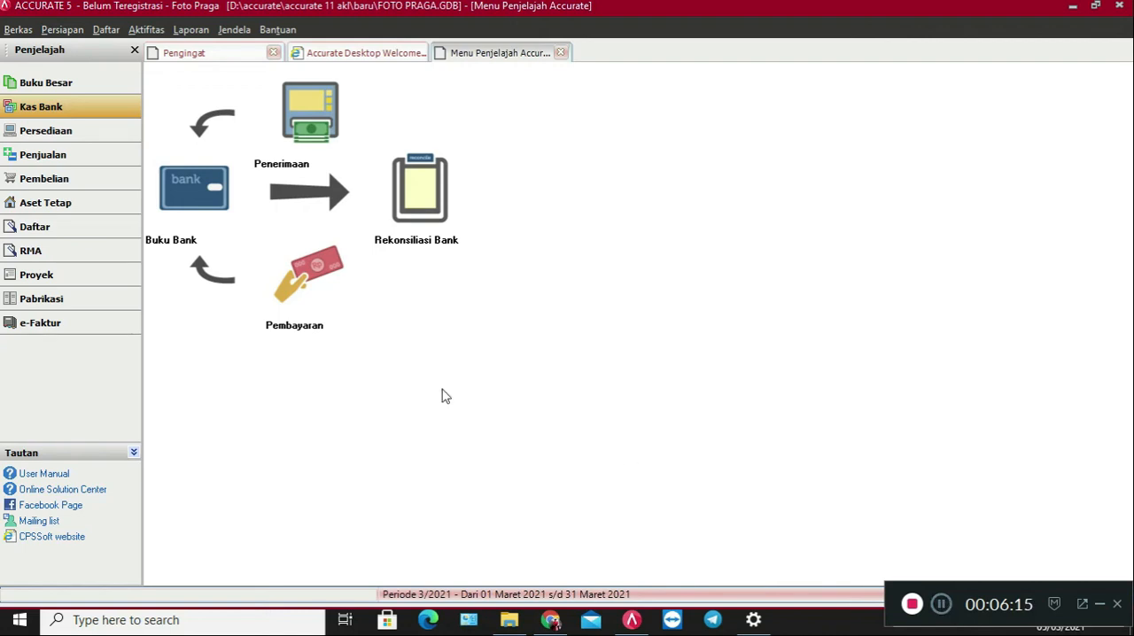
# Start a new purchase invoice and choose Fuji Film as the vendor.
pyautogui.click(62, 188)
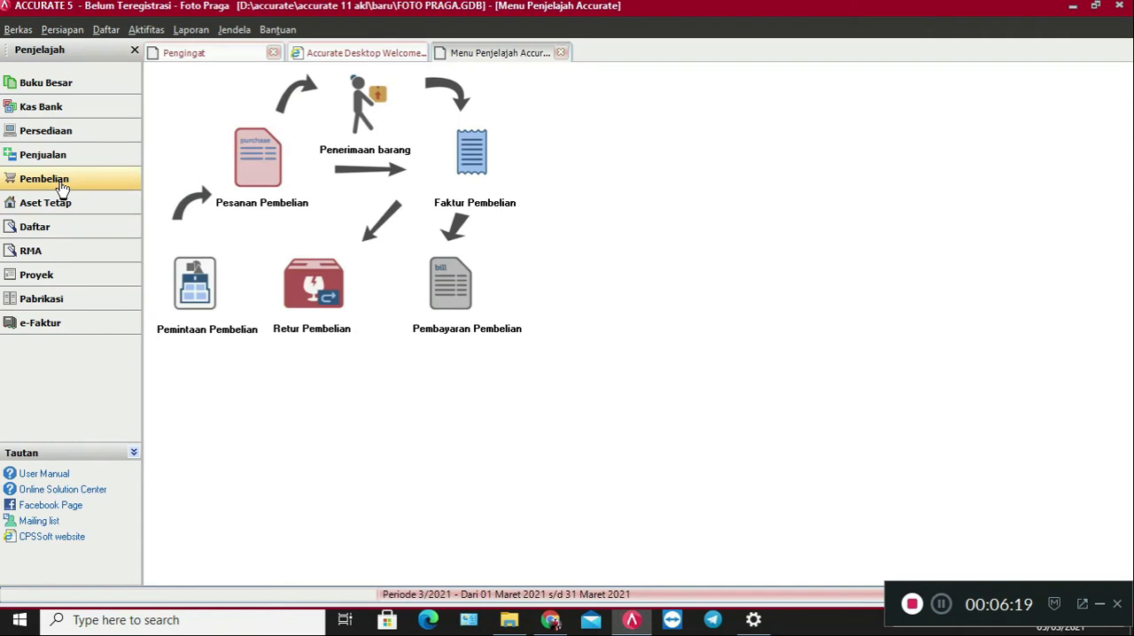
pyautogui.click(477, 182)
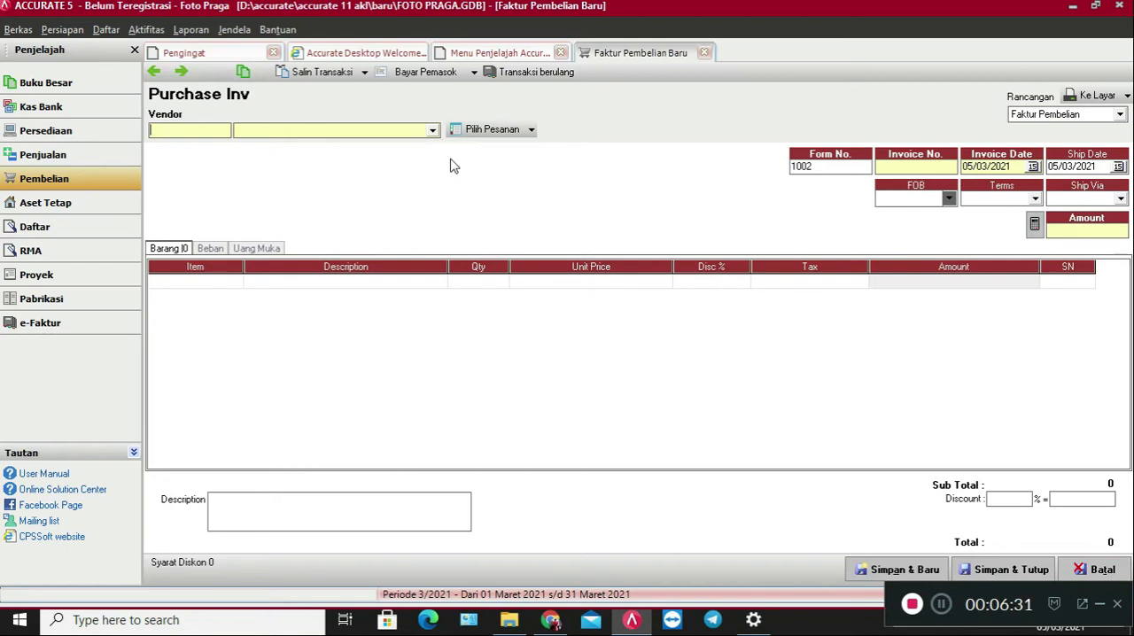
pyautogui.click(432, 130)
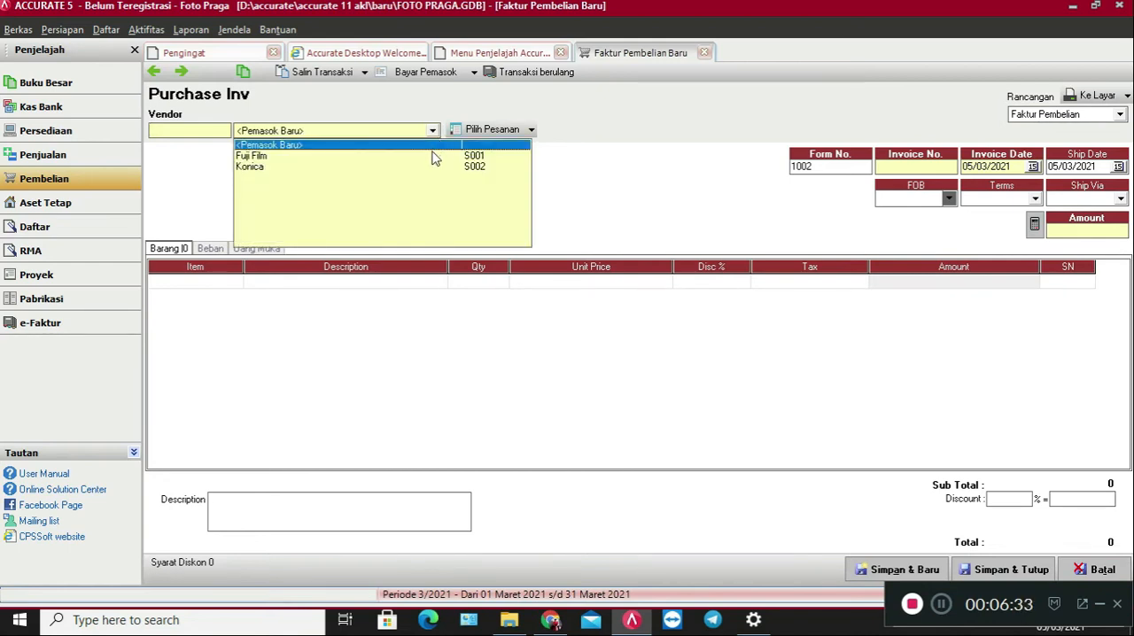
pyautogui.click(434, 156)
# Set both the form number and the invoice number of the purchase invoice to FA-1202.
pyautogui.moveTo(842, 165); pyautogui.dragTo(729, 177)
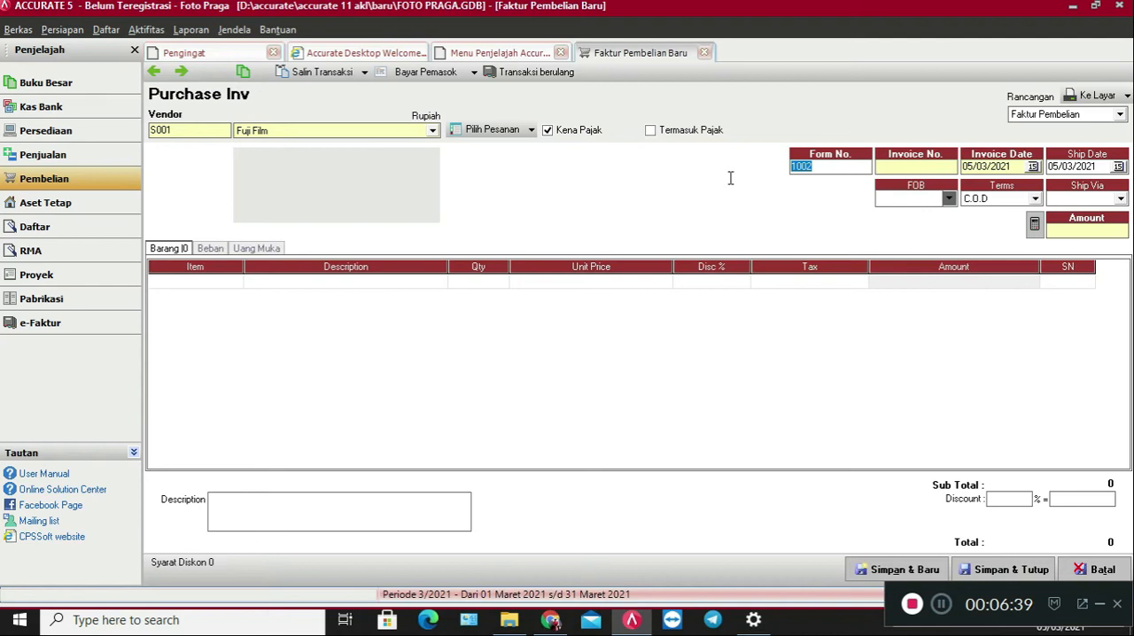
pyautogui.write('FA-1202')
pyautogui.click(918, 162)
pyautogui.hotkey('shift', 'Tab')
pyautogui.hotkey('ctrl', 'c')
pyautogui.click(894, 165)
pyautogui.hotkey('ctrl', 'v')
# Set the purchase invoice's invoice date and ship date to 02/12/2016.
pyautogui.moveTo(1018, 170); pyautogui.dragTo(883, 169)
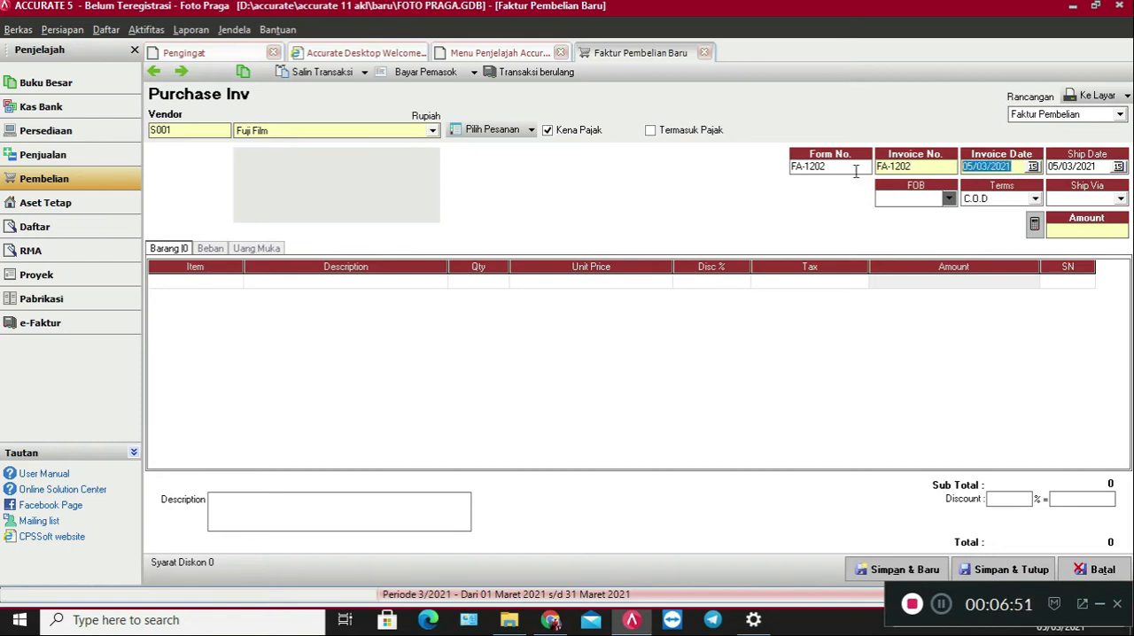
pyautogui.write('02')
pyautogui.press('Left')
pyautogui.write('12/2016')
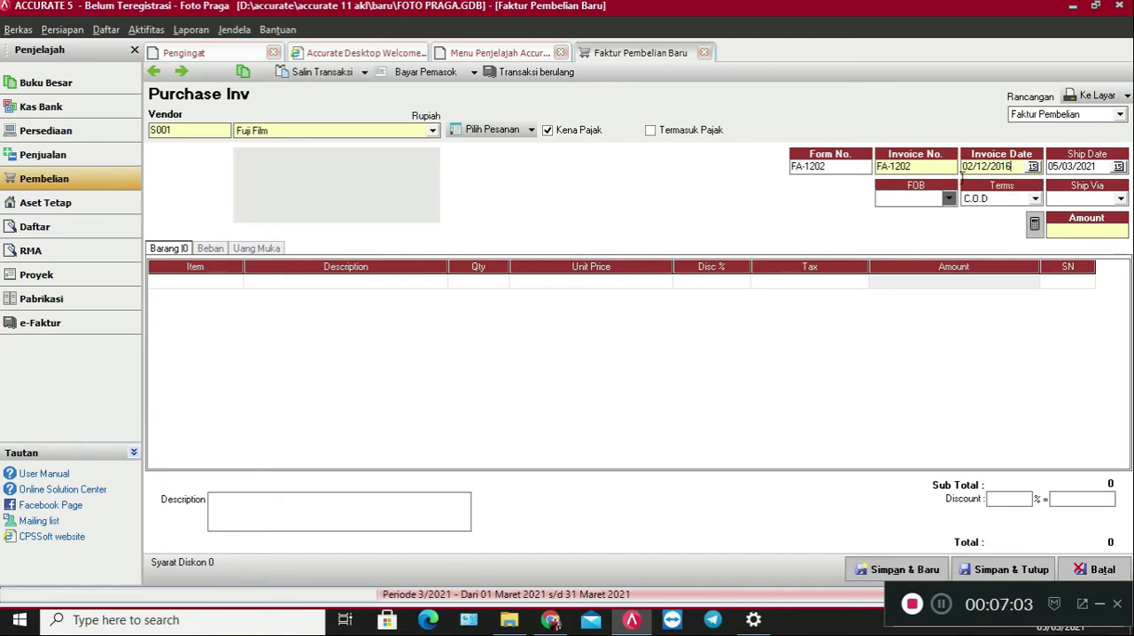
pyautogui.moveTo(1013, 167); pyautogui.dragTo(919, 182)
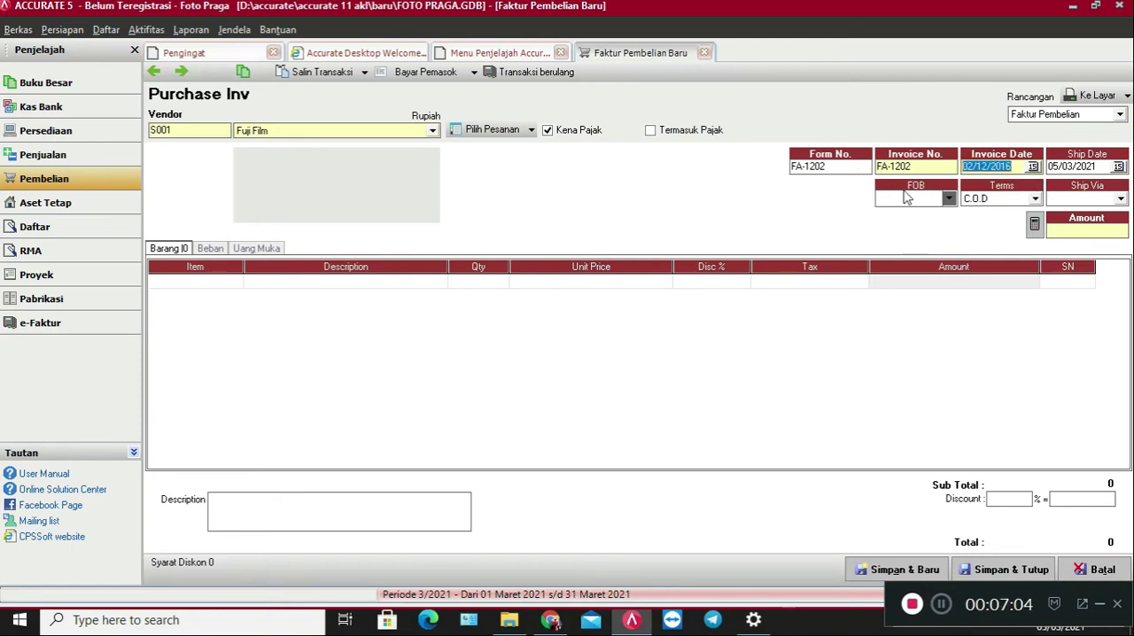
pyautogui.click(1100, 172)
pyautogui.hotkey('ctrl', 'v')
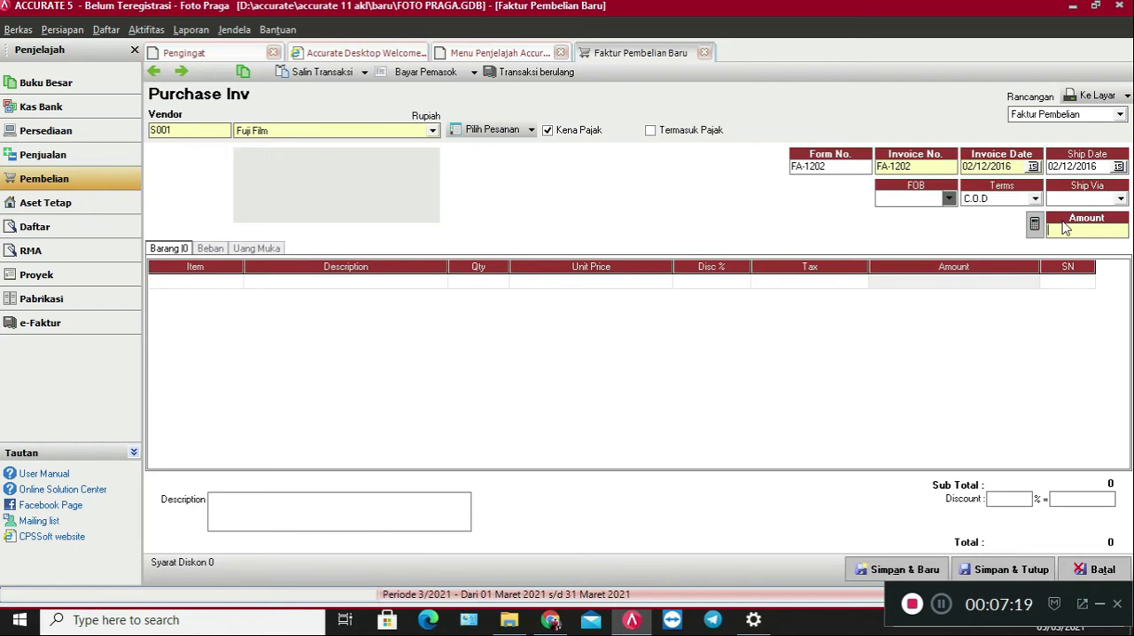
# Enter 500000 as the invoice amount and add item B001 FILM to the first invoice line.
pyautogui.write('500.000')
pyautogui.doubleClick(205, 280)
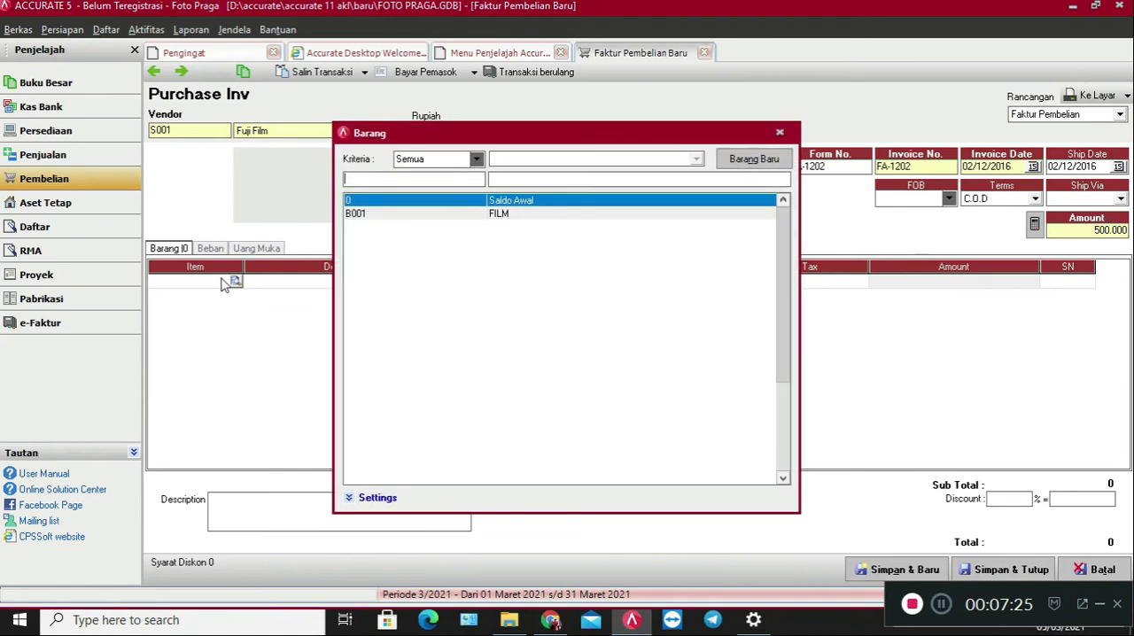
pyautogui.press('Escape')
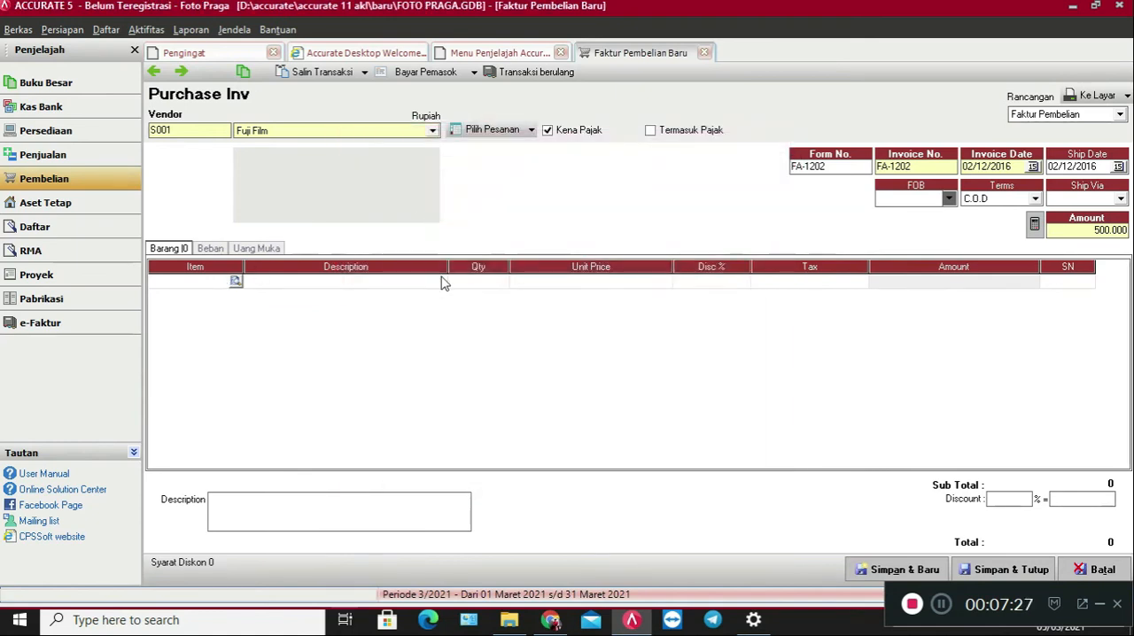
# Set the FILM line's quantity to 10 and its unit price to 50000.
pyautogui.click(488, 281)
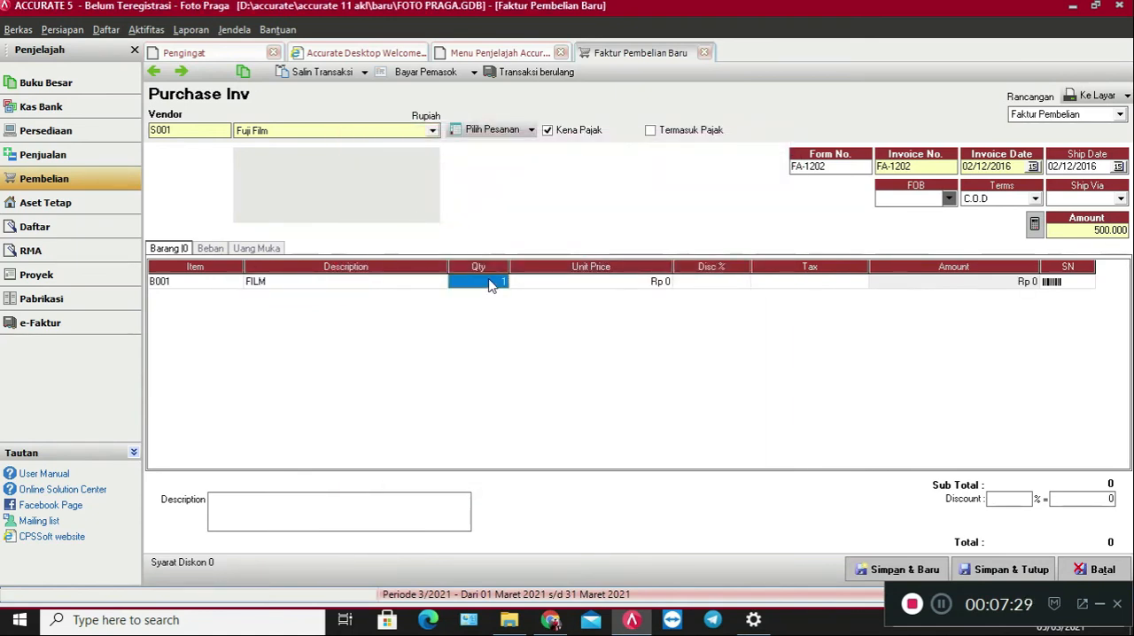
pyautogui.write('1')
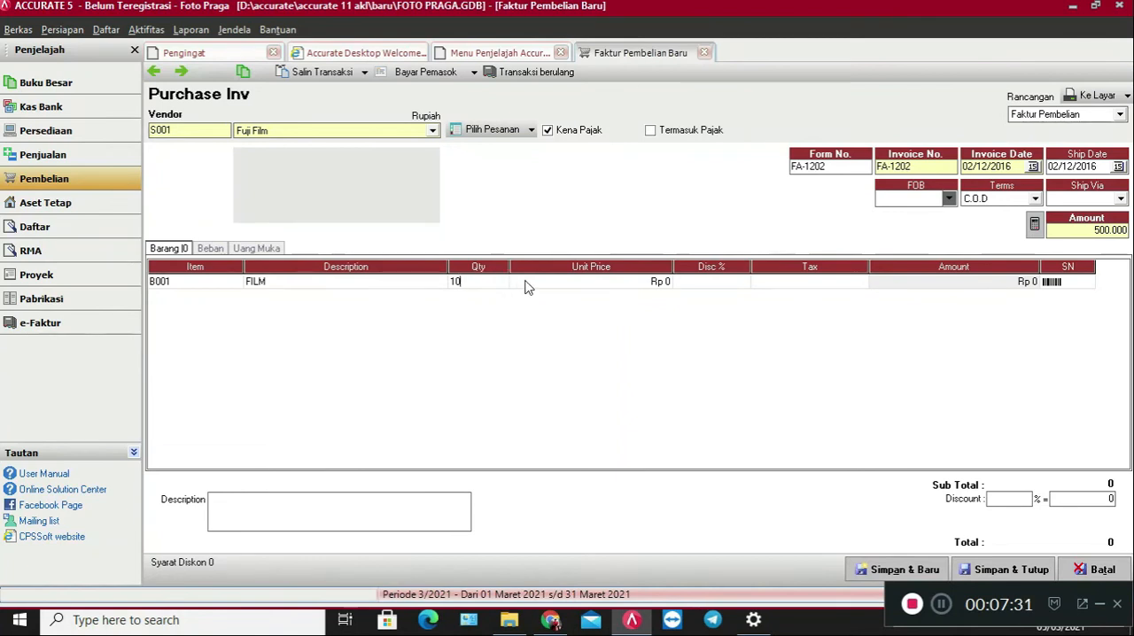
pyautogui.click(526, 284)
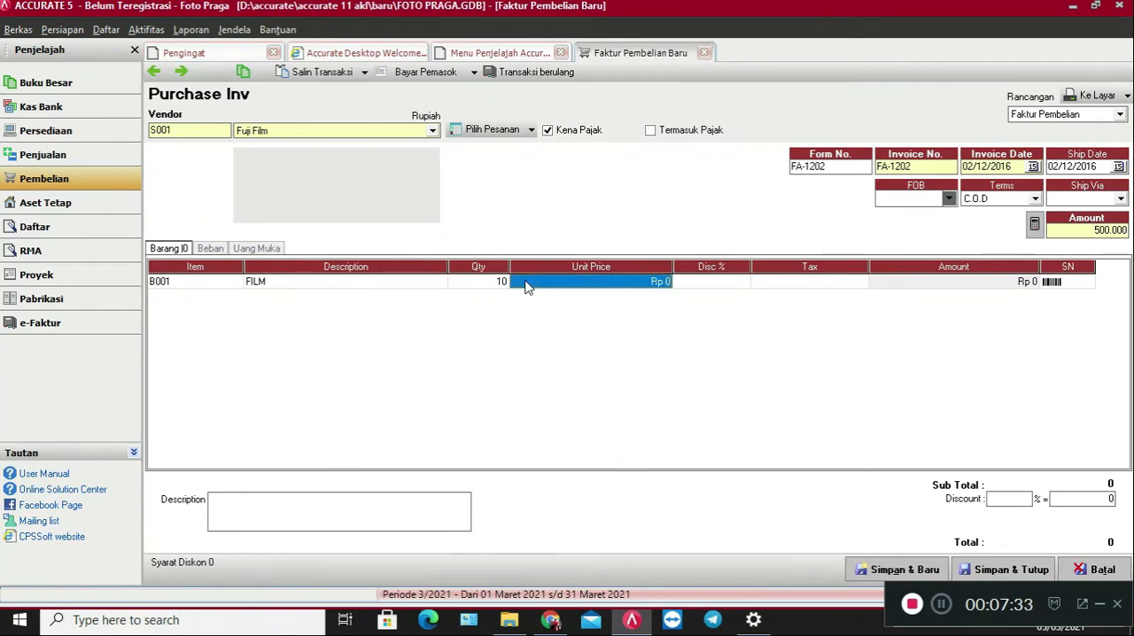
pyautogui.write('50000')
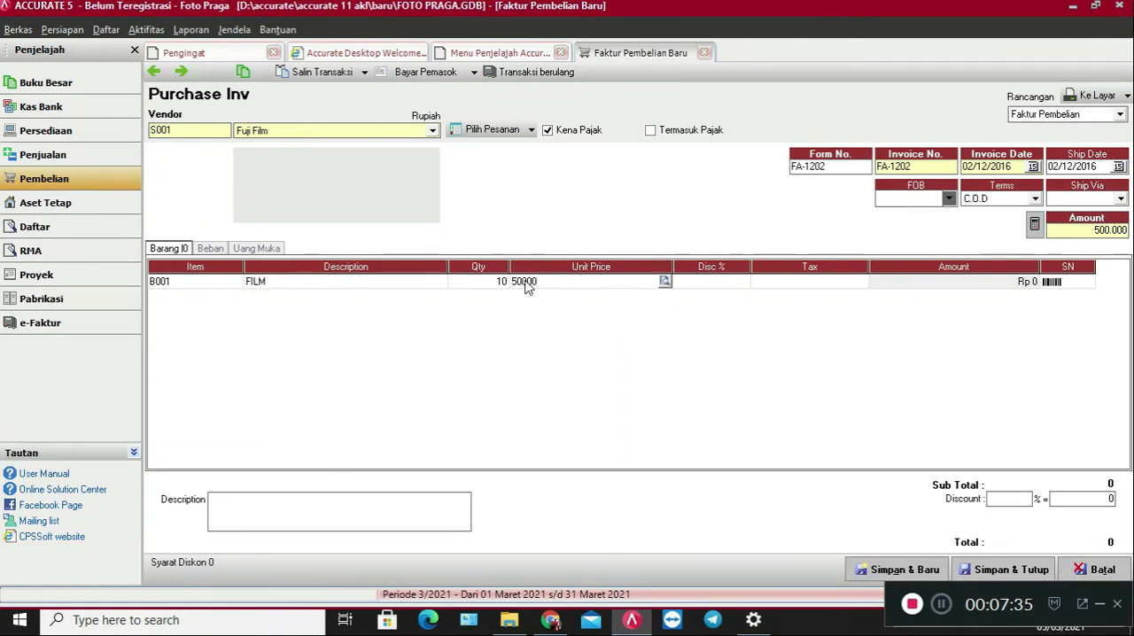
pyautogui.click(744, 287)
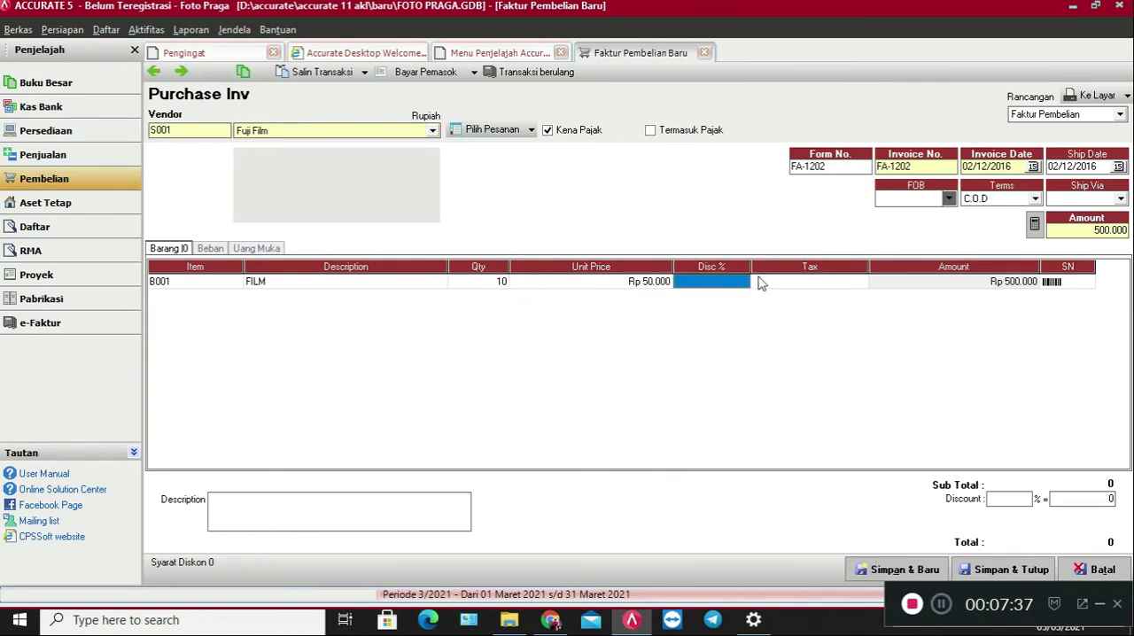
pyautogui.click(931, 286)
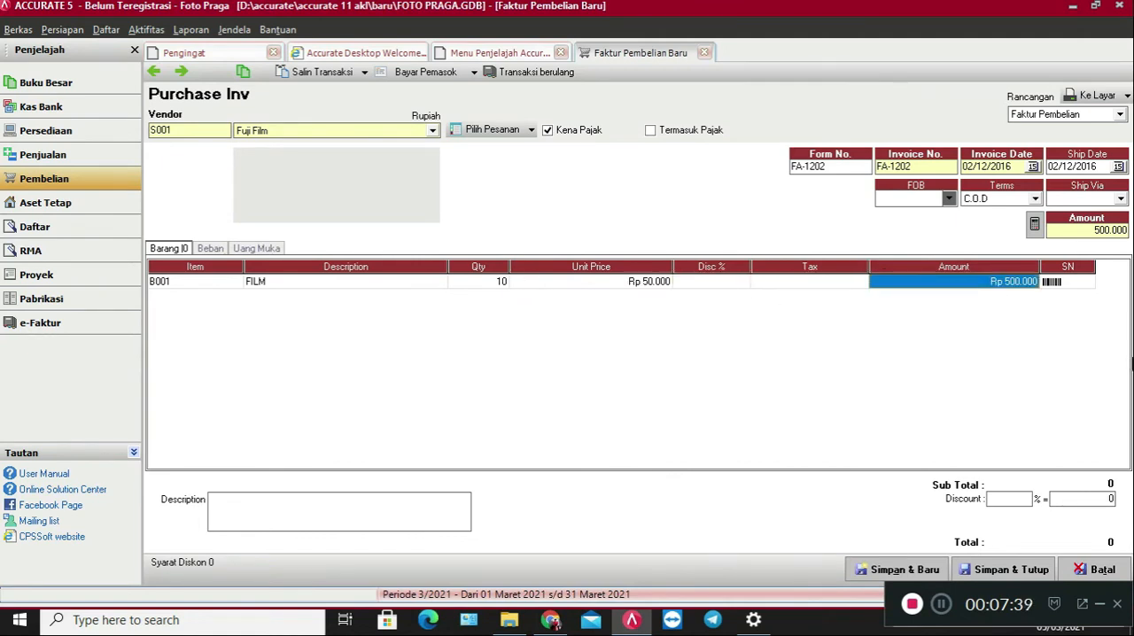
# Enter the invoice description "Pembelian Tunai" and save and close the purchase invoice.
pyautogui.click(376, 512)
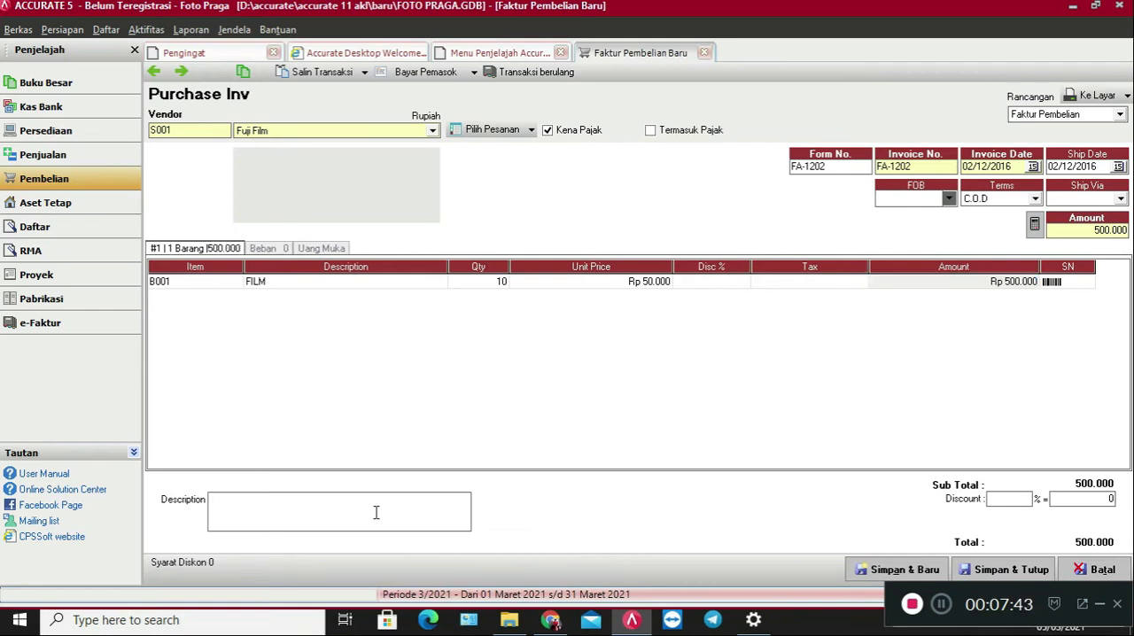
pyautogui.write('Pembelia')
pyautogui.write('n Tur')
pyautogui.click(1004, 571)
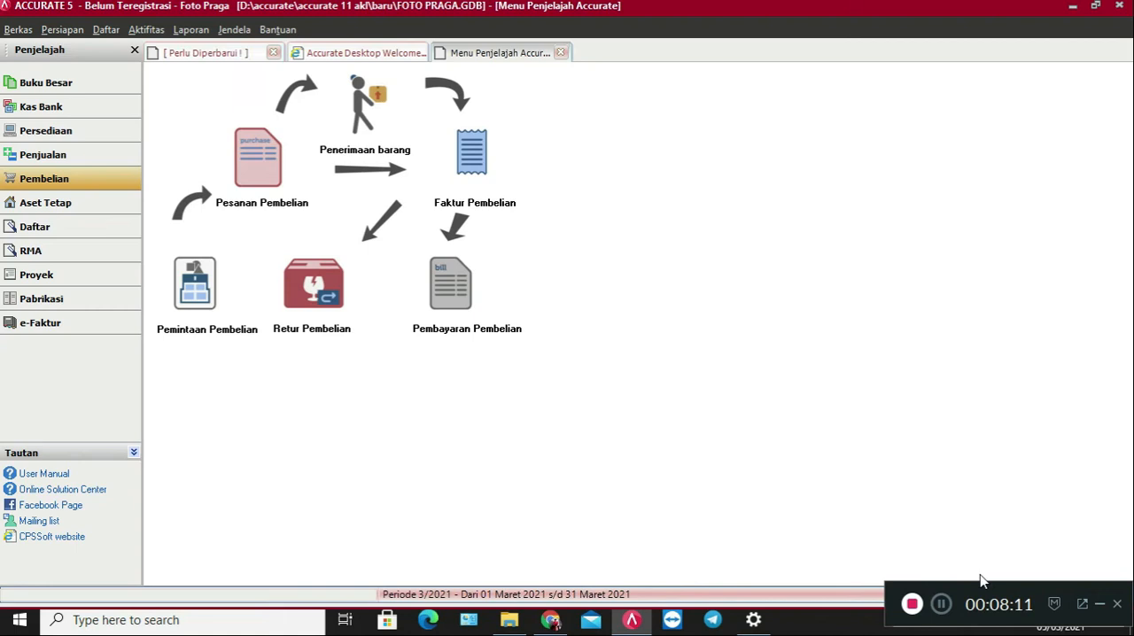
# Start a new purchase payment for vendor Fuji Film and mark invoice FA-1202 as paid.
pyautogui.click(457, 306)
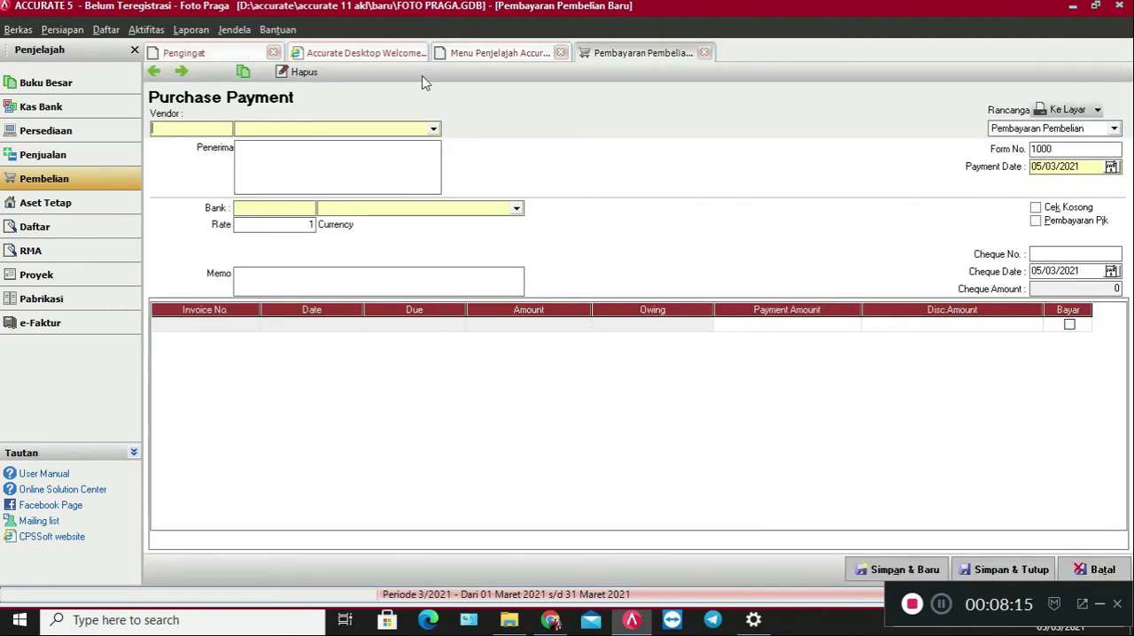
pyautogui.click(434, 129)
pyautogui.click(404, 146)
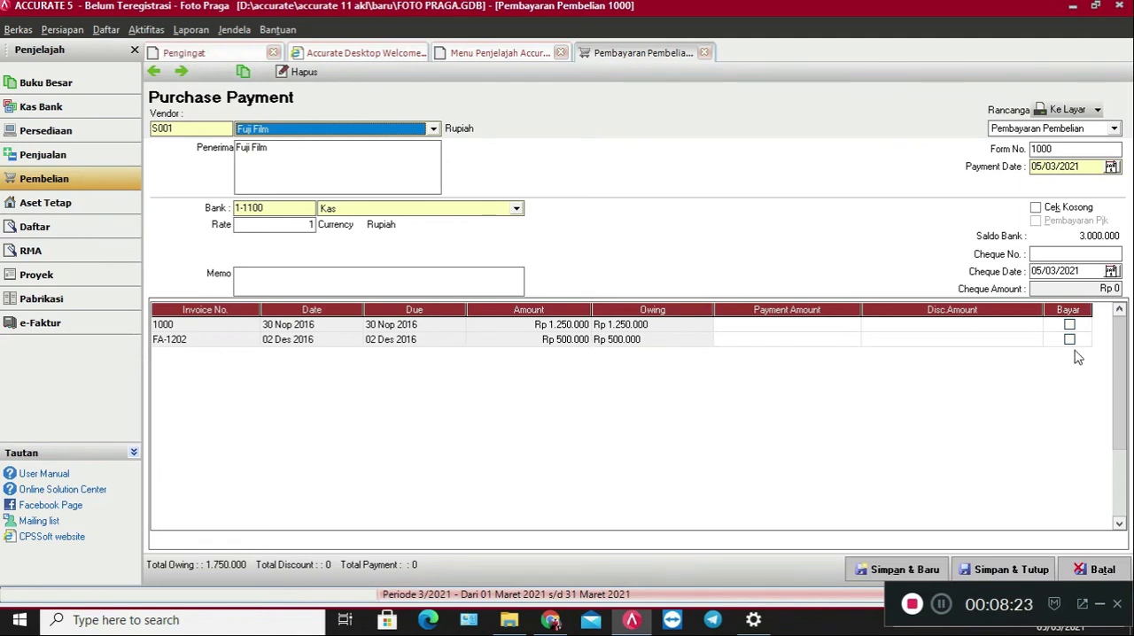
pyautogui.click(1070, 340)
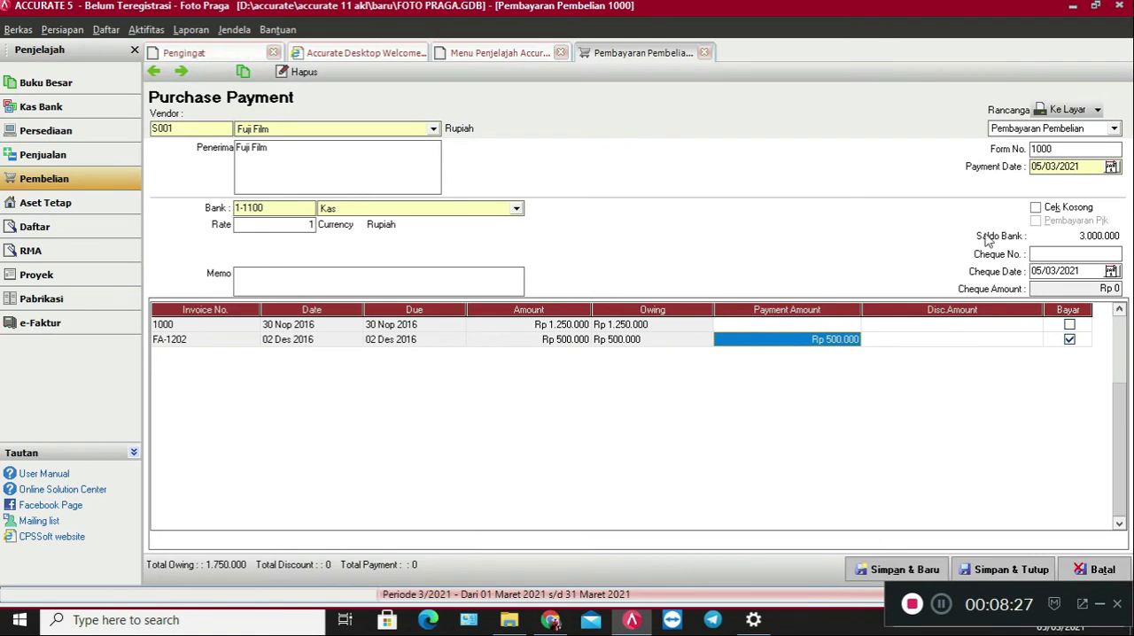
# Set the purchase payment's form number to FA-1202 and its payment date to 02/12/2016.
pyautogui.moveTo(1073, 148); pyautogui.dragTo(1026, 148)
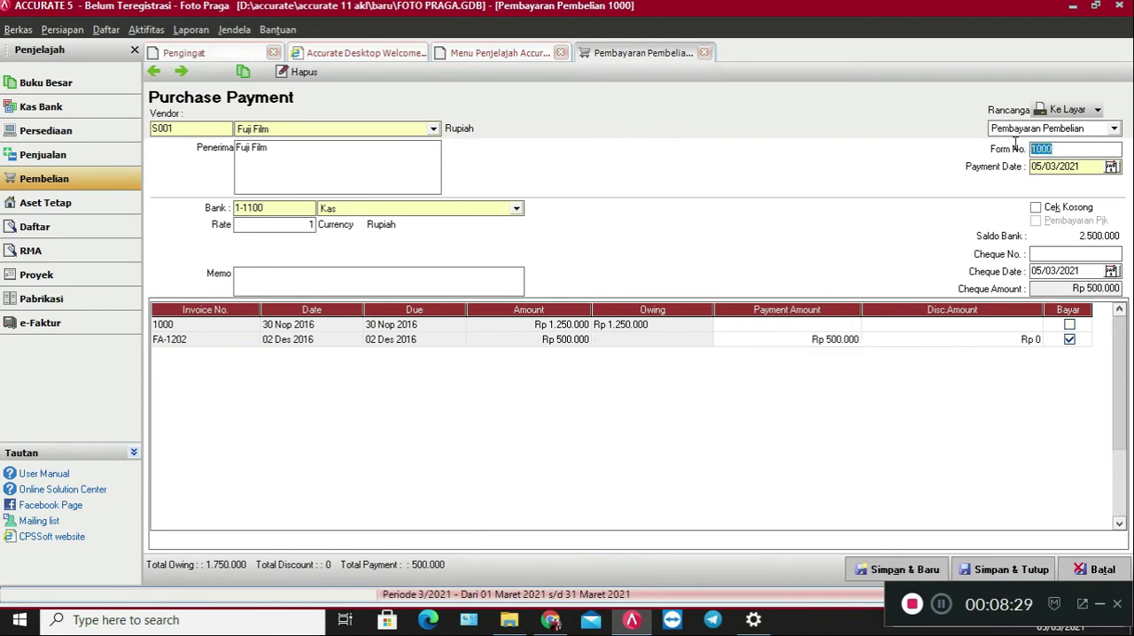
pyautogui.write('FA-1202')
pyautogui.click(1092, 167)
pyautogui.write('02122016')
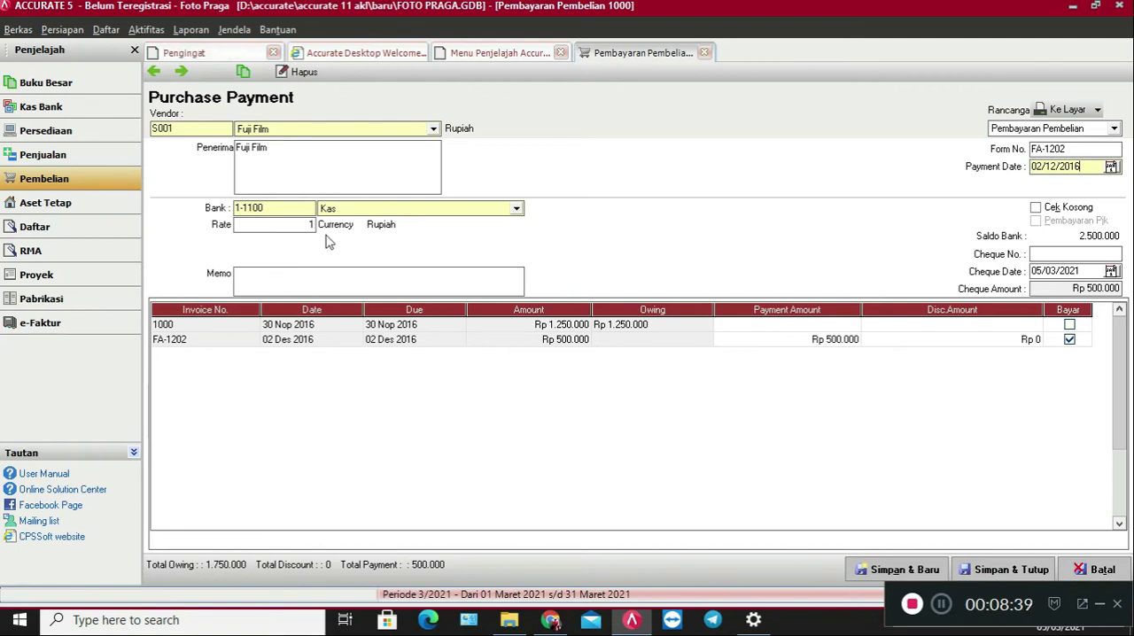
# Enter the memo "Pembelian Tunai", set the cheque date to 02/12/2016, and save and close the purchase payment.
pyautogui.click(416, 275)
pyautogui.write('Pembelian Tunai')
pyautogui.moveTo(1088, 268); pyautogui.dragTo(989, 279)
pyautogui.write('02/12/2016')
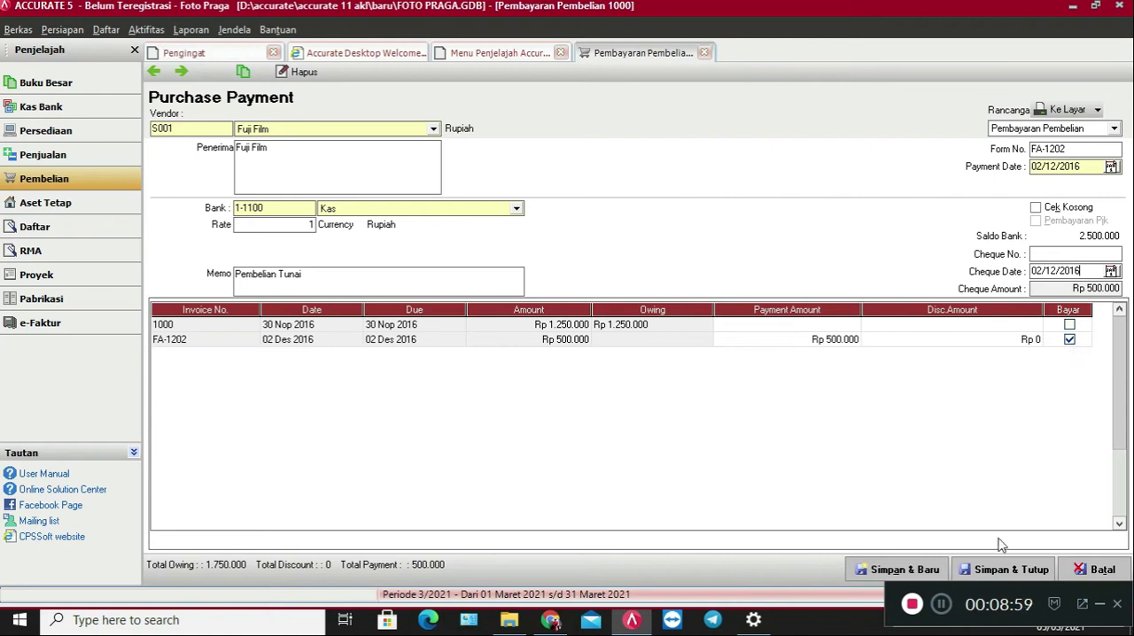
pyautogui.click(1028, 572)
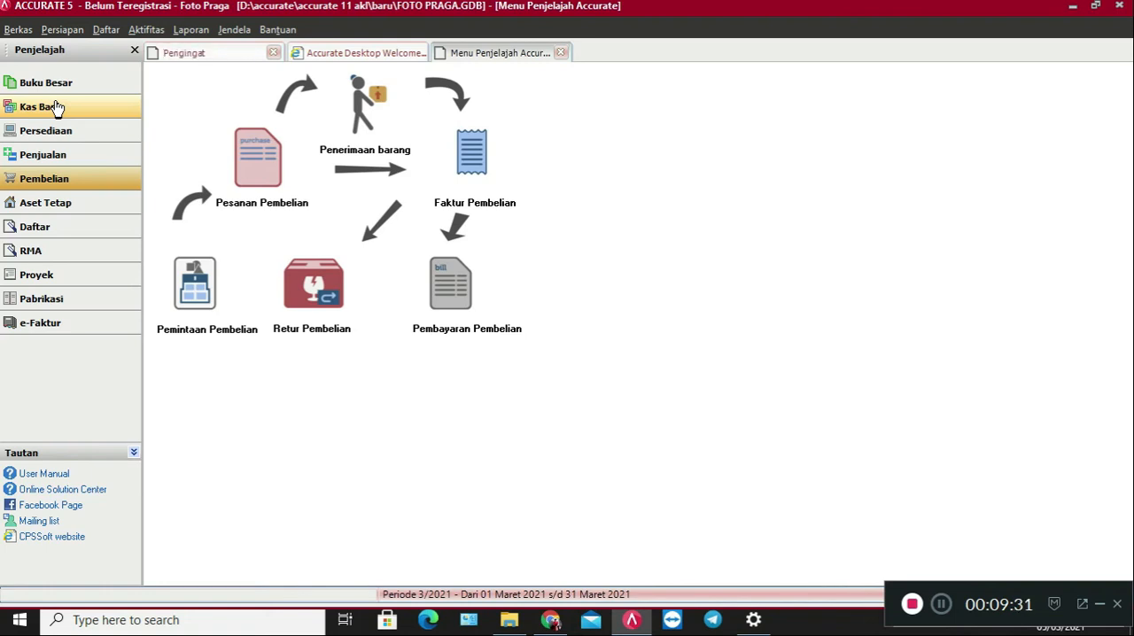
# Start a new cash/bank payment (Pembayaran) paid from the Kas account.
pyautogui.click(60, 107)
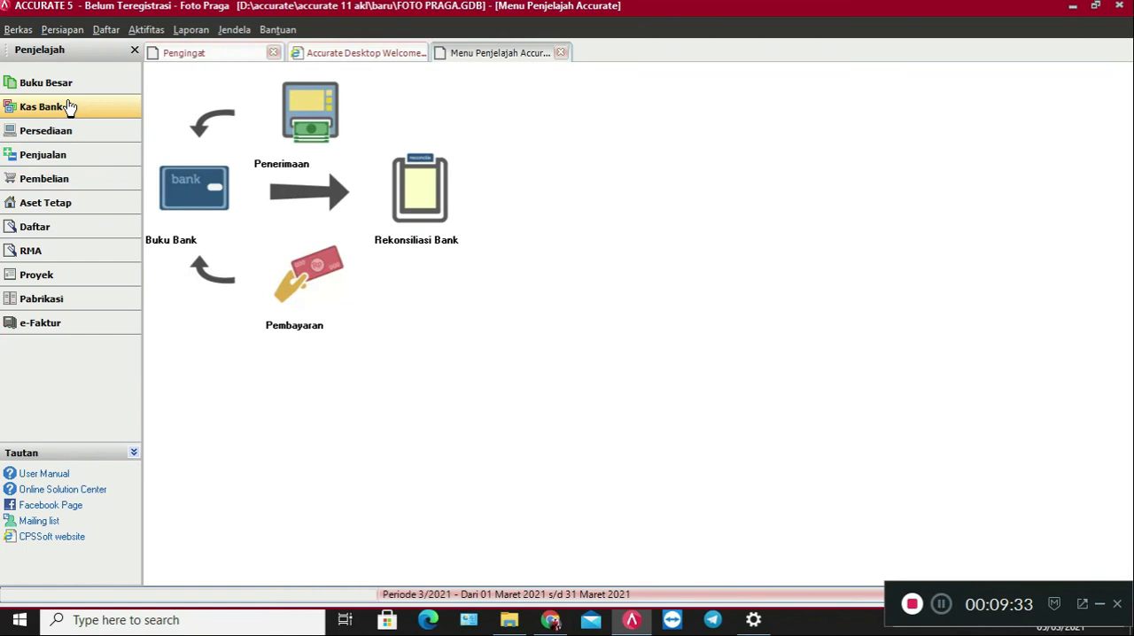
pyautogui.click(312, 280)
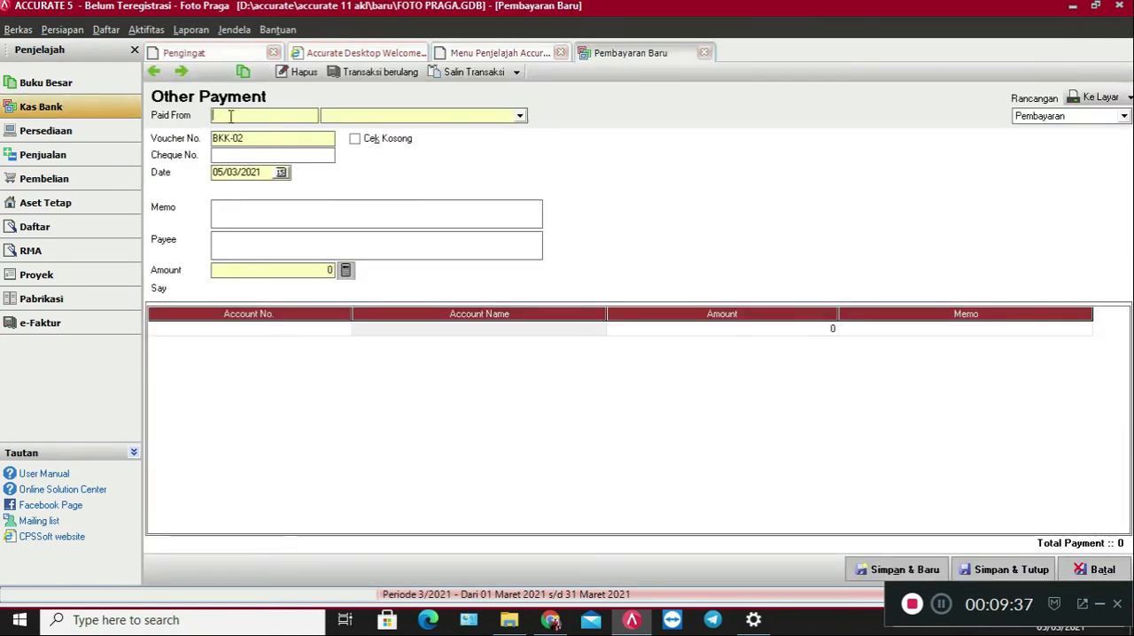
pyautogui.click(479, 116)
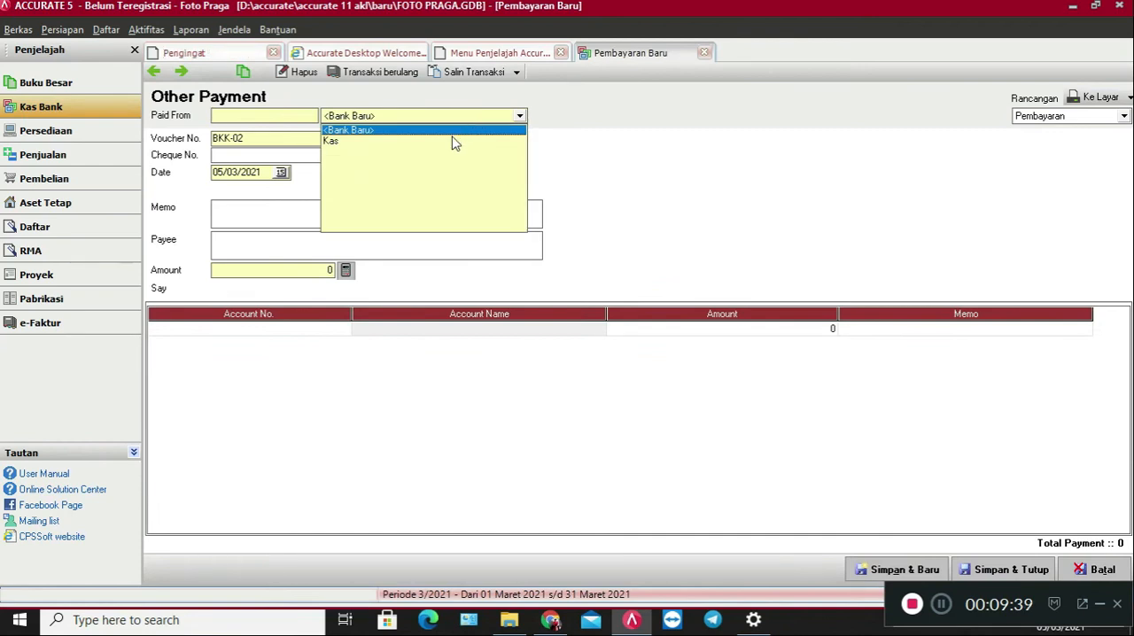
pyautogui.click(381, 164)
# Keep voucher number BKK-02 and set the payment date to 02/12/2016.
pyautogui.moveTo(266, 139); pyautogui.dragTo(223, 139)
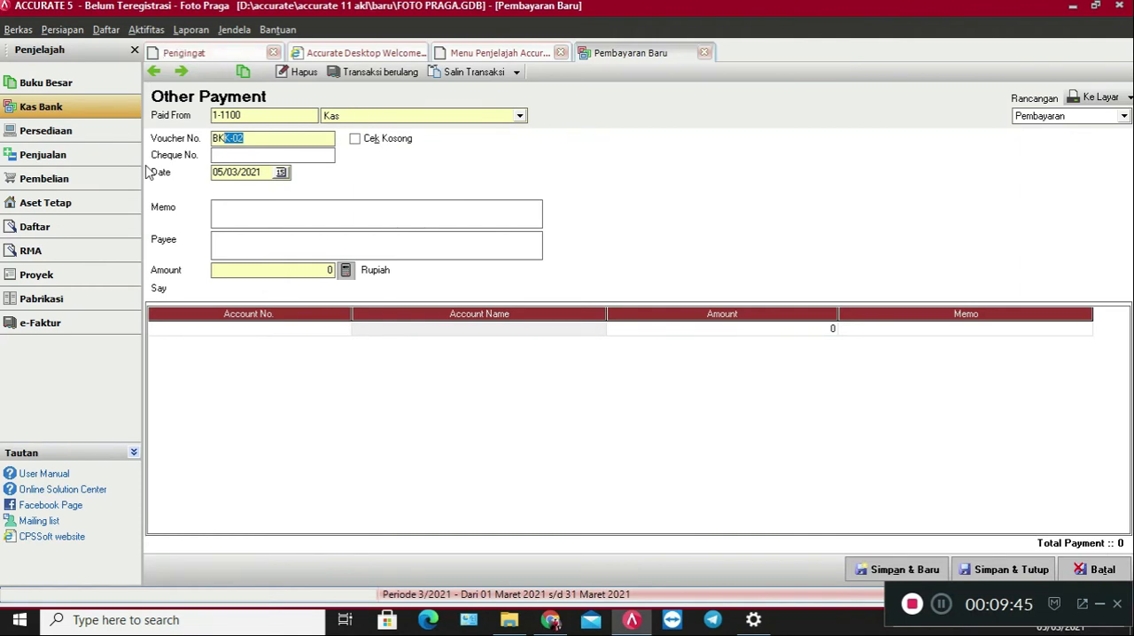
pyautogui.click(268, 171)
pyautogui.write('02/12/201')
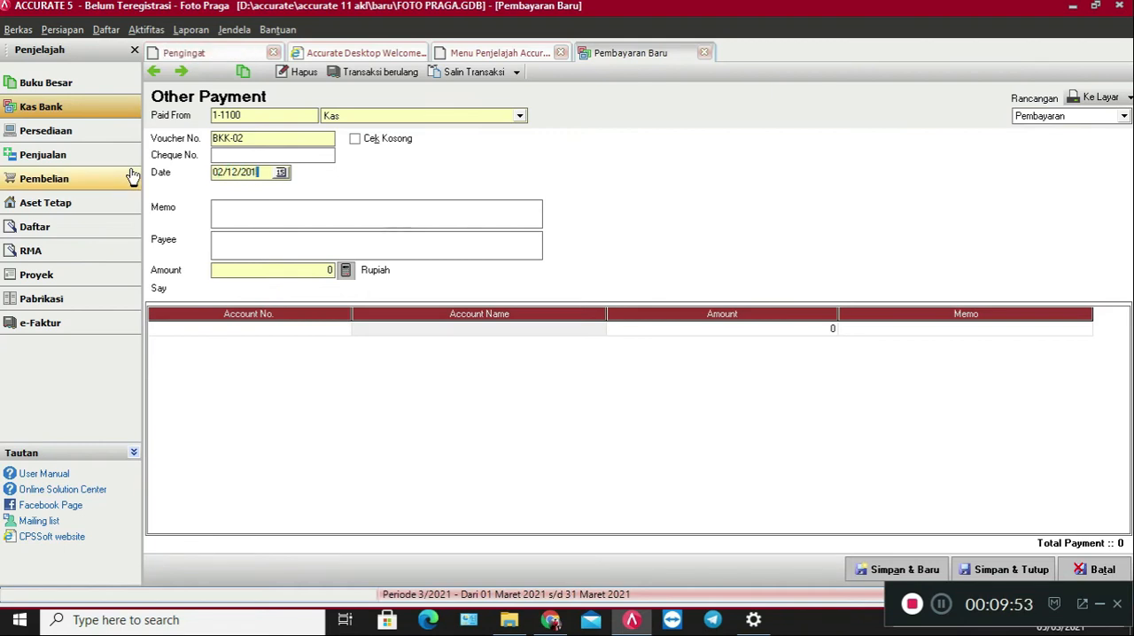
pyautogui.write('6')
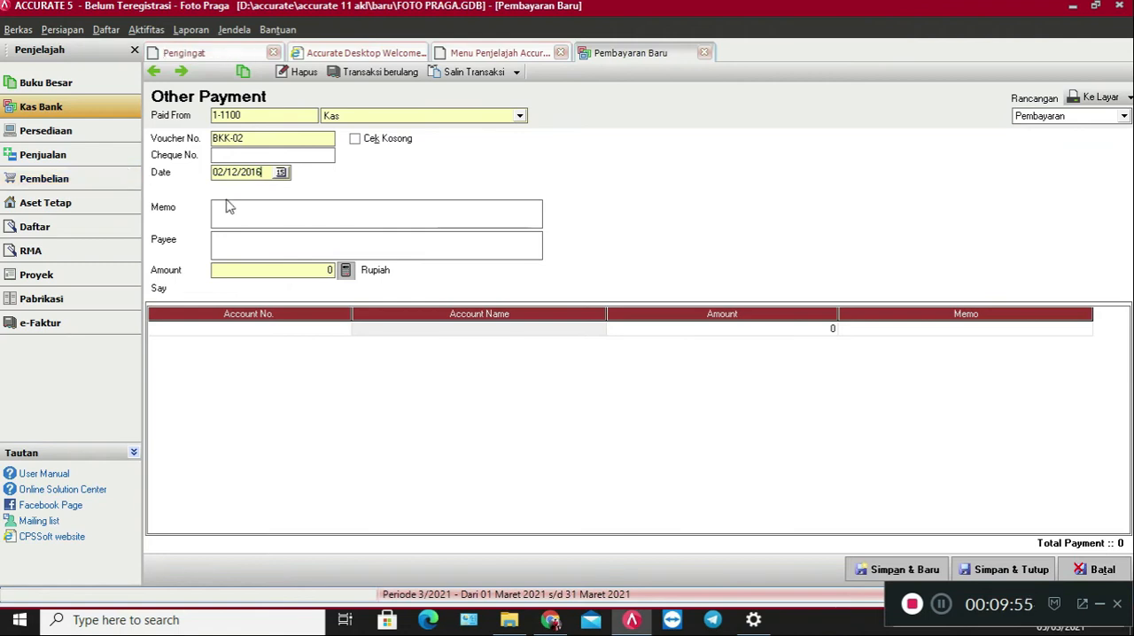
# Enter the payment memo "Pembayaran Bahan Bakar Pertamax Plus 10 Ltr".
pyautogui.click(298, 212)
pyautogui.write('Pe')
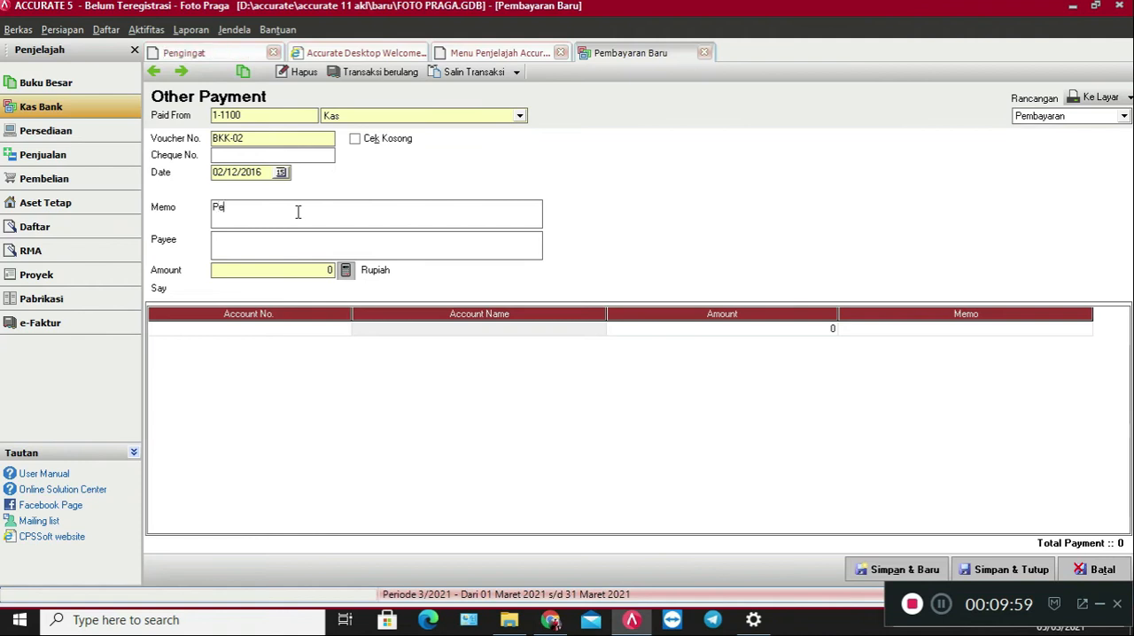
pyautogui.write('mbayaran ')
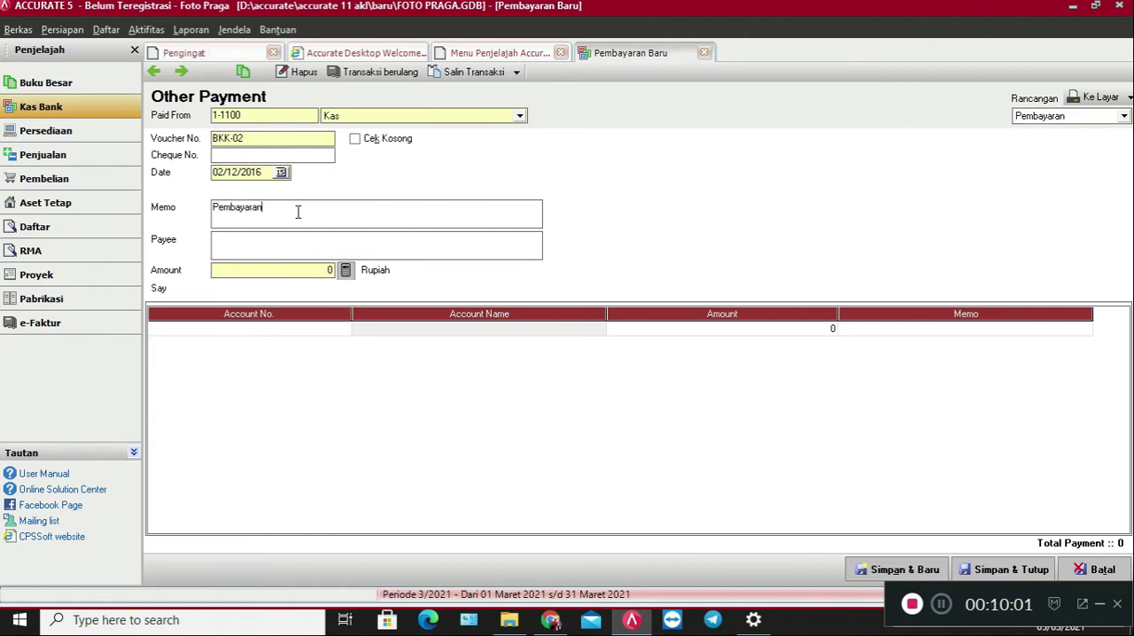
pyautogui.write('Bahan Bakar')
pyautogui.write('Pertamax Plus 10 Ltr')
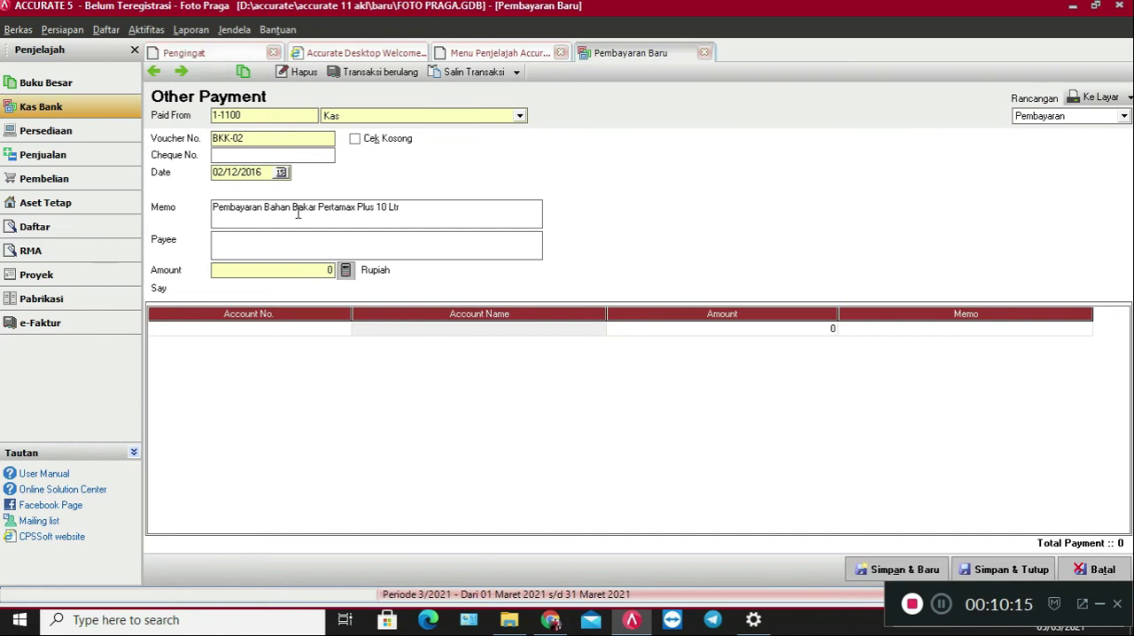
# Enter Pertamina as the payee and set the payment amount to 100000.
pyautogui.click(299, 246)
pyautogui.write('Pertamin')
pyautogui.write('a')
pyautogui.write('100000')
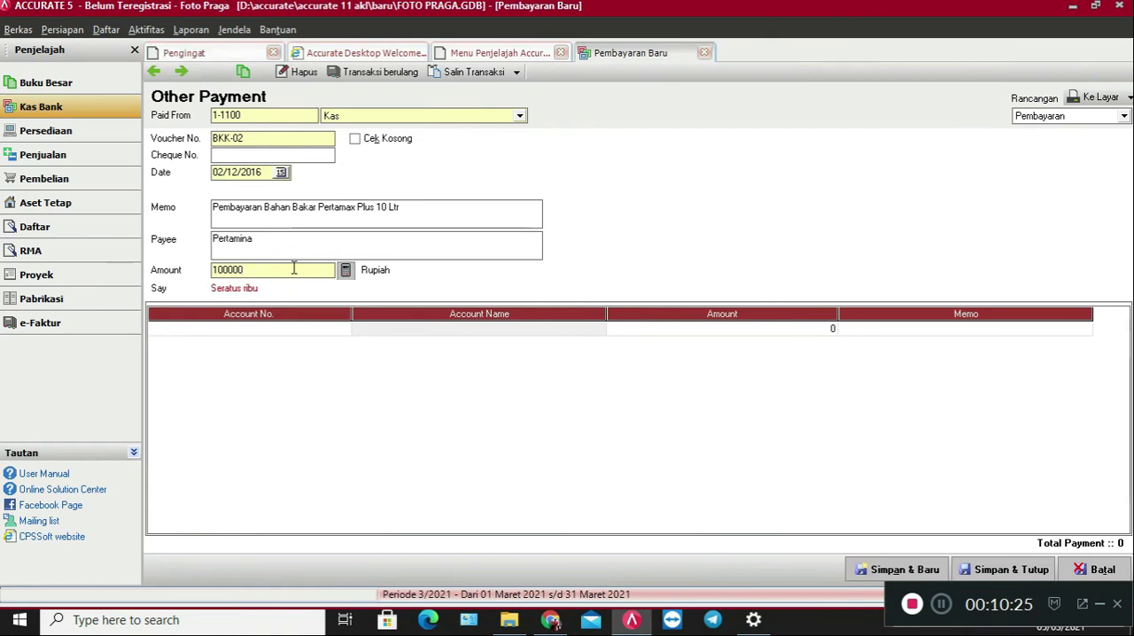
# Allocate the payment to account 6-1800 Beban Lain-lain, then save and close the payment.
pyautogui.click(328, 331)
pyautogui.click(344, 329)
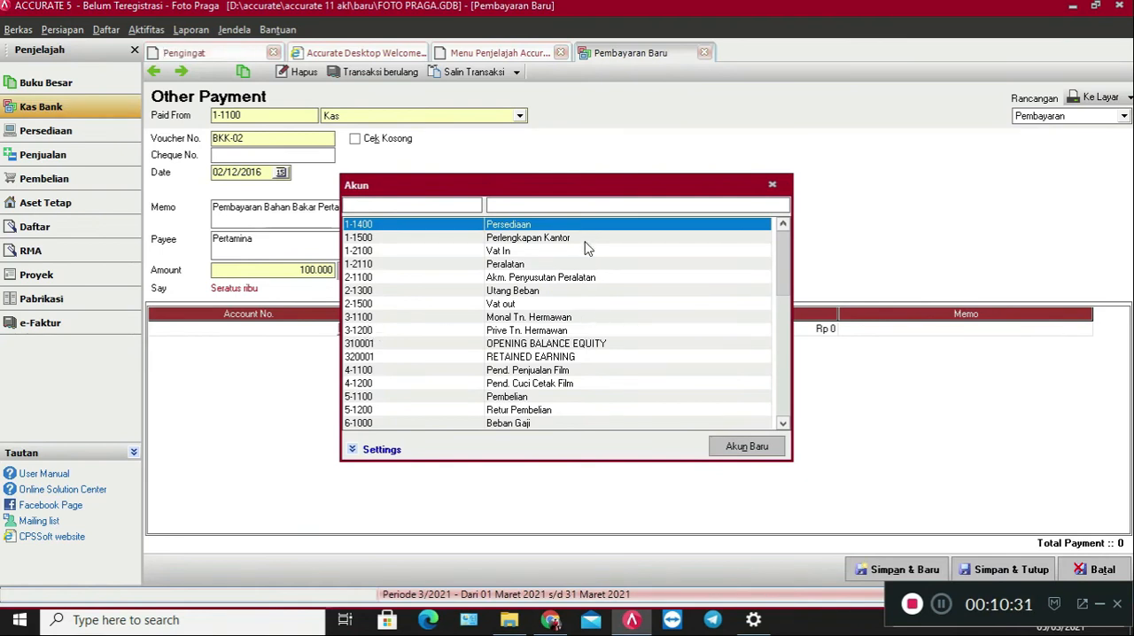
pyautogui.click(586, 207)
pyautogui.write('beb')
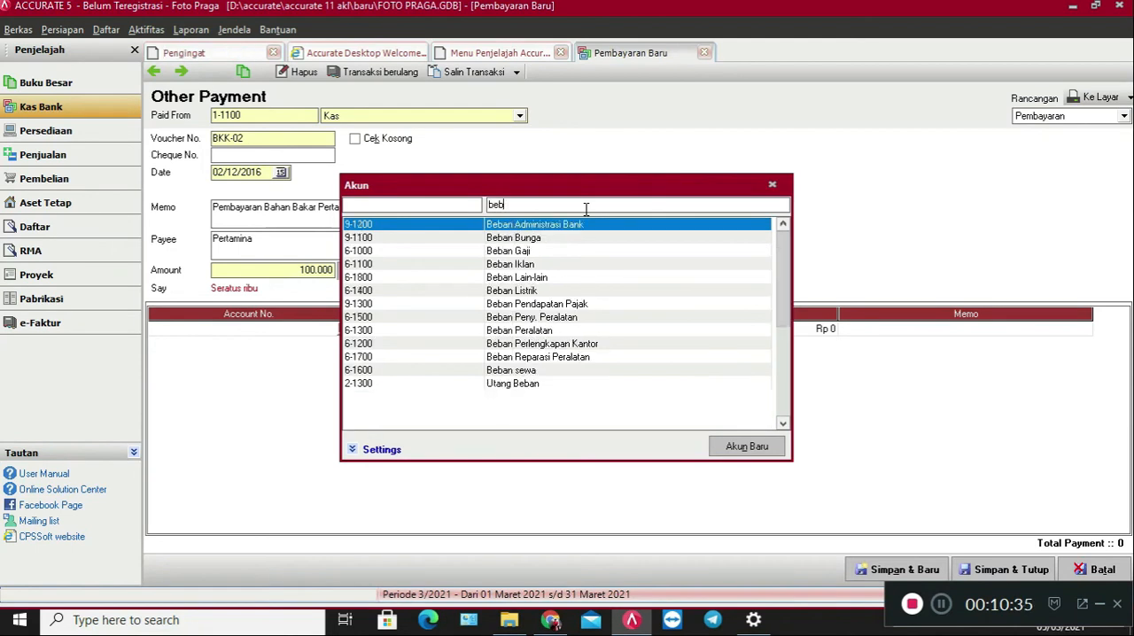
pyautogui.click(564, 278)
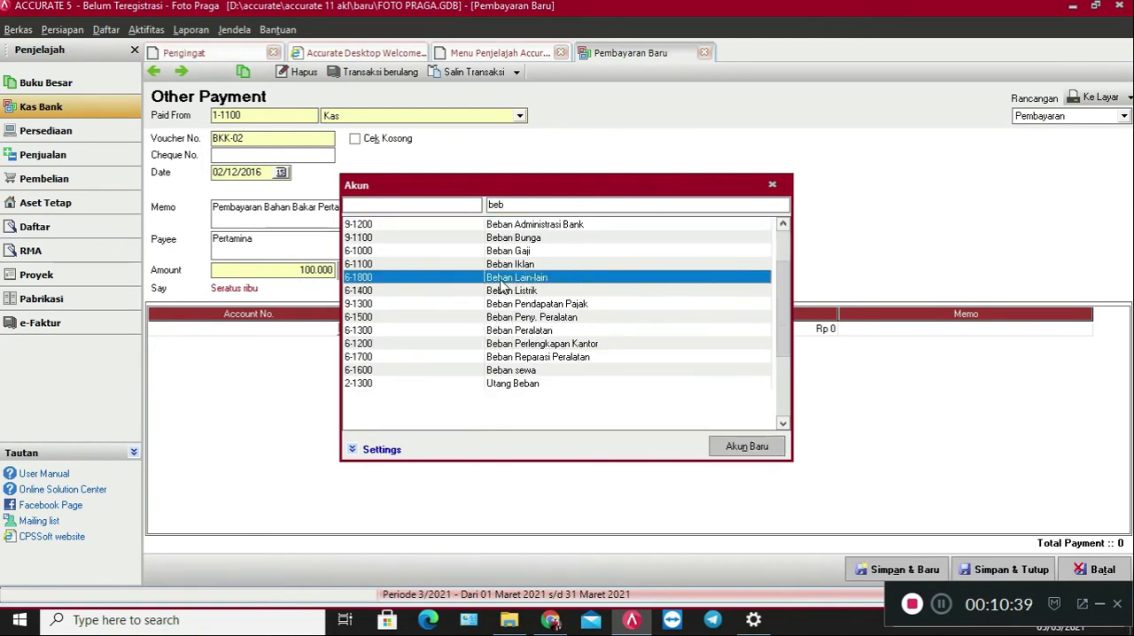
pyautogui.doubleClick(503, 279)
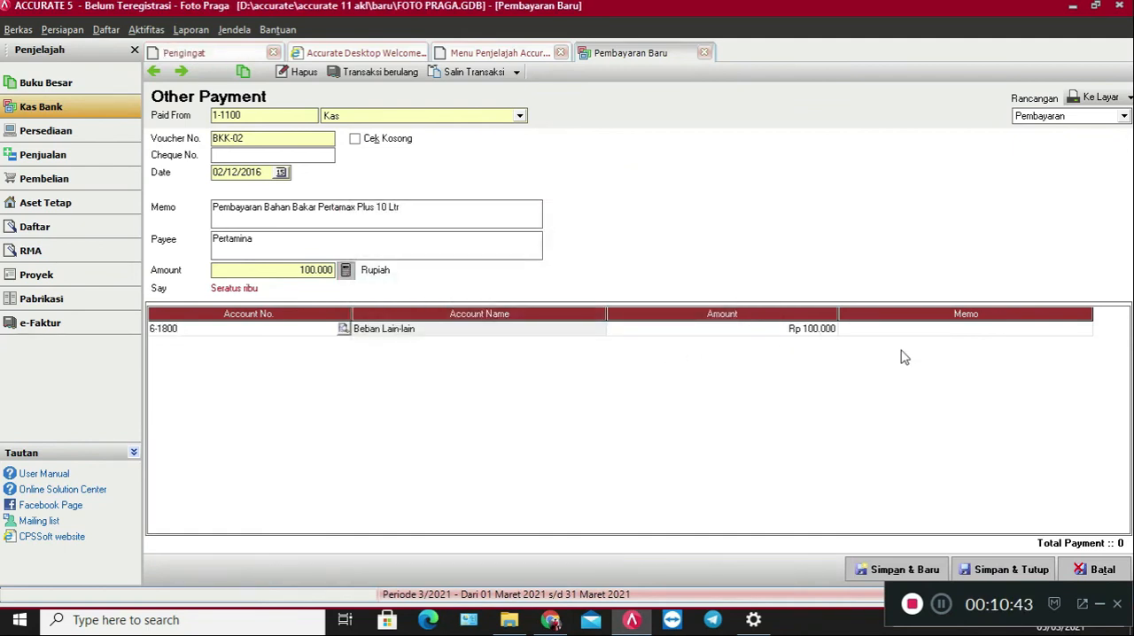
pyautogui.click(1030, 572)
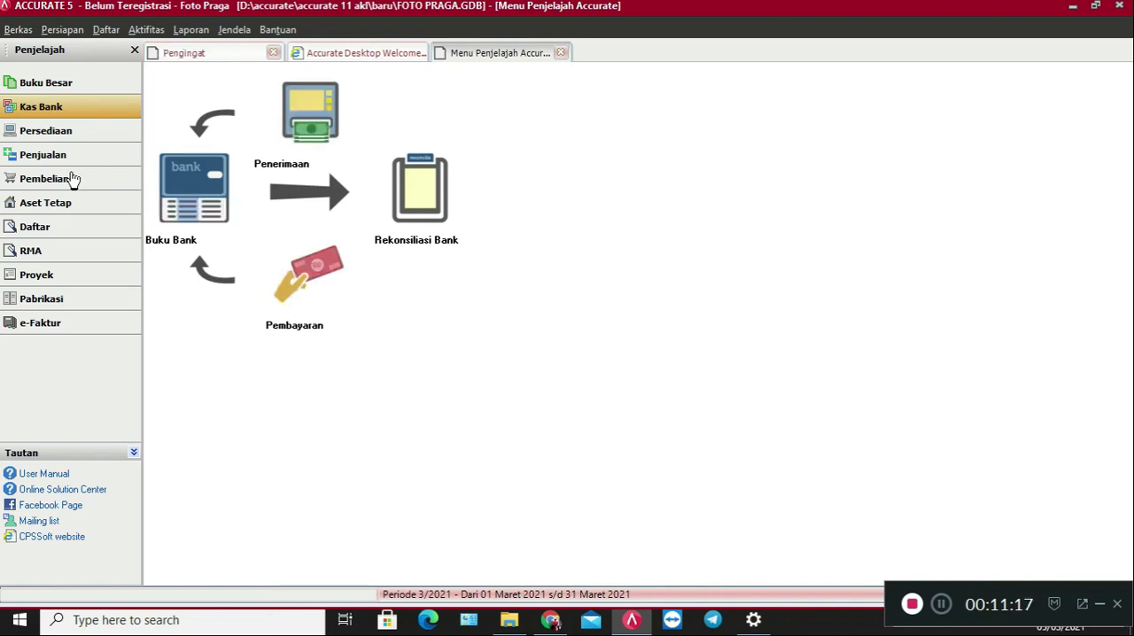
# Start a new cash/bank receipt (Penerimaan) deposited to the Kas account with voucher number BKM-01.
pyautogui.click(323, 122)
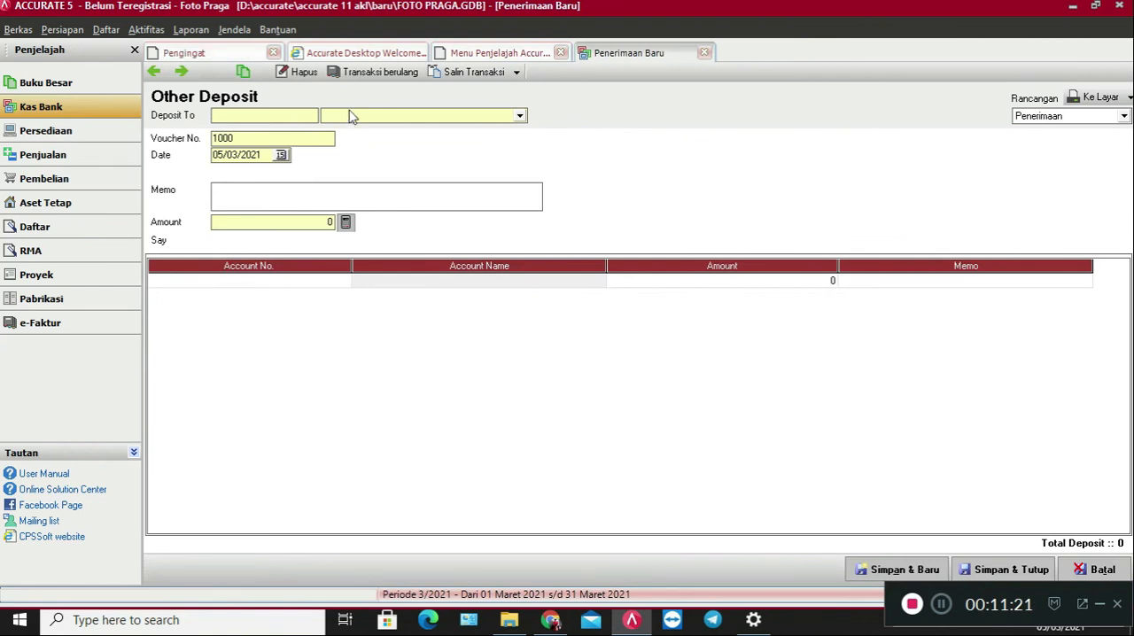
pyautogui.click(352, 117)
pyautogui.click(364, 141)
pyautogui.press('Tab')
pyautogui.write('BKM-01')
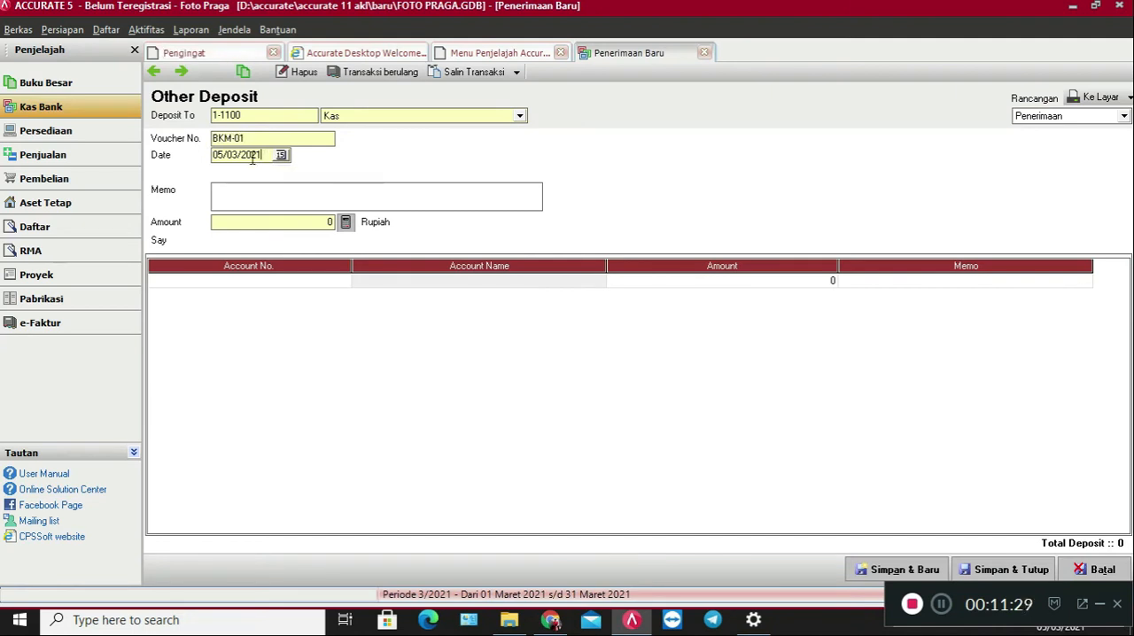
# Set the deposit date to 03/12/2016.
pyautogui.press('Tab')
pyautogui.write('03')
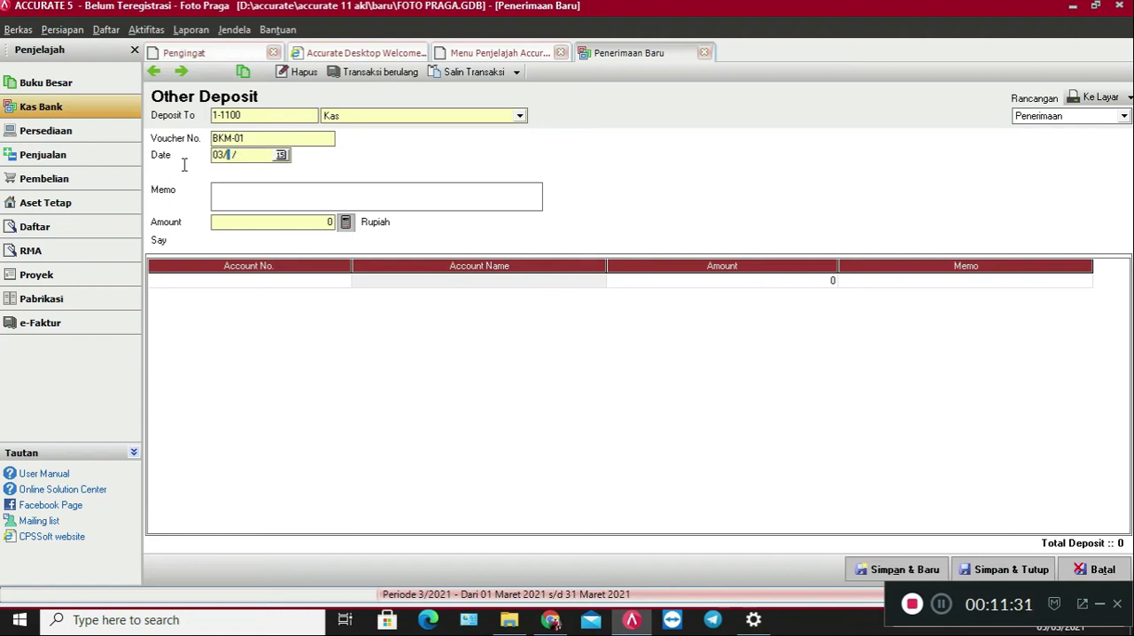
pyautogui.write('12')
pyautogui.write('202')
pyautogui.write('16')
# Enter the deposit memo "Penerimaan Uang atas hasil cetak film dari azizah photo".
pyautogui.click(278, 206)
pyautogui.write('Penerimaan Uang a')
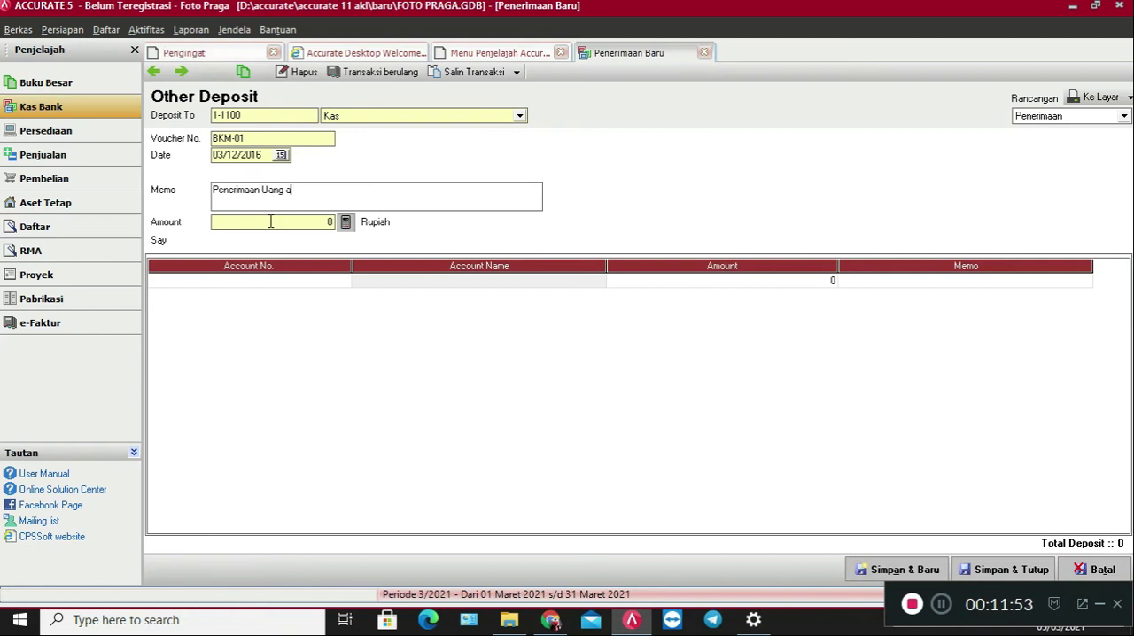
pyautogui.write('tas hasil')
pyautogui.write(' cet')
pyautogui.write('ak')
pyautogui.write('d')
pyautogui.write('film dar')
pyautogui.write('i a')
pyautogui.write('zizah')
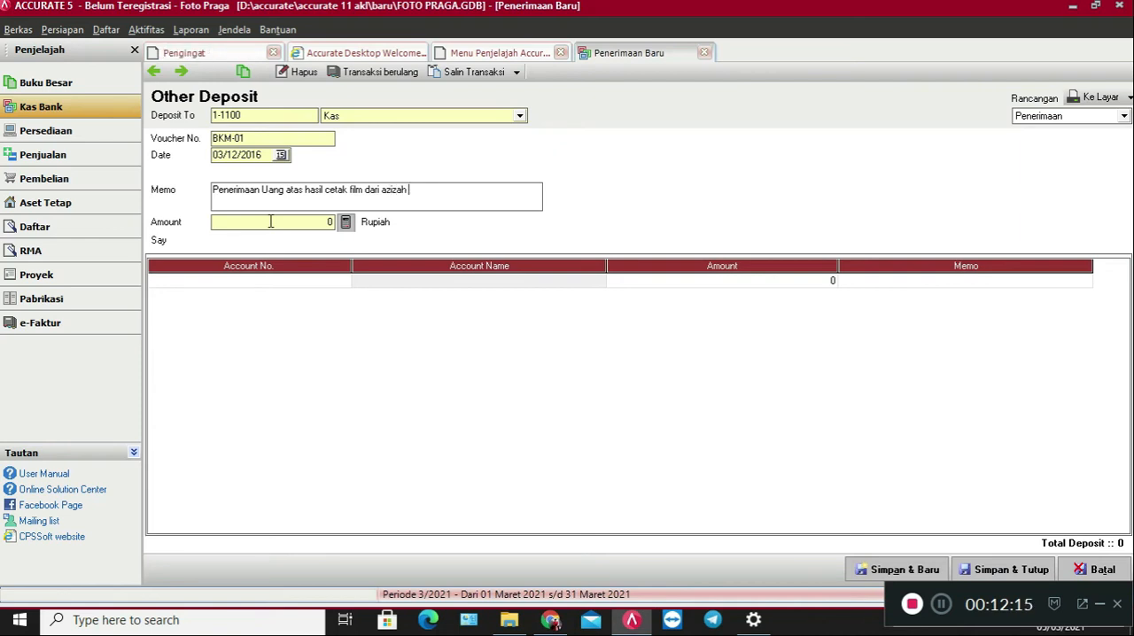
pyautogui.write(' photo')
# Record a deposit amount of 100000 against account 4-1200 Pend. Cuci Cetak Film, then save and close the deposit.
pyautogui.click(311, 223)
pyautogui.write('100000')
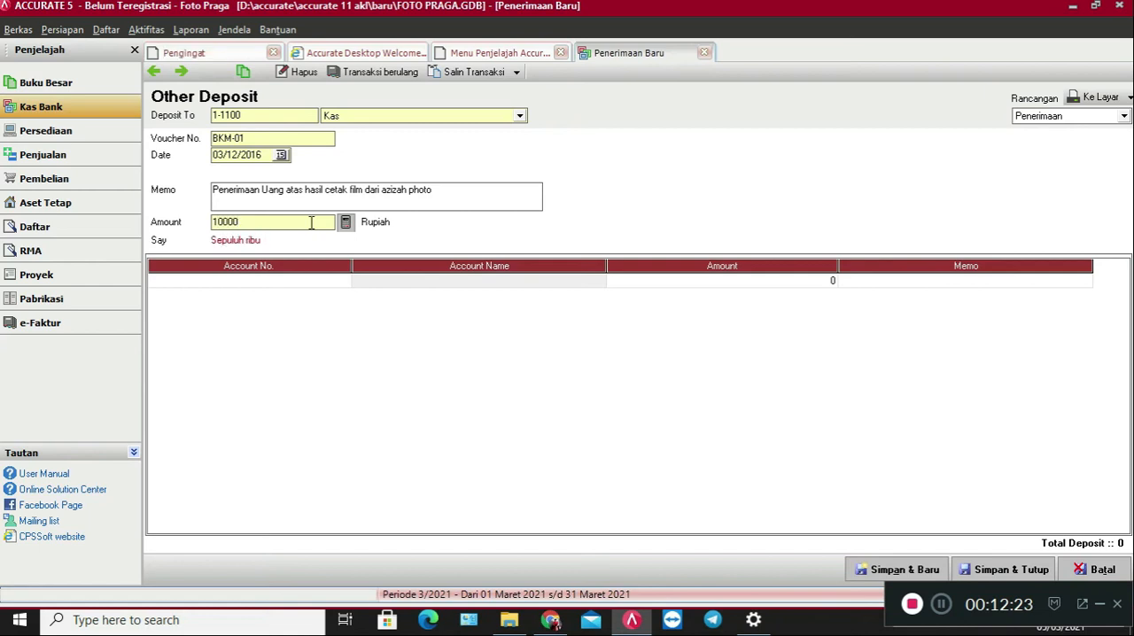
pyautogui.click(339, 282)
pyautogui.click(344, 282)
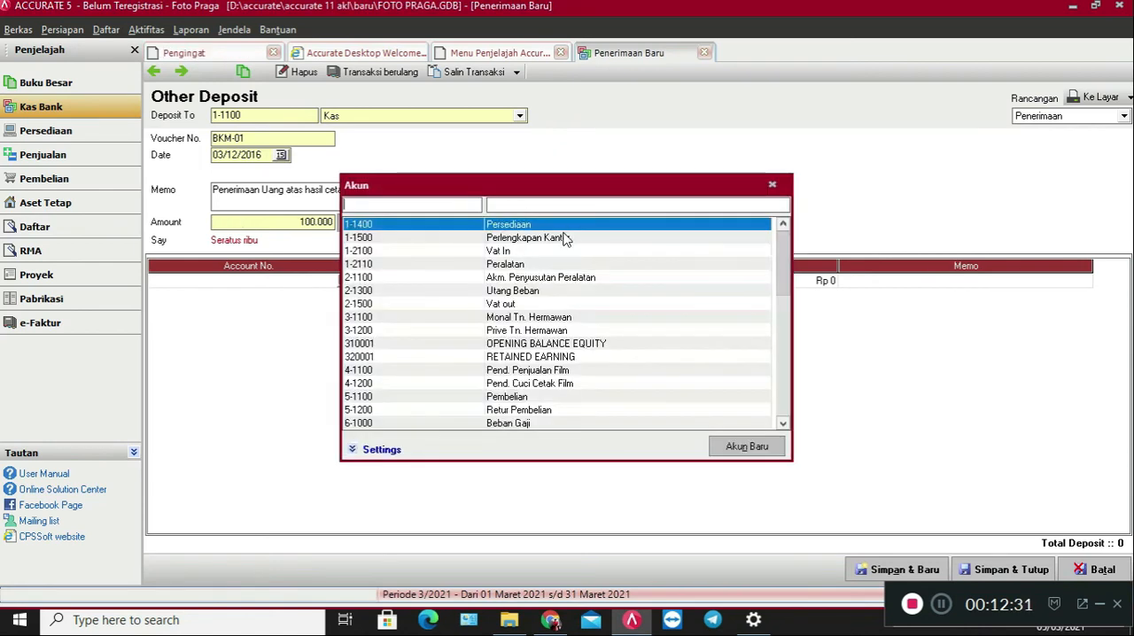
pyautogui.click(570, 205)
pyautogui.write('pen')
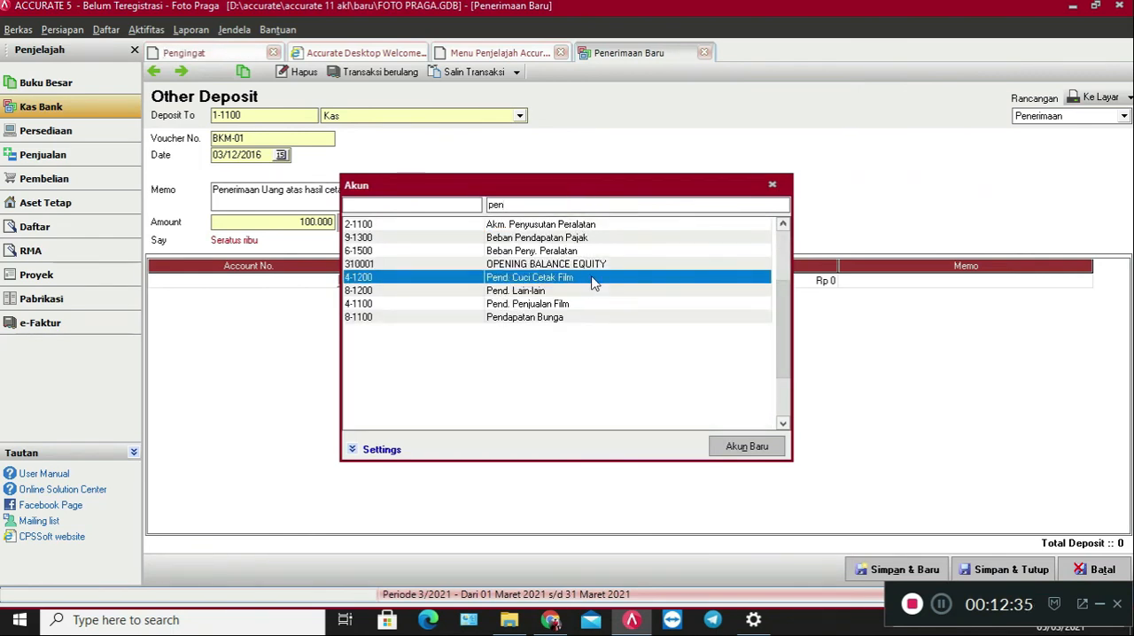
pyautogui.doubleClick(594, 278)
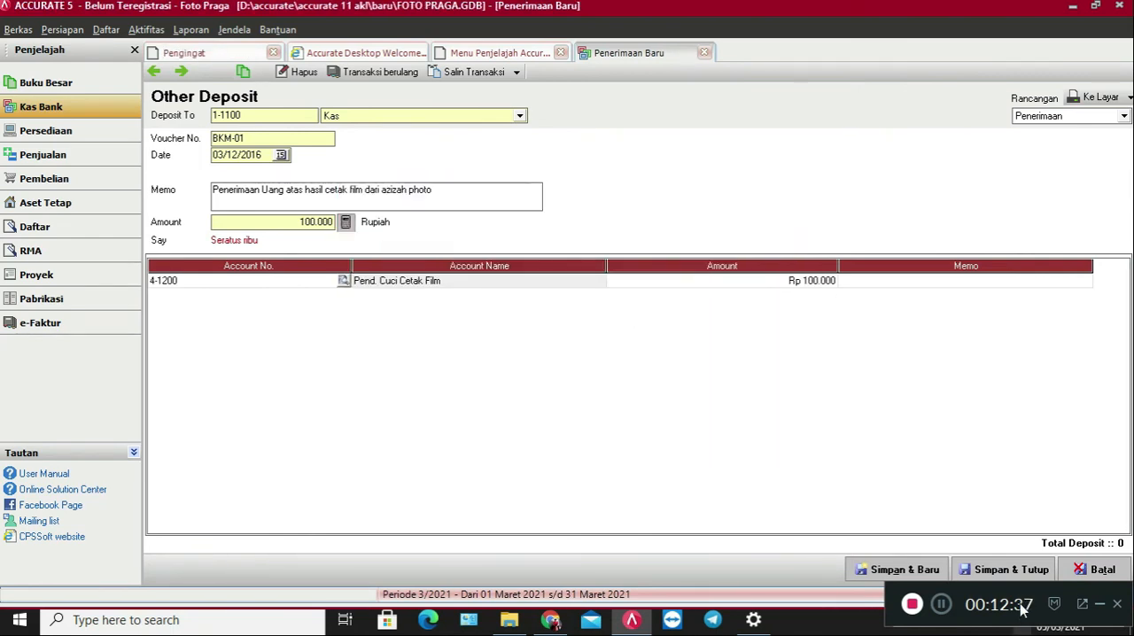
pyautogui.click(1014, 571)
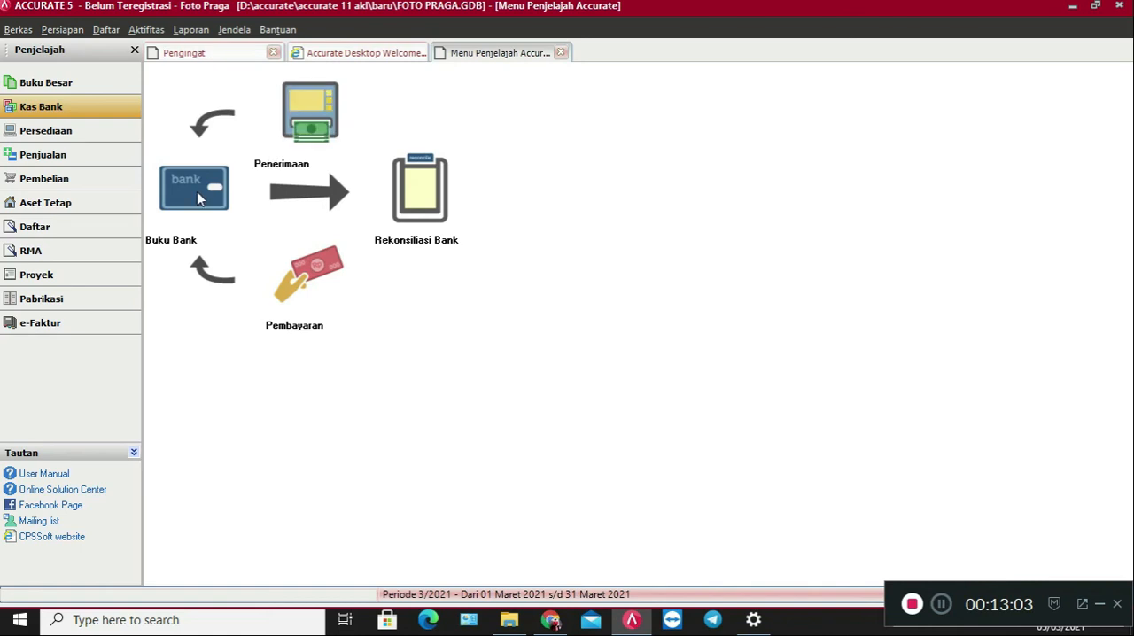
# Start a new purchase payment (Pembayaran Pembelian) for the vendor Fuji Film.
pyautogui.click(85, 190)
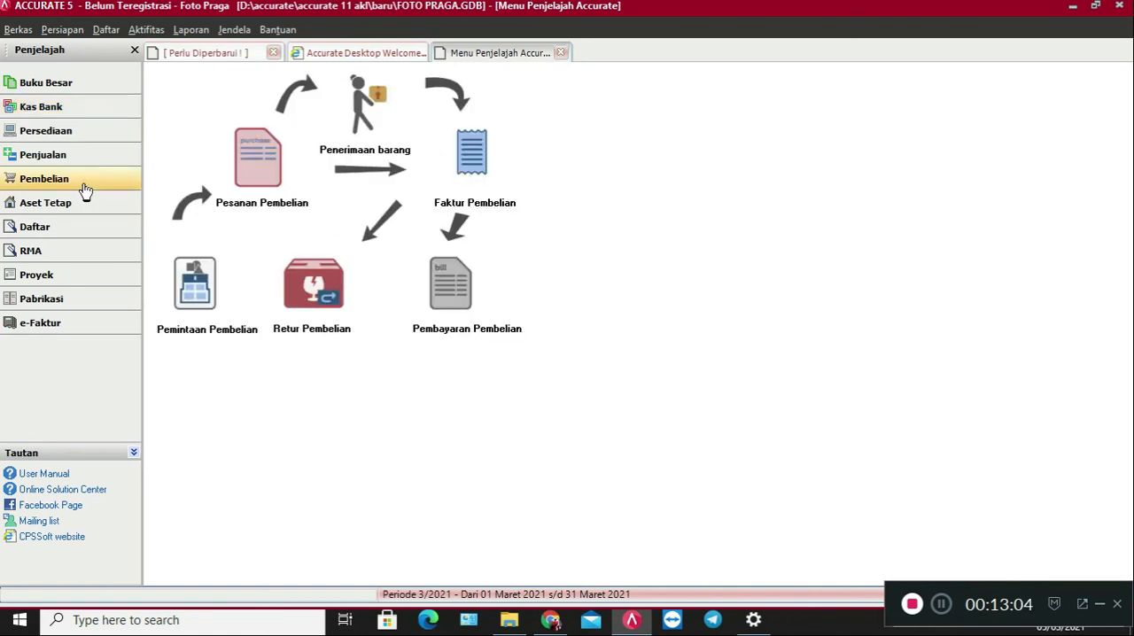
pyautogui.click(464, 297)
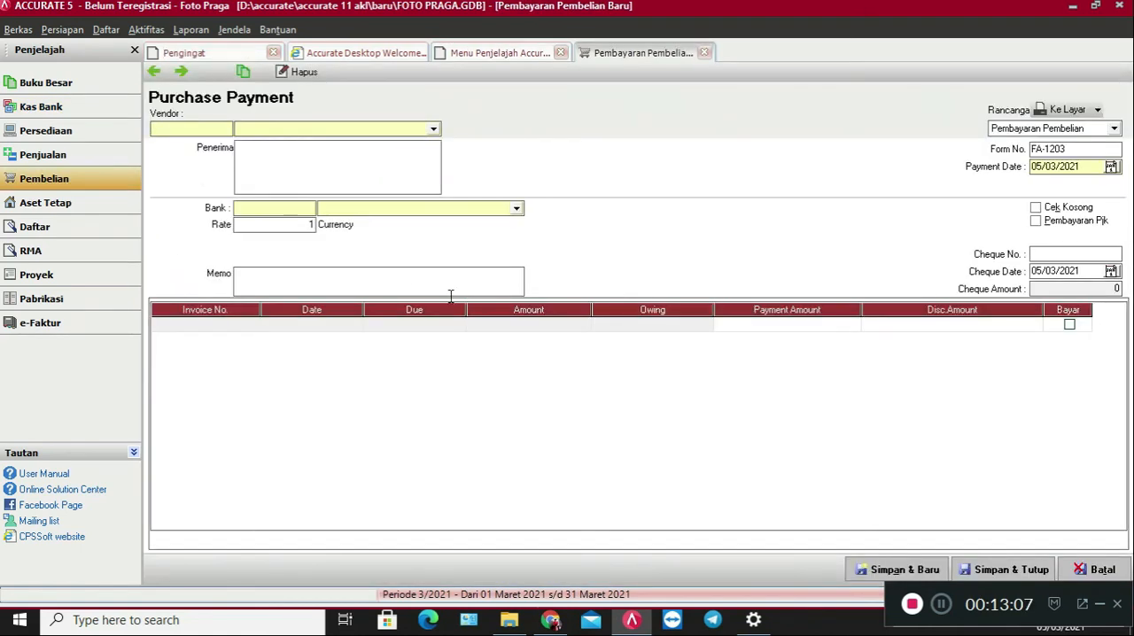
pyautogui.click(399, 130)
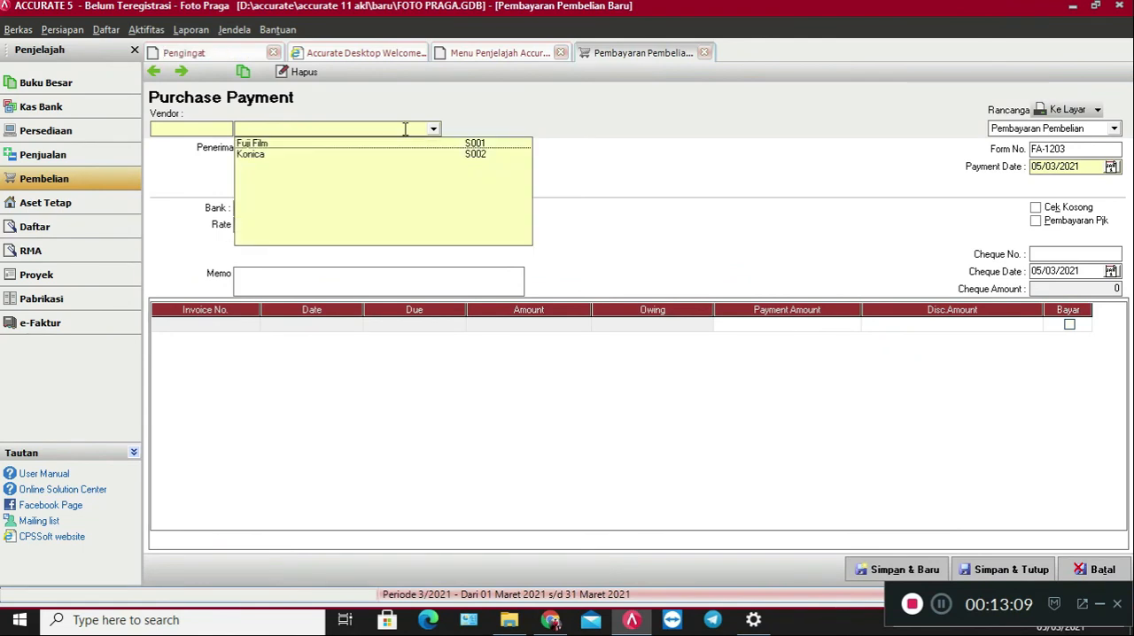
pyautogui.click(391, 146)
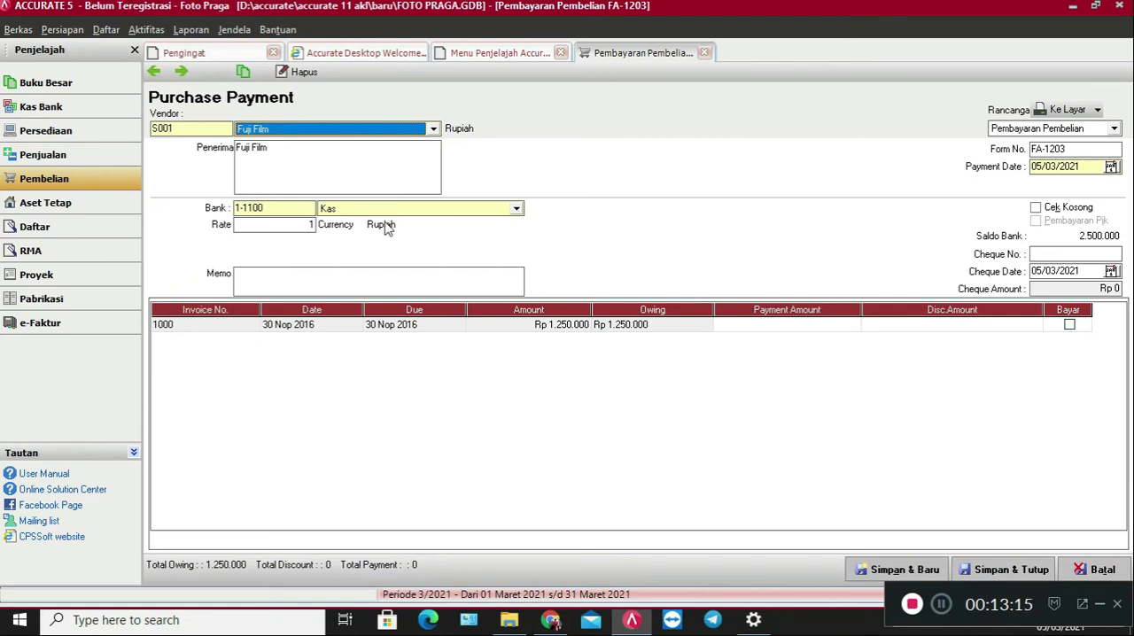
# Enter the purchase payment memo "Pelunasan utang dengan nomor faktur FA-1121".
pyautogui.click(385, 282)
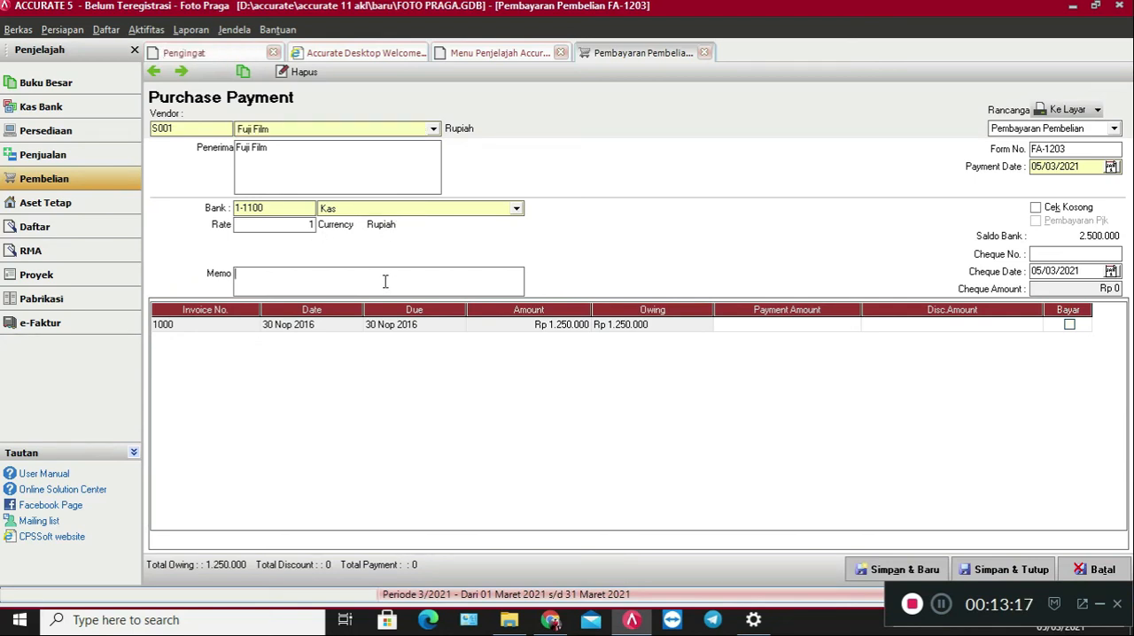
pyautogui.write('Pelunasan utang d')
pyautogui.write('engan no')
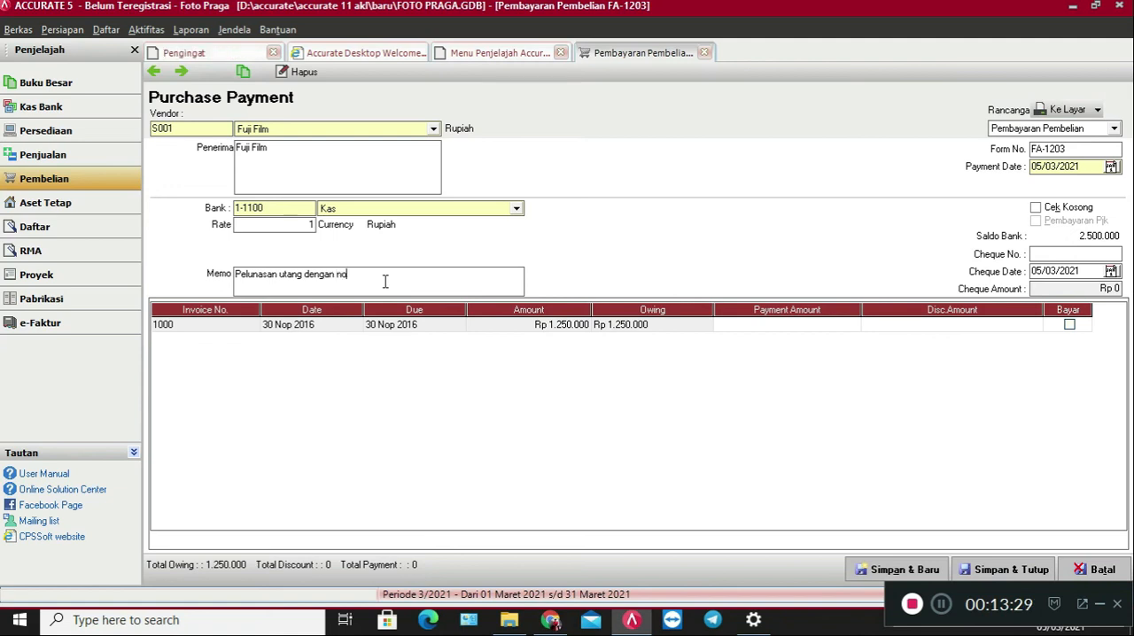
pyautogui.write('mor faktur FA-1121')
# Set the purchase payment date to 04/12/2016.
pyautogui.moveTo(1067, 151); pyautogui.dragTo(1015, 153)
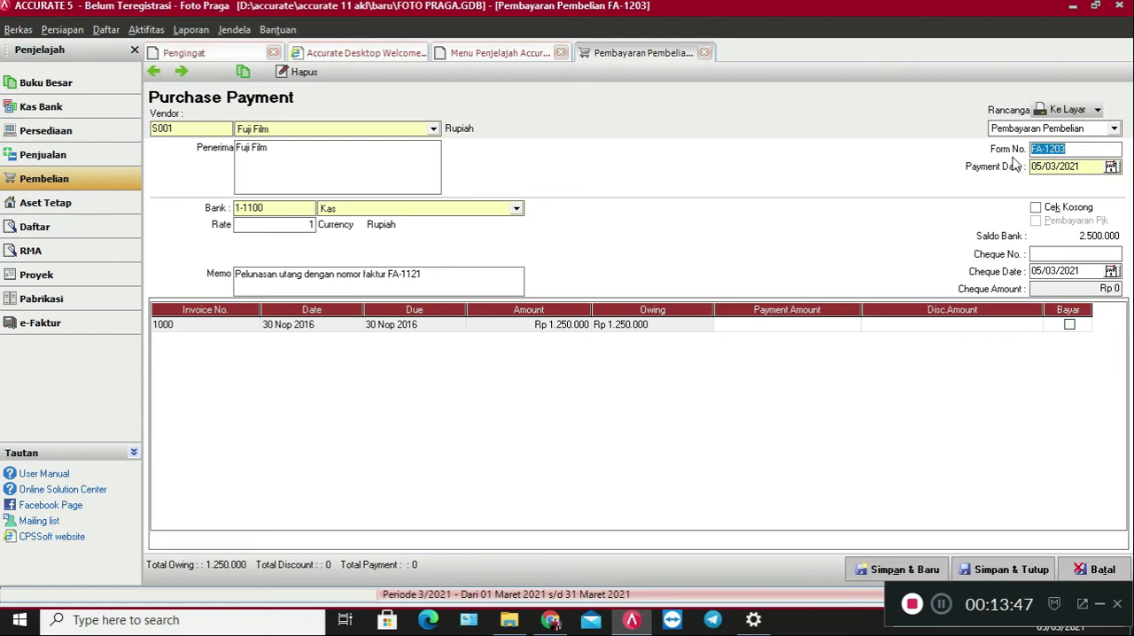
pyautogui.click(945, 608)
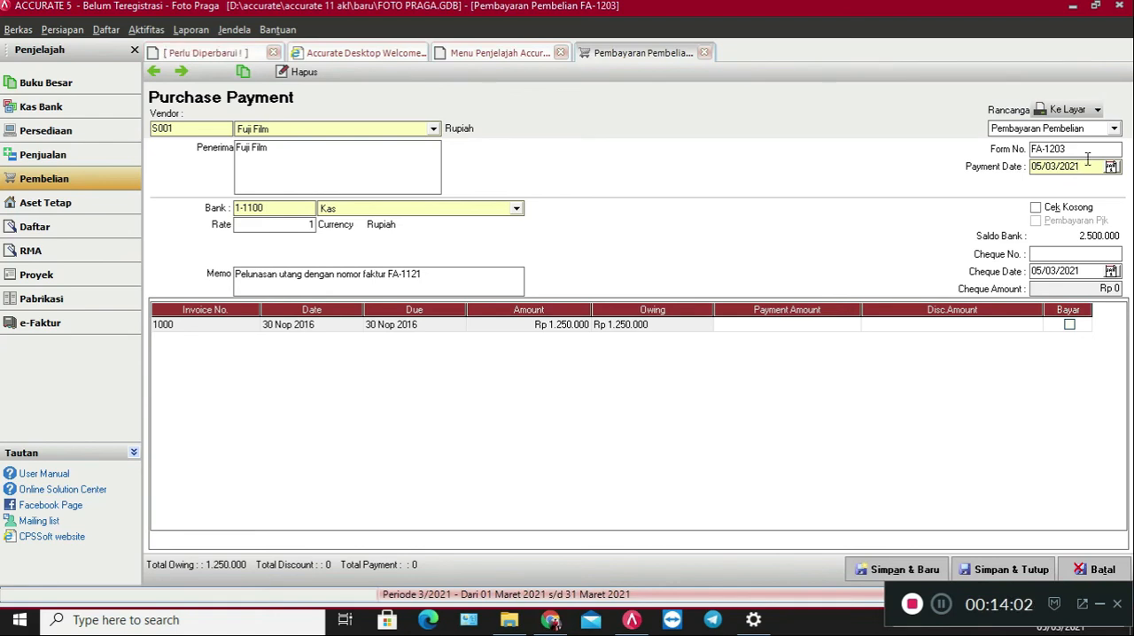
pyautogui.hotkey('shift', 'Tab')
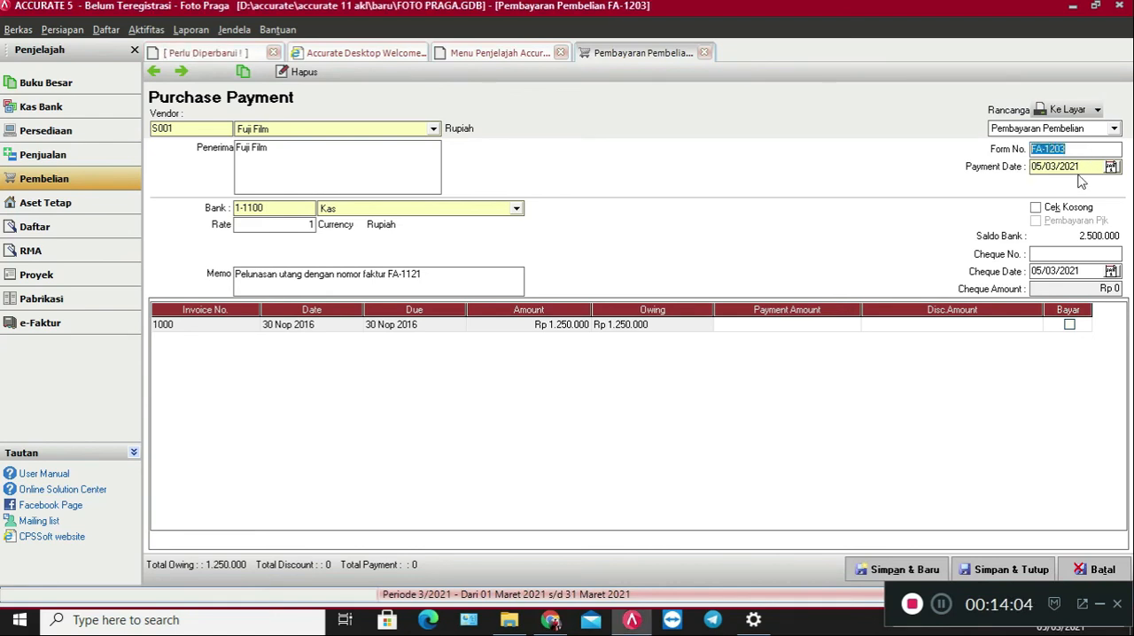
pyautogui.press('Tab')
pyautogui.write('04/')
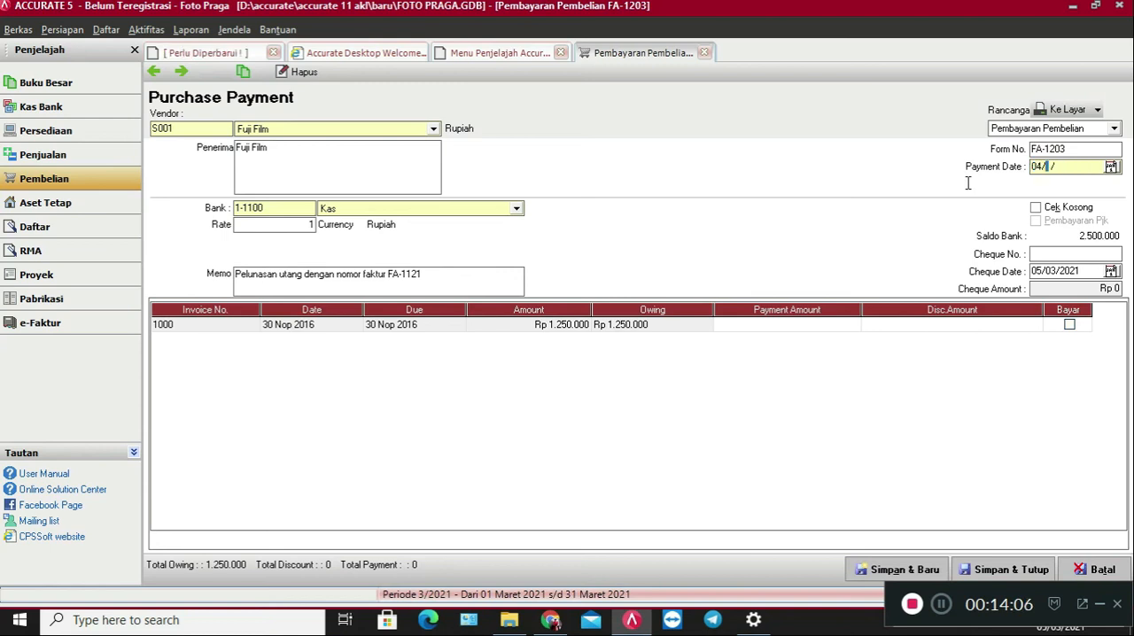
pyautogui.write('12/2016')
# Change the form number to BKK-03 and set the cheque date to 04/12/2016.
pyautogui.click(1087, 153)
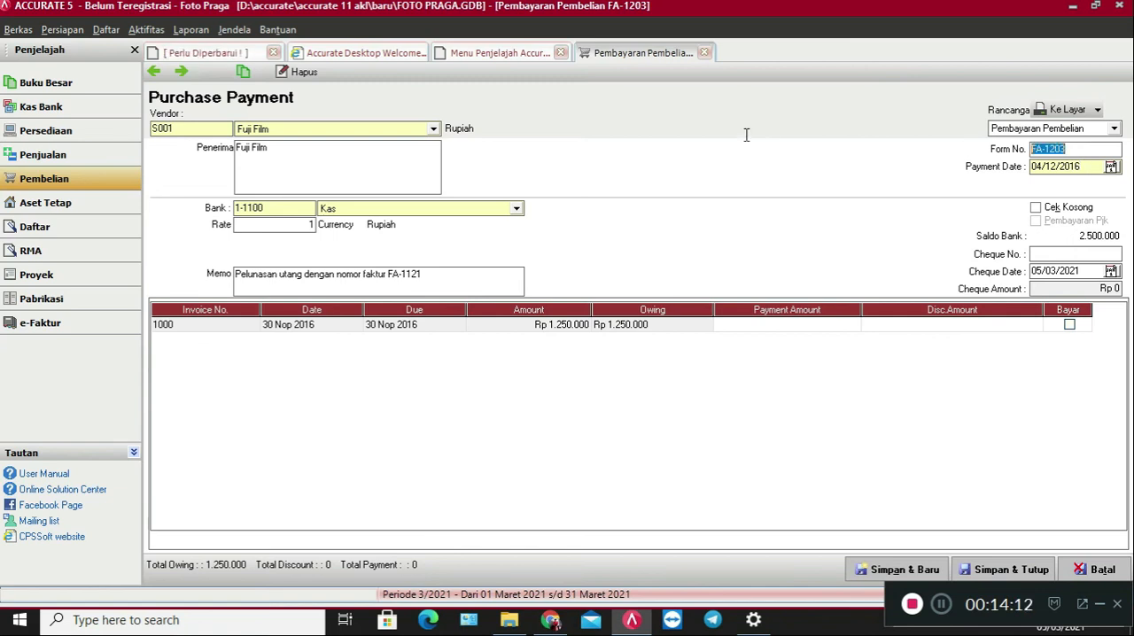
pyautogui.write('BKK-03')
pyautogui.moveTo(1034, 157); pyautogui.dragTo(1012, 159)
pyautogui.hotkey('ctrl', 'c')
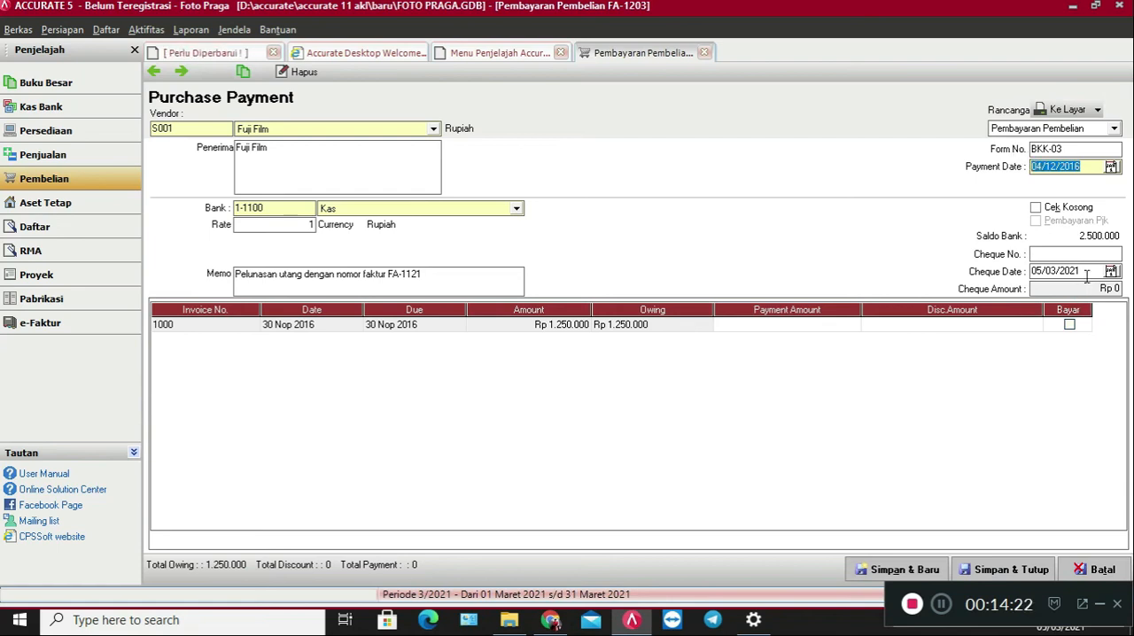
pyautogui.moveTo(1087, 273); pyautogui.dragTo(996, 274)
pyautogui.hotkey('ctrl', 'v')
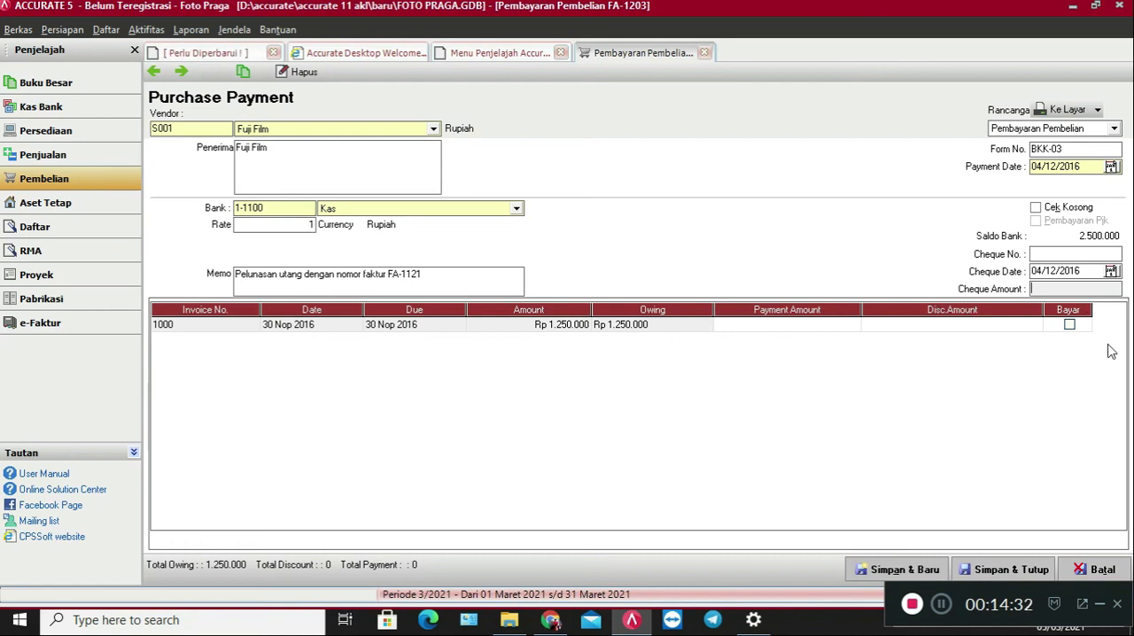
# Mark Fuji Film's invoice 1000 for full payment, then save and close the purchase payment.
pyautogui.click(1070, 325)
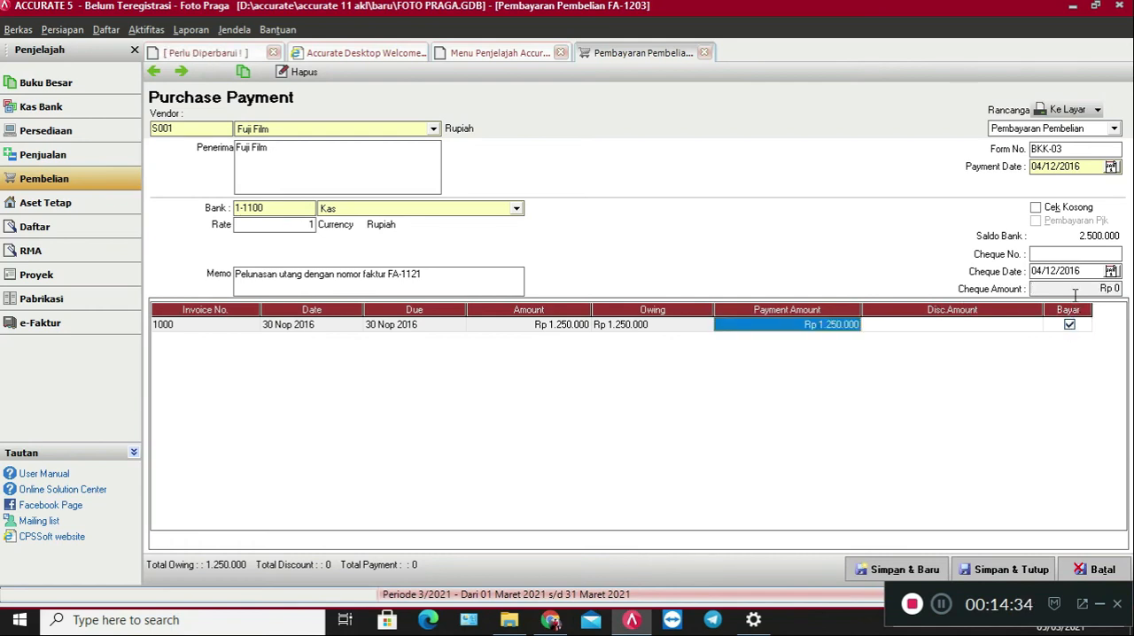
pyautogui.click(1075, 291)
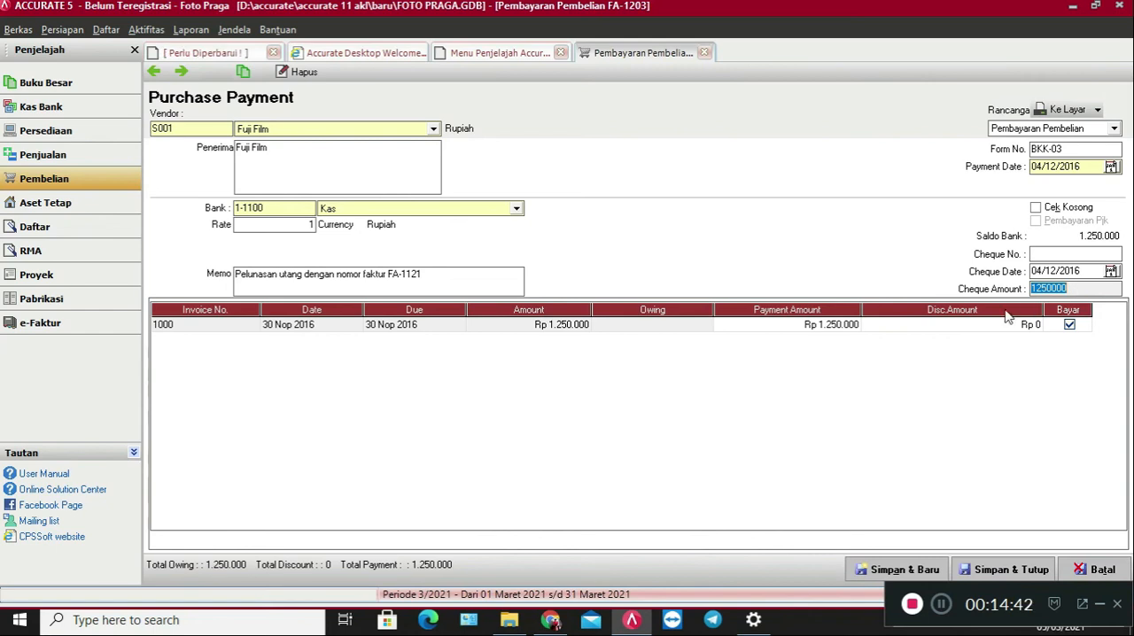
pyautogui.click(1019, 573)
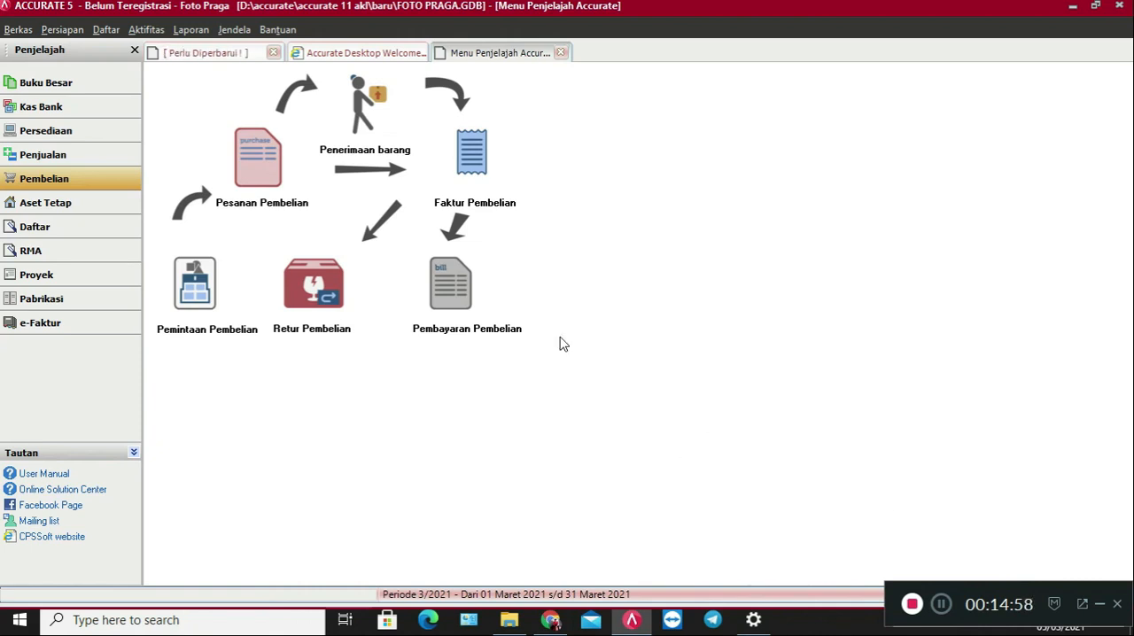
# Start a new sales invoice for the customer Cash.
pyautogui.click(115, 163)
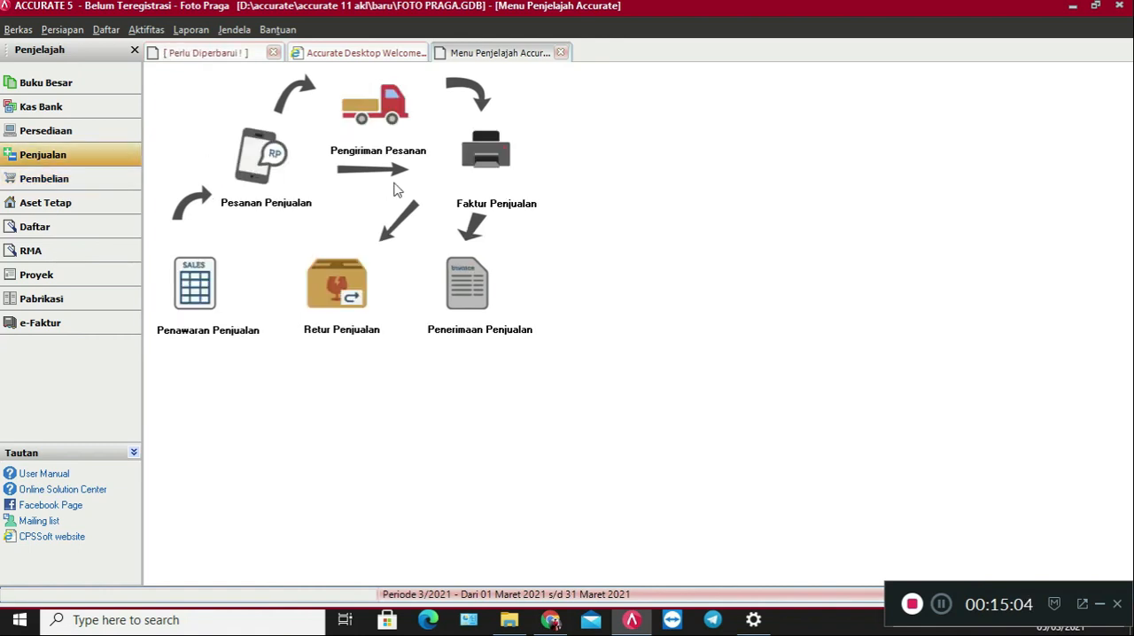
pyautogui.click(487, 174)
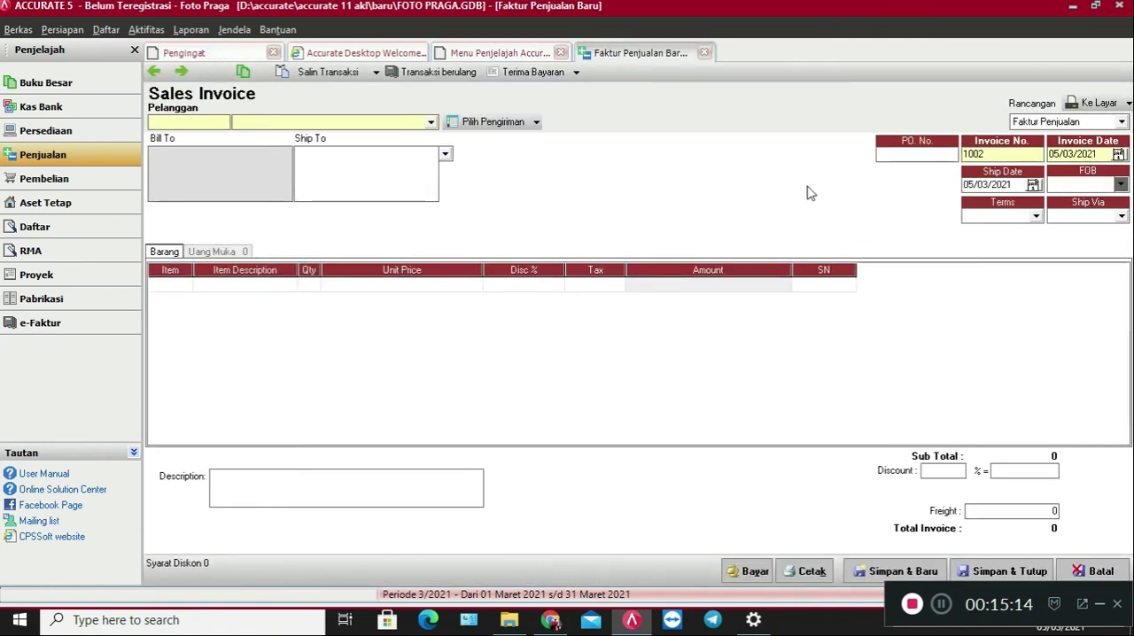
pyautogui.click(400, 123)
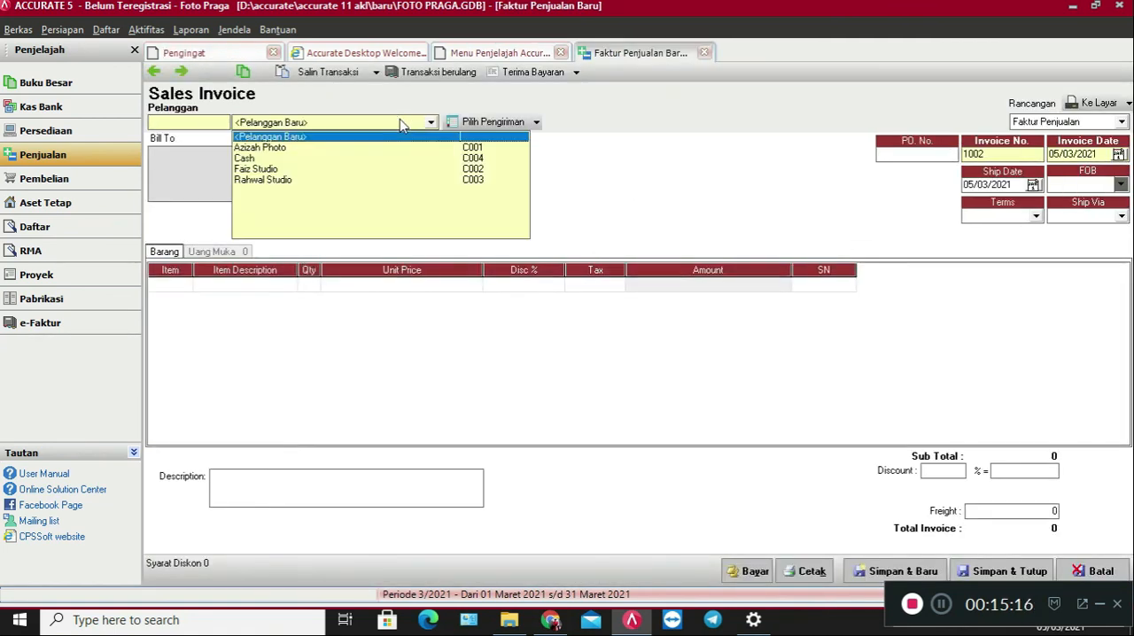
pyautogui.click(363, 160)
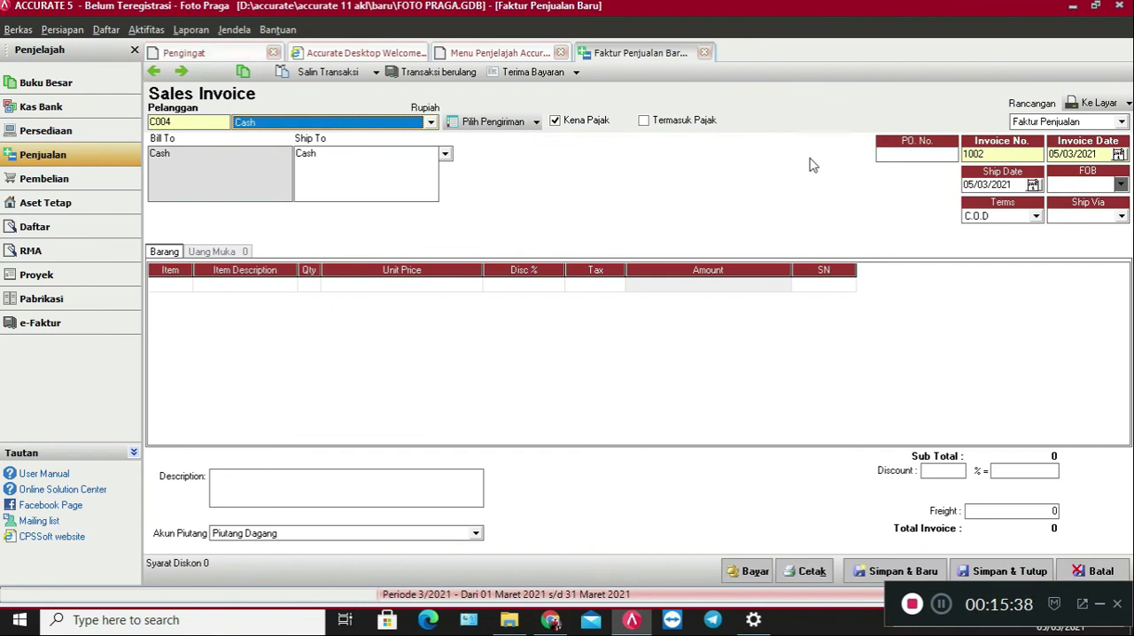
# Set both the PO number and the invoice number of the sales invoice to BKM-02.
pyautogui.click(898, 155)
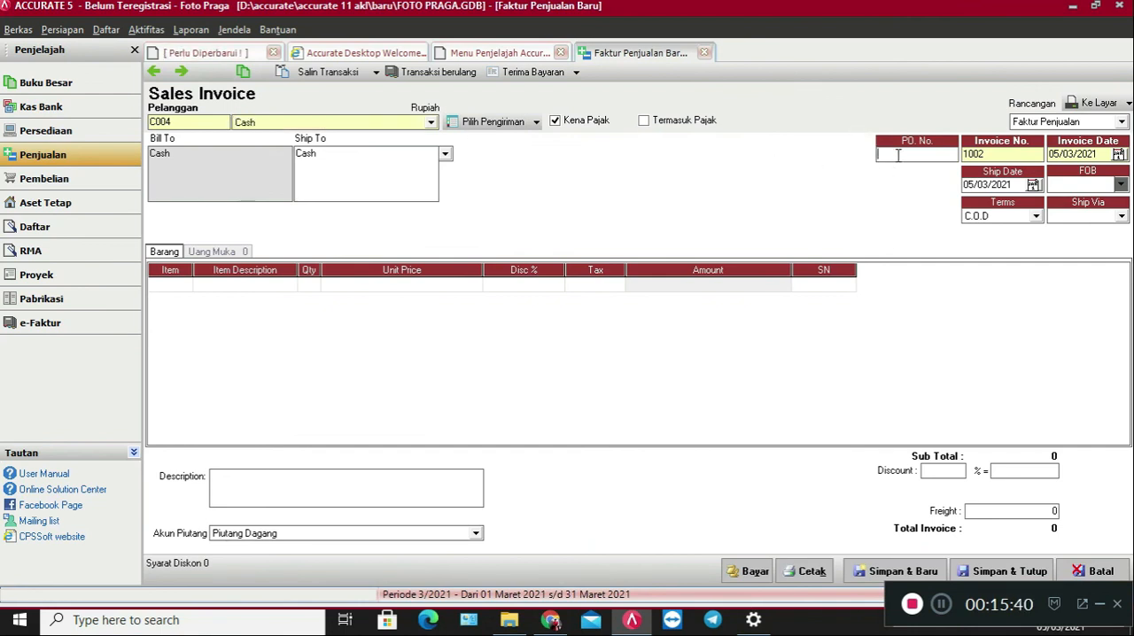
pyautogui.write('BKM')
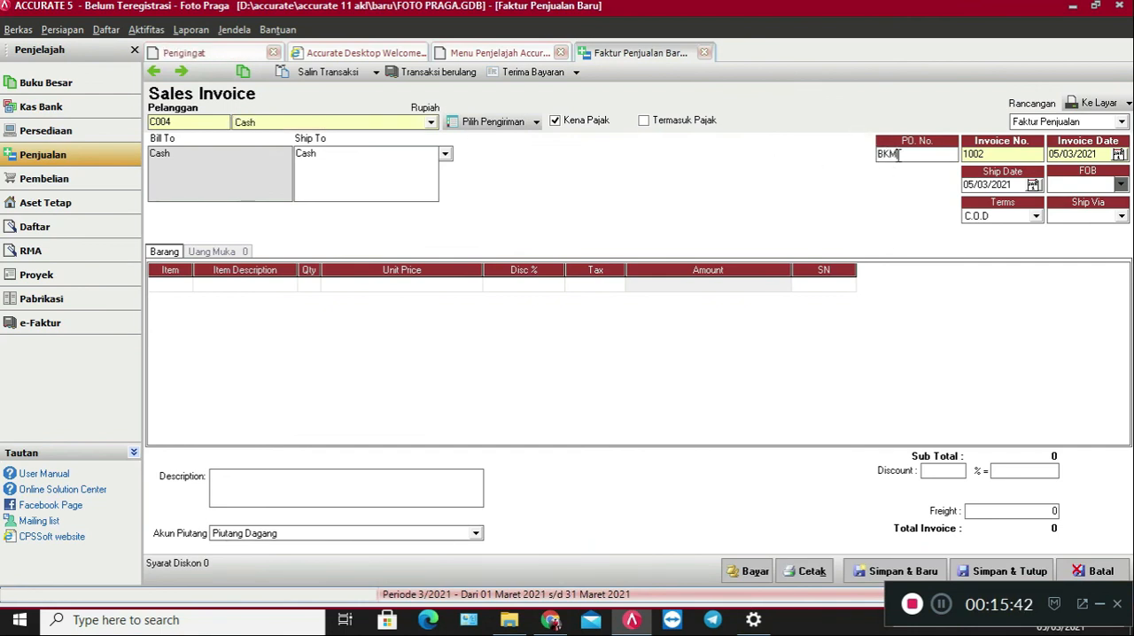
pyautogui.write('-02')
pyautogui.doubleClick(957, 154)
pyautogui.write('BKM-02')
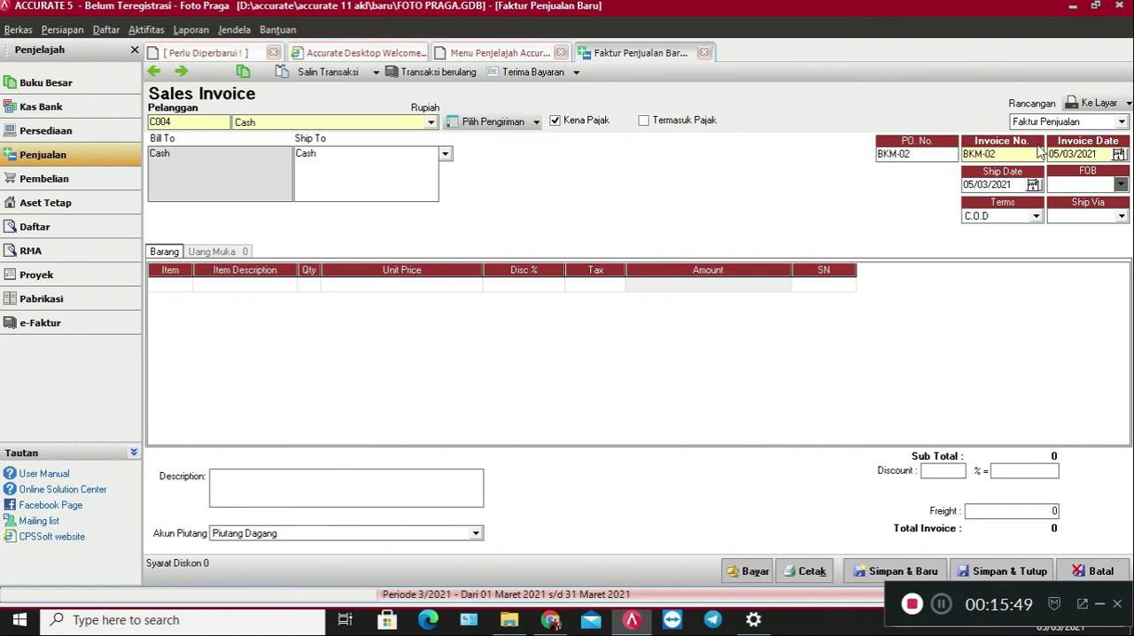
# Set the invoice date and the ship date to 05/12/2016.
pyautogui.press('Tab')
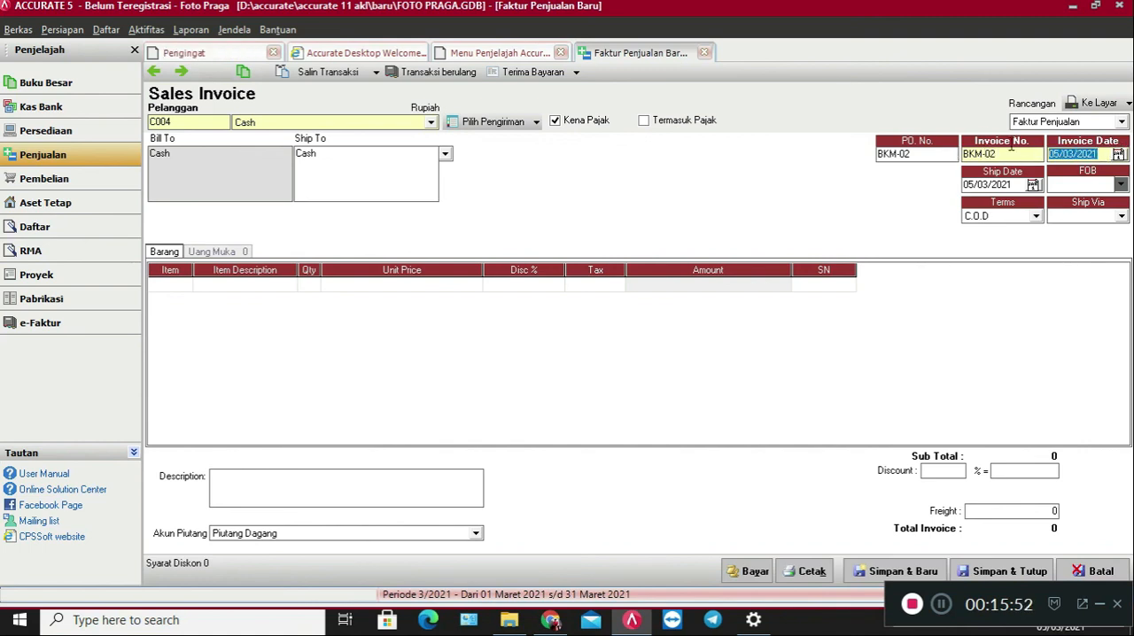
pyautogui.write('05/12/')
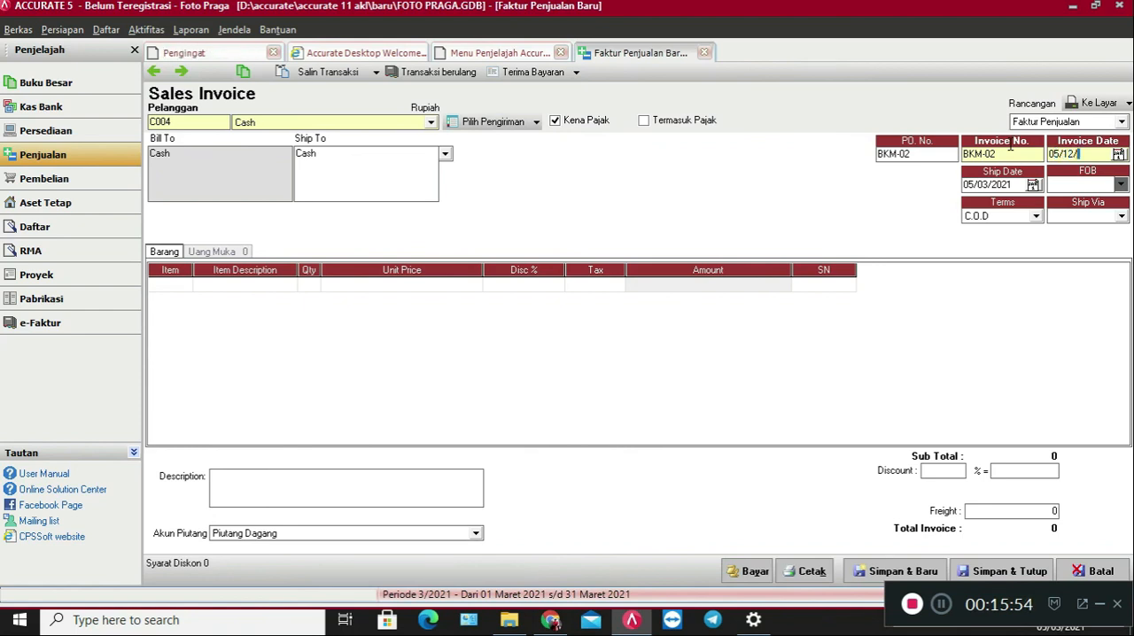
pyautogui.write('2016')
pyautogui.moveTo(1103, 154); pyautogui.dragTo(958, 182)
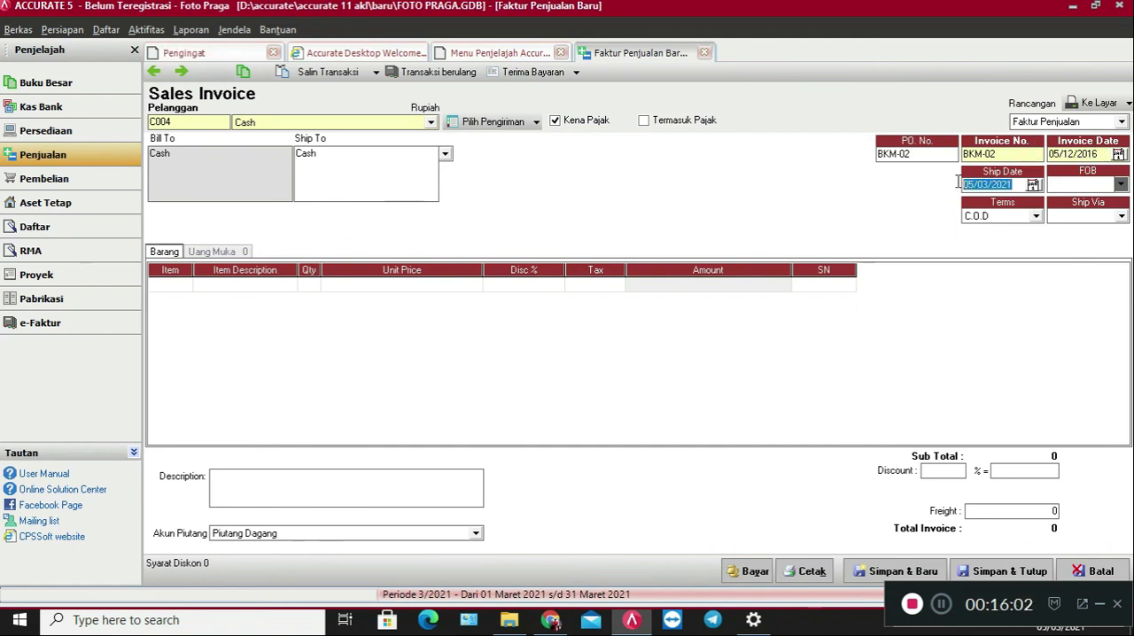
pyautogui.write('05/12/2016')
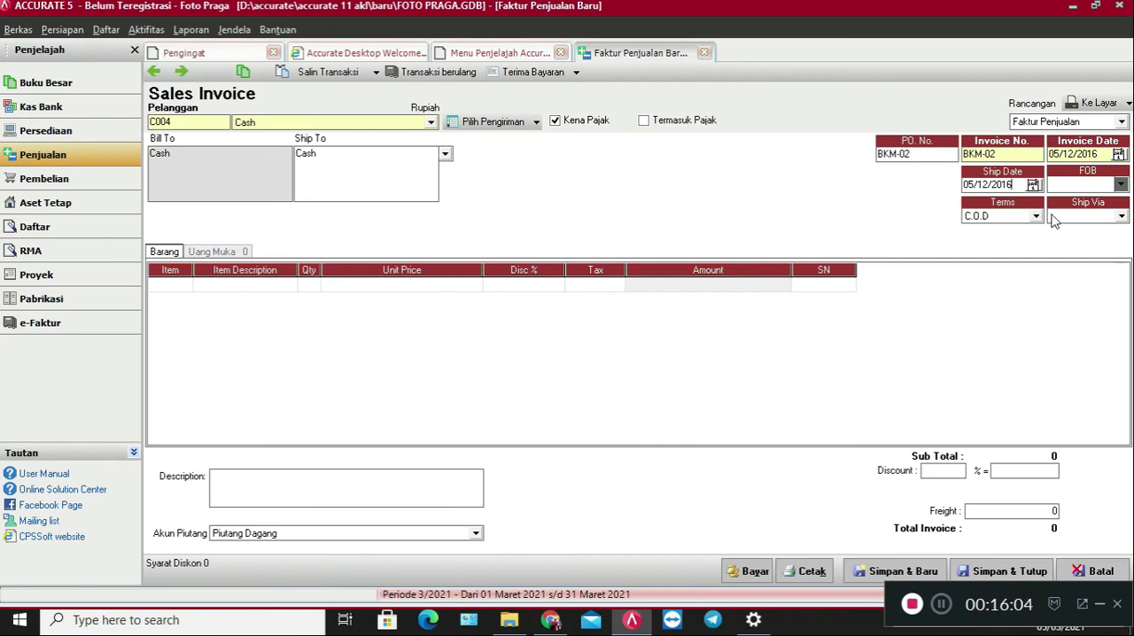
# Add item B001 FILM to the sales invoice with quantity 4 and a unit price of 60000.
pyautogui.click(183, 287)
pyautogui.click(185, 286)
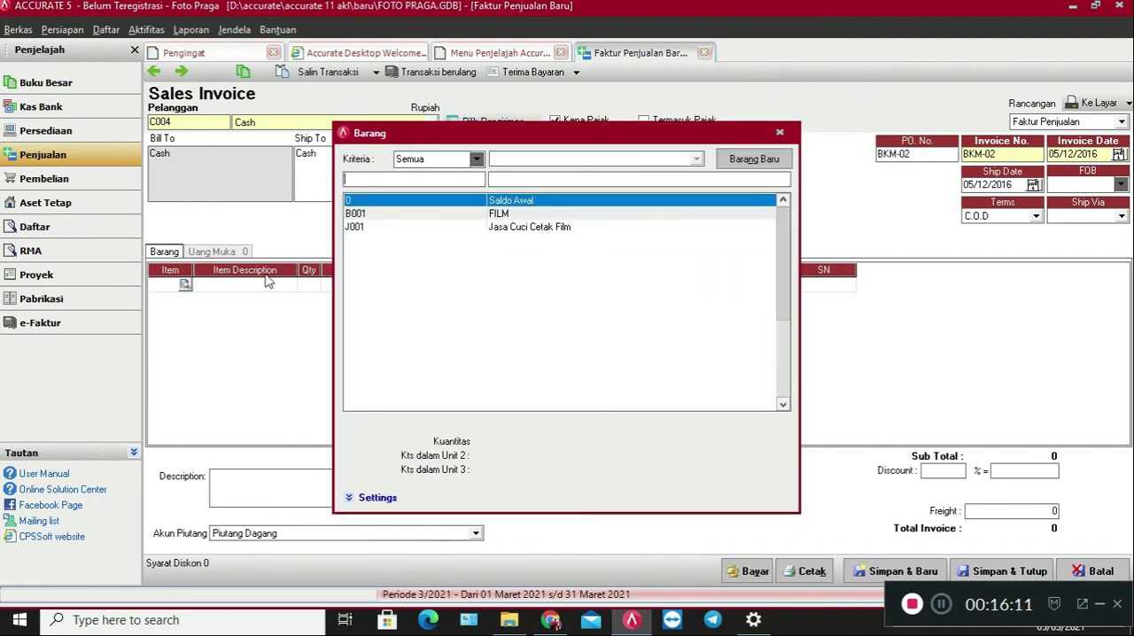
pyautogui.doubleClick(432, 217)
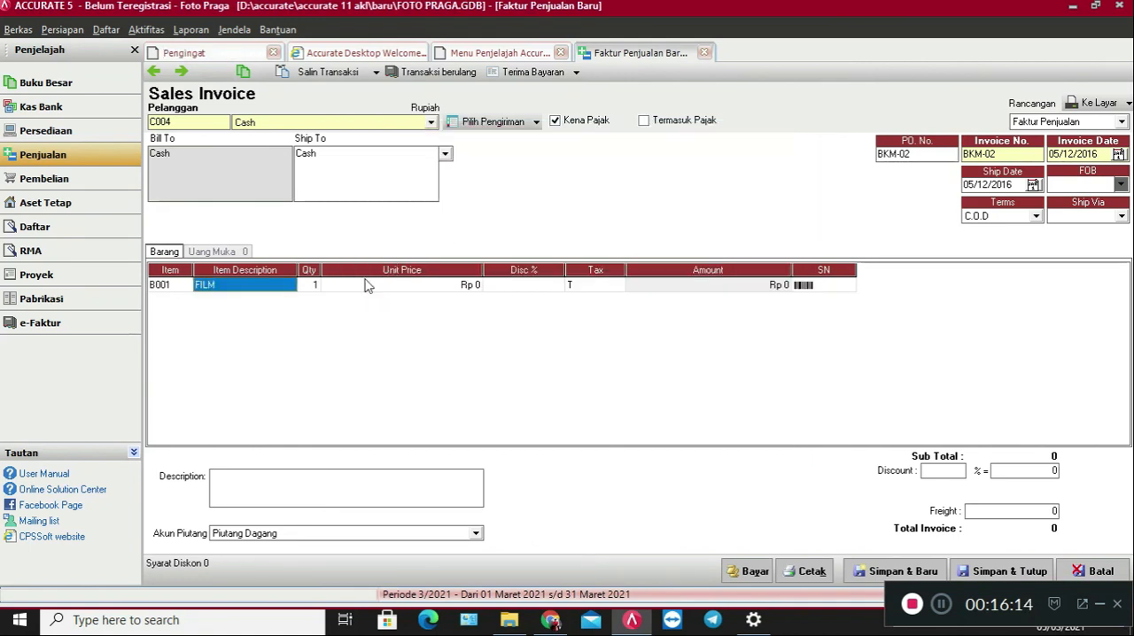
pyautogui.click(309, 288)
pyautogui.write('4')
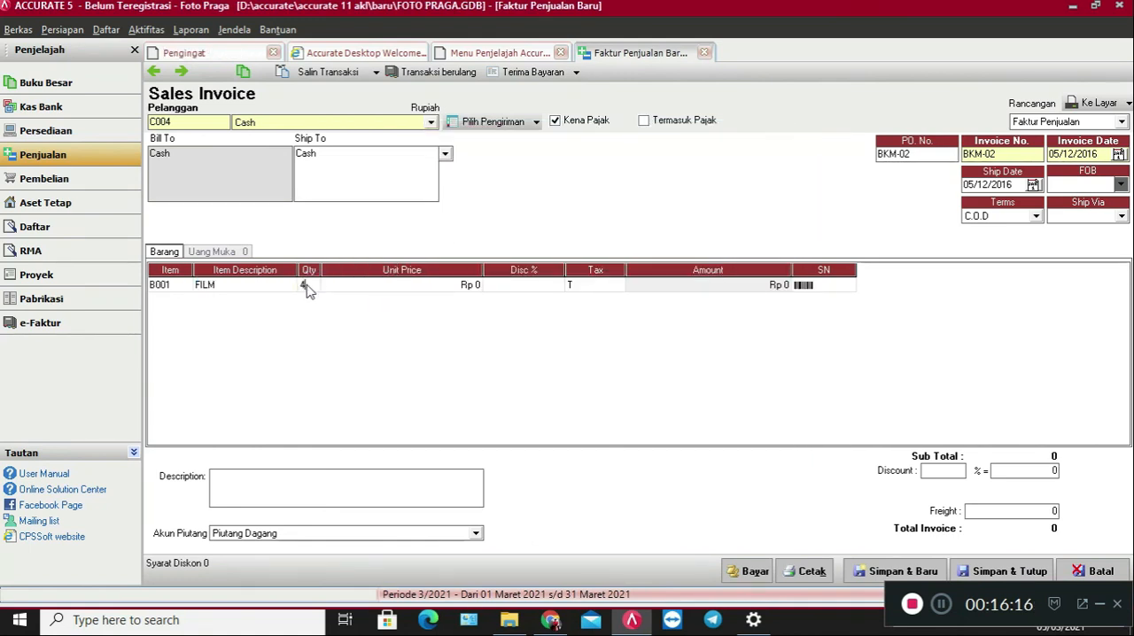
pyautogui.click(342, 294)
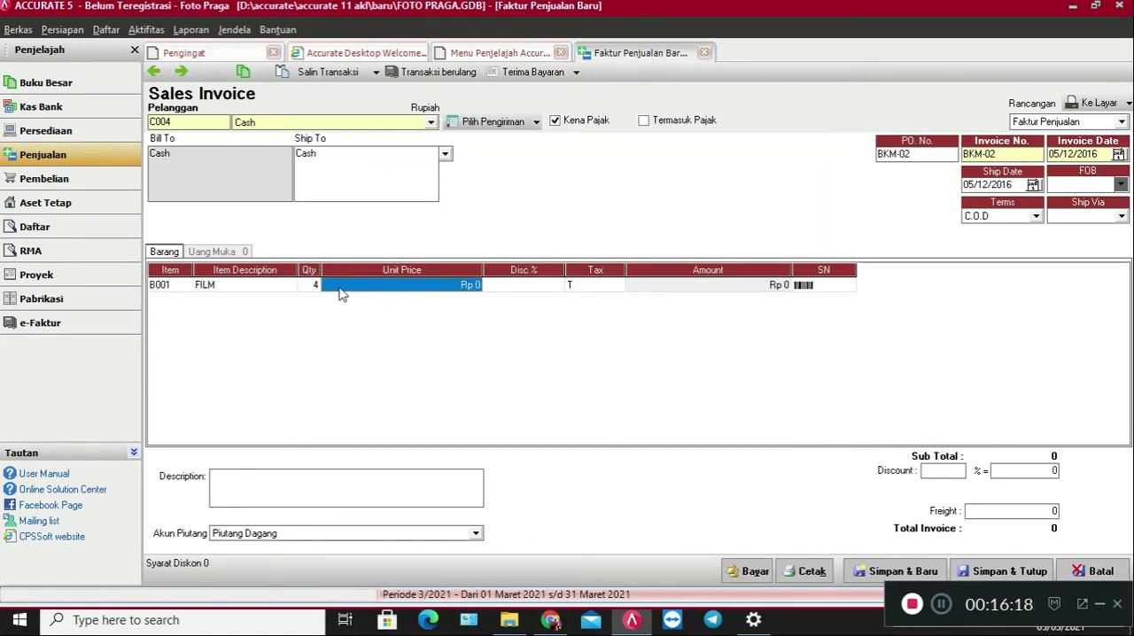
pyautogui.write('60000')
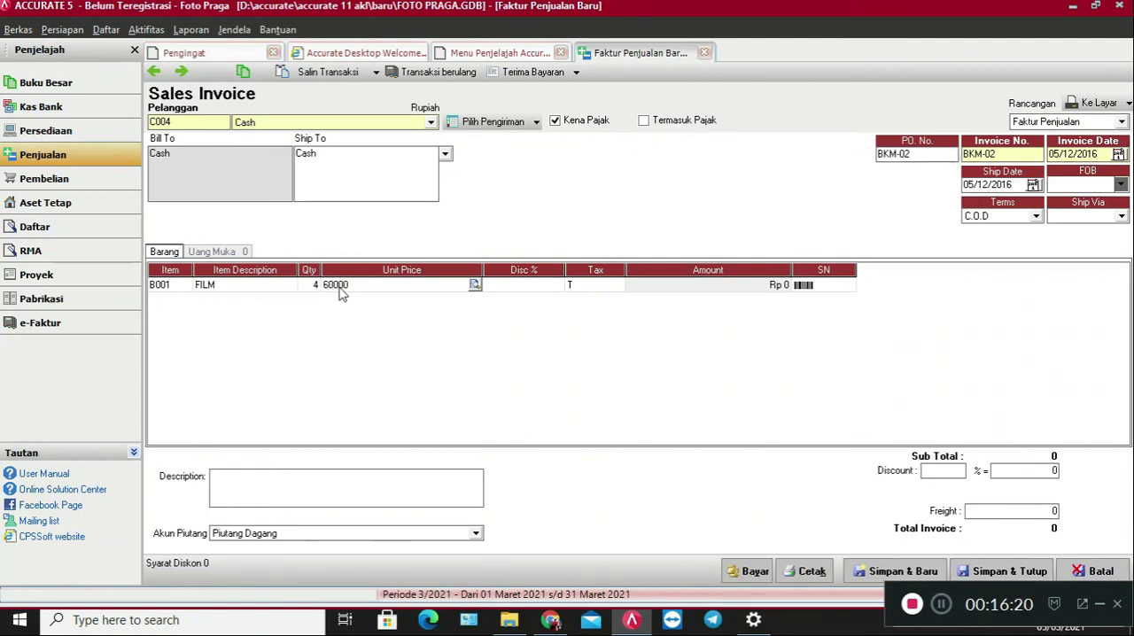
pyautogui.press('Tab')
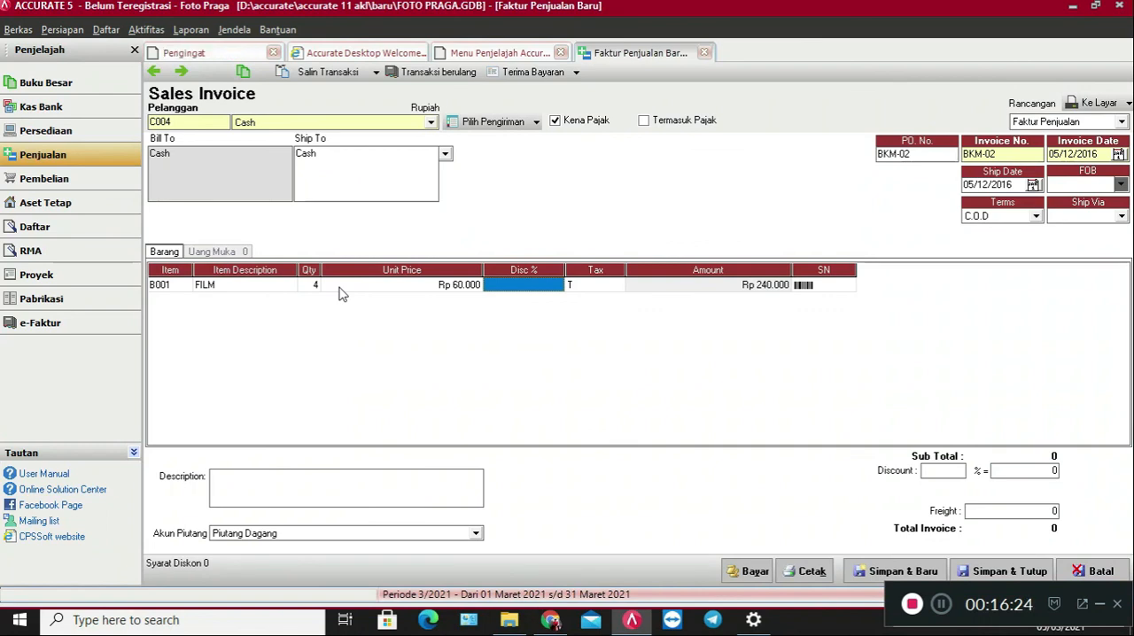
pyautogui.press('Tab')
pyautogui.press('Tab')
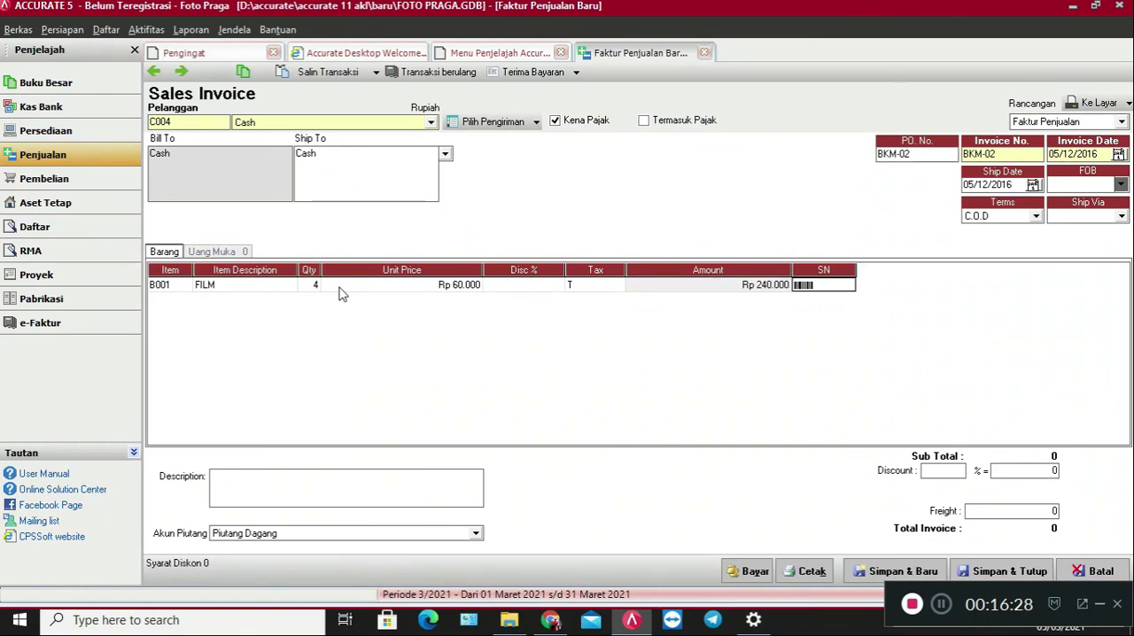
# Enter the invoice description "Pemjualan Tunai" and select Piutang Dagang as the receivable account.
pyautogui.click(323, 491)
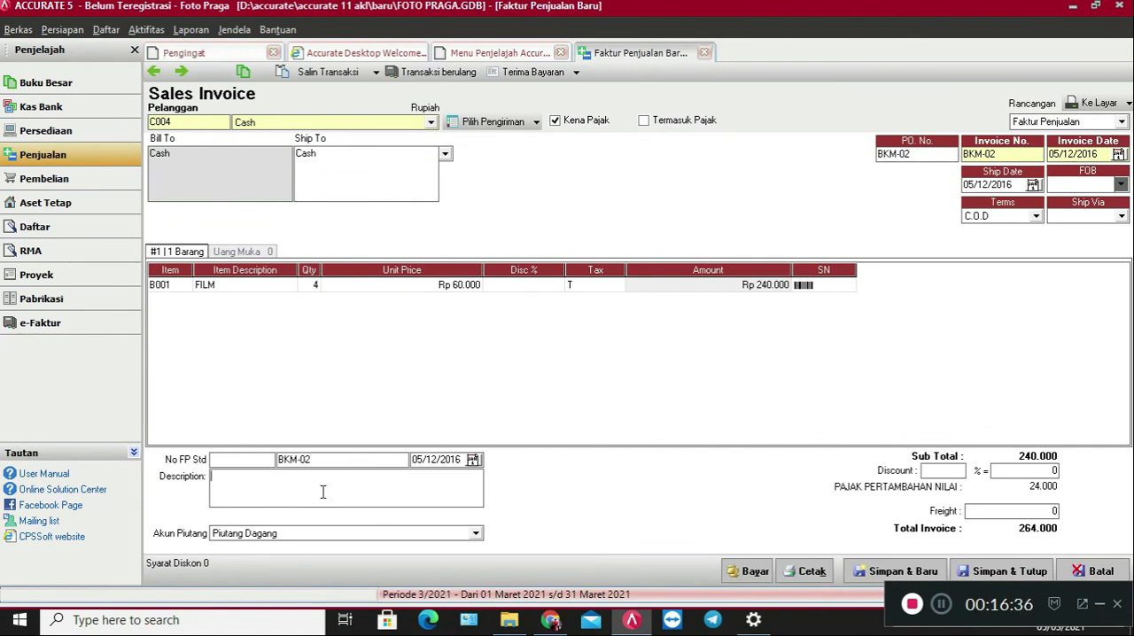
pyautogui.write('Pemjualan')
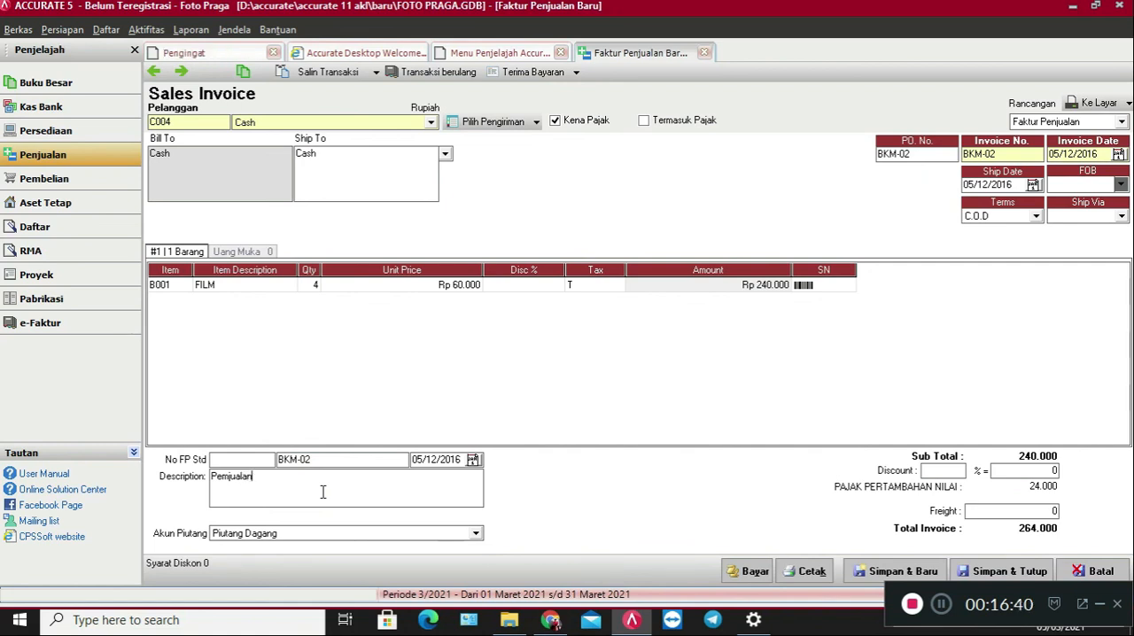
pyautogui.write(' Tunai')
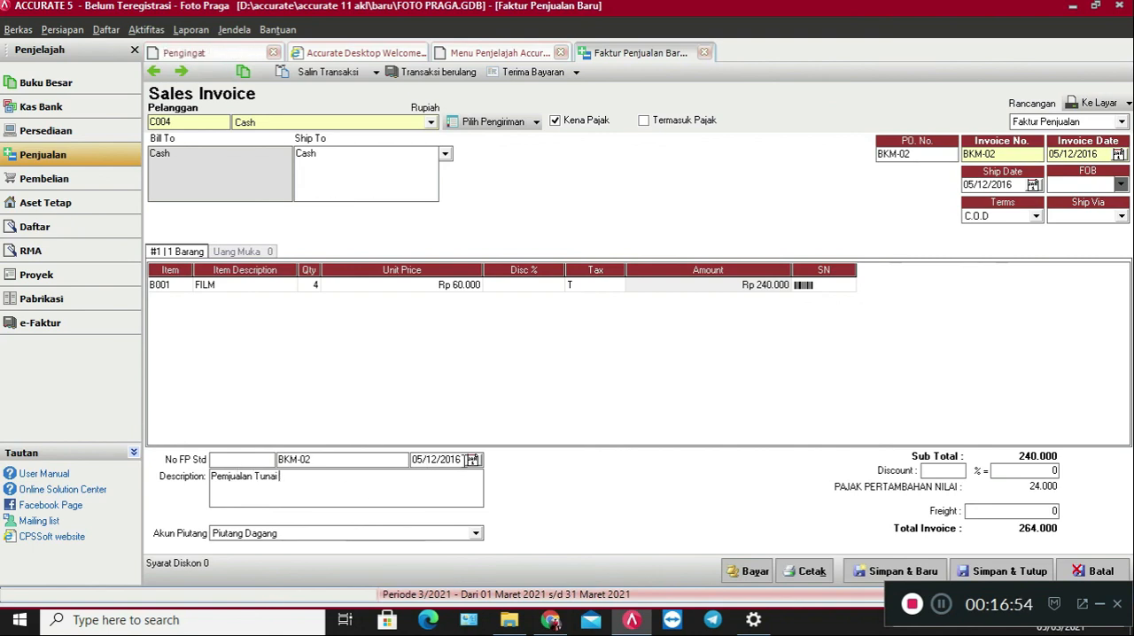
pyautogui.moveTo(461, 460); pyautogui.dragTo(388, 457)
pyautogui.hotkey('ctrl', 'c')
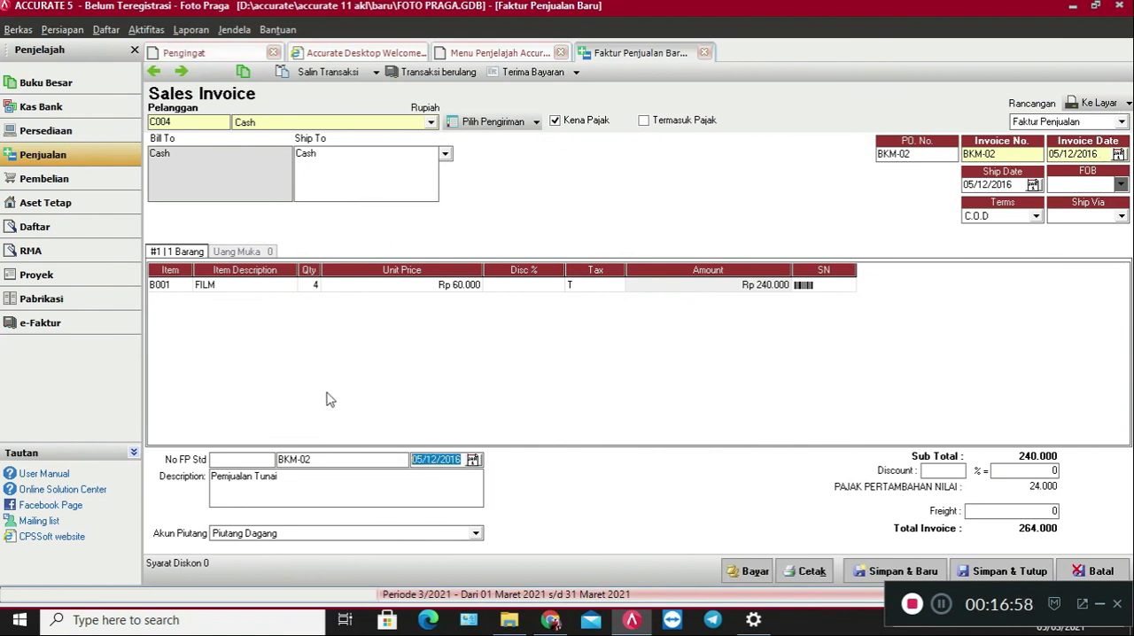
pyautogui.click(251, 537)
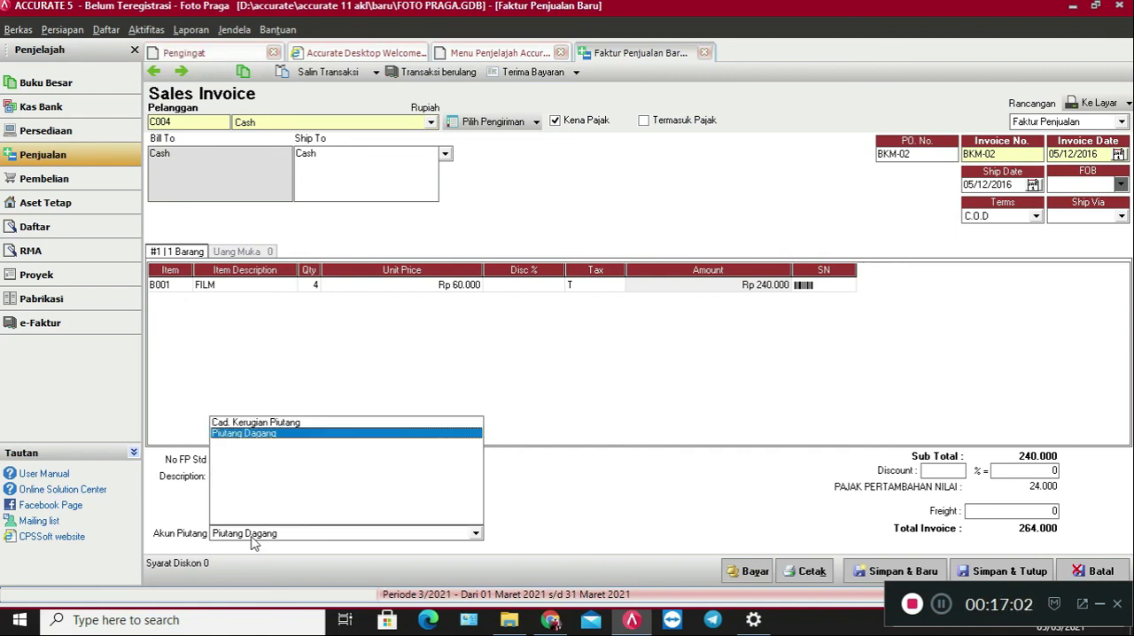
pyautogui.click(302, 435)
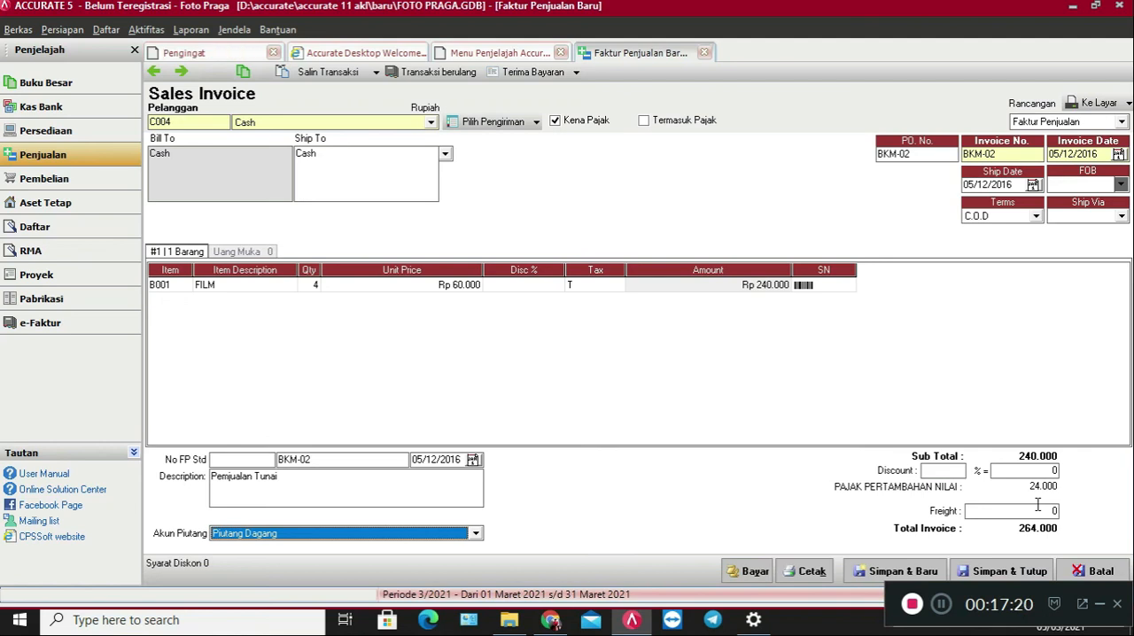
# Create the customer receipt for invoice BKM-02 and set its cheque date to 05/12/2016.
pyautogui.click(753, 573)
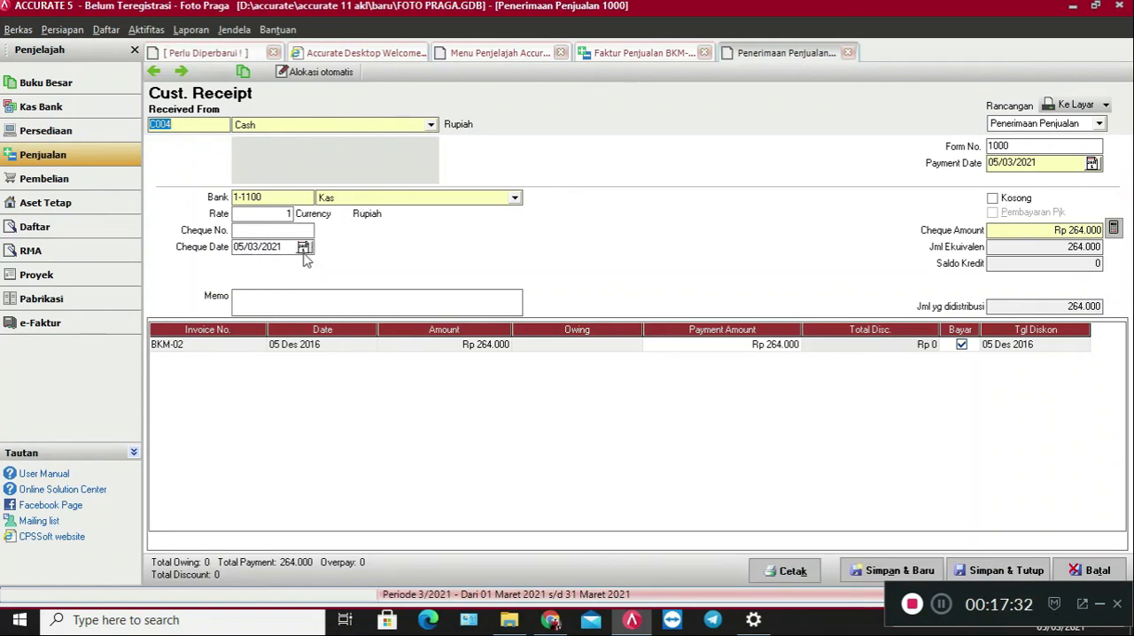
pyautogui.moveTo(288, 248); pyautogui.dragTo(175, 231)
pyautogui.hotkey('ctrl', 'v')
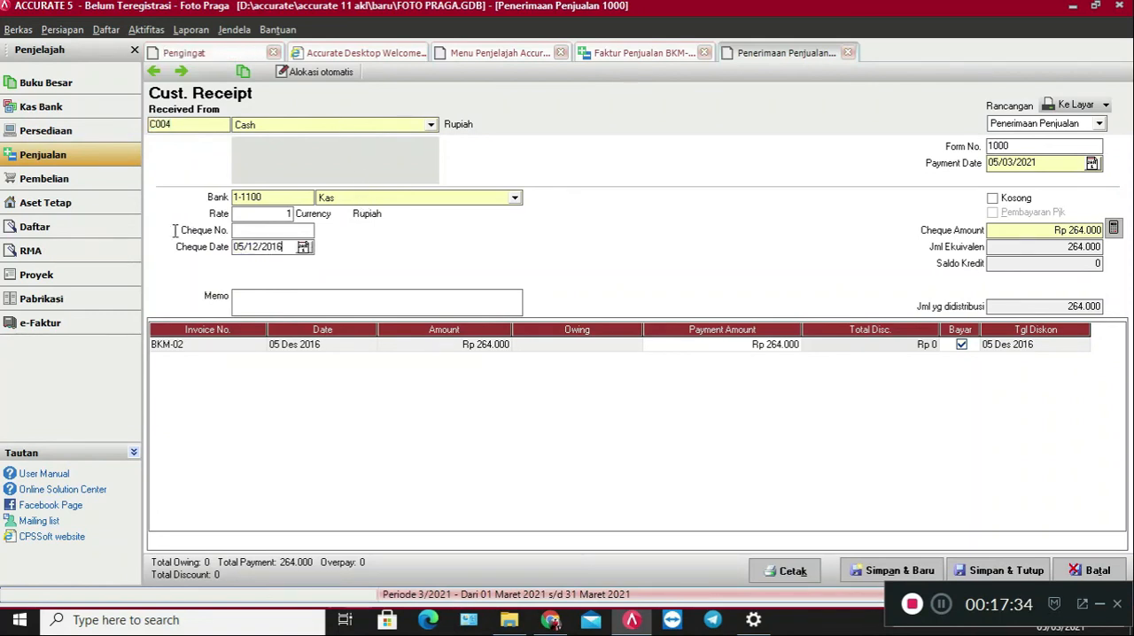
# Enter the customer receipt memo "Penjualan Tunai".
pyautogui.click(322, 296)
pyautogui.write('Penjualan Tunai')
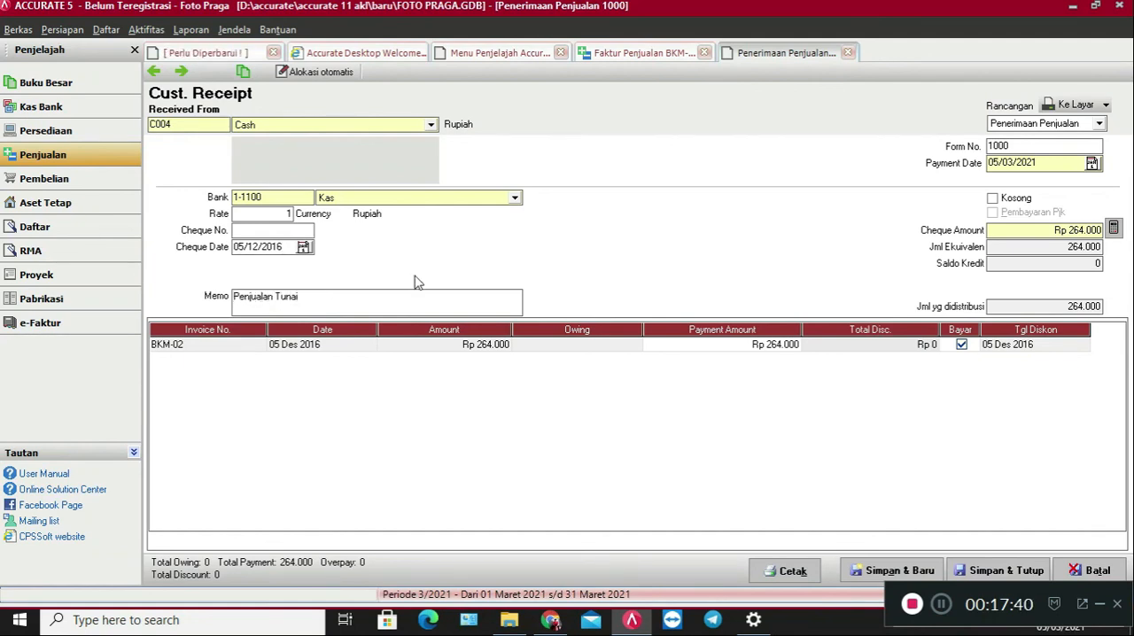
# Change the customer receipt's form number to BKM-02.
pyautogui.moveTo(1054, 146); pyautogui.dragTo(949, 137)
pyautogui.write('BKM-02')
# Set the receipt's payment date to 05/12/2016, then save and close both the receipt and the sales invoice.
pyautogui.moveTo(1044, 163); pyautogui.dragTo(962, 153)
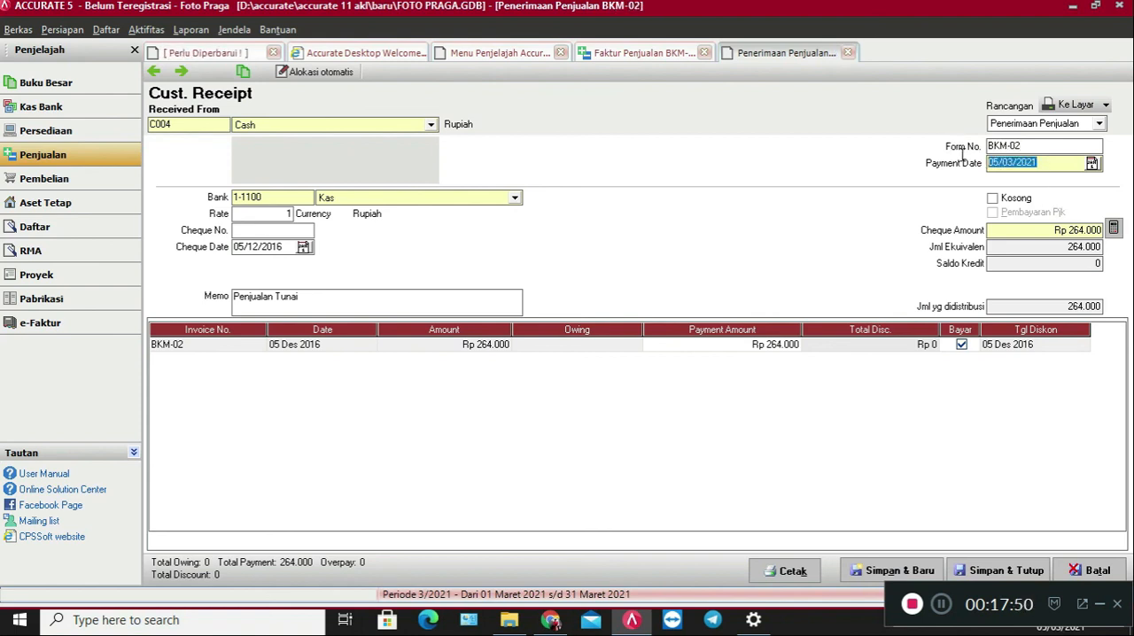
pyautogui.hotkey('ctrl', 'v')
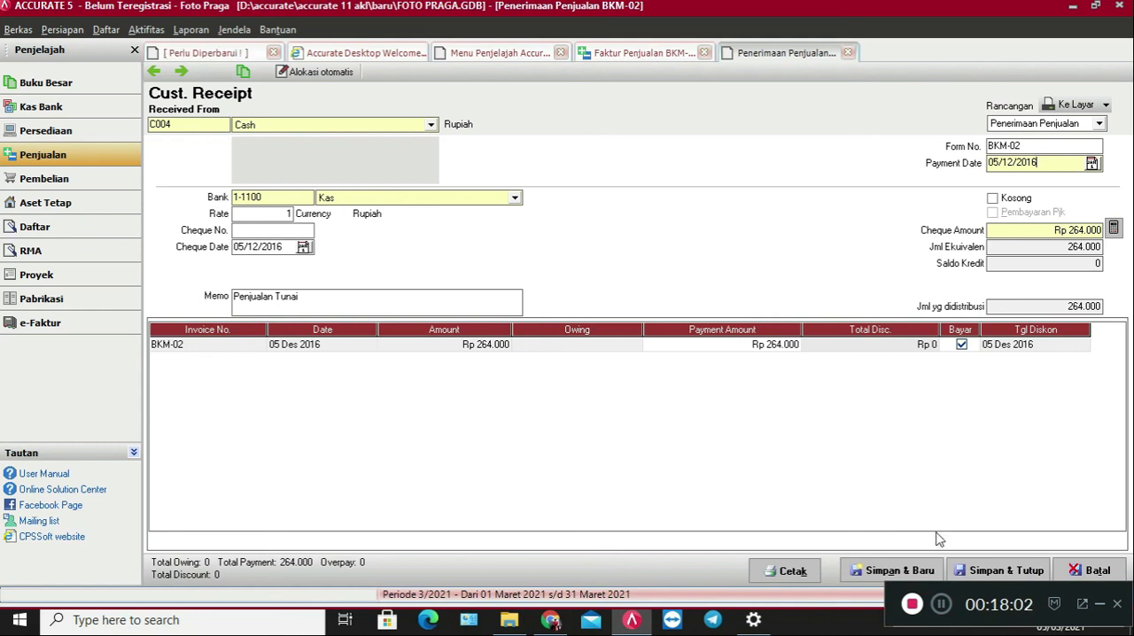
pyautogui.click(992, 569)
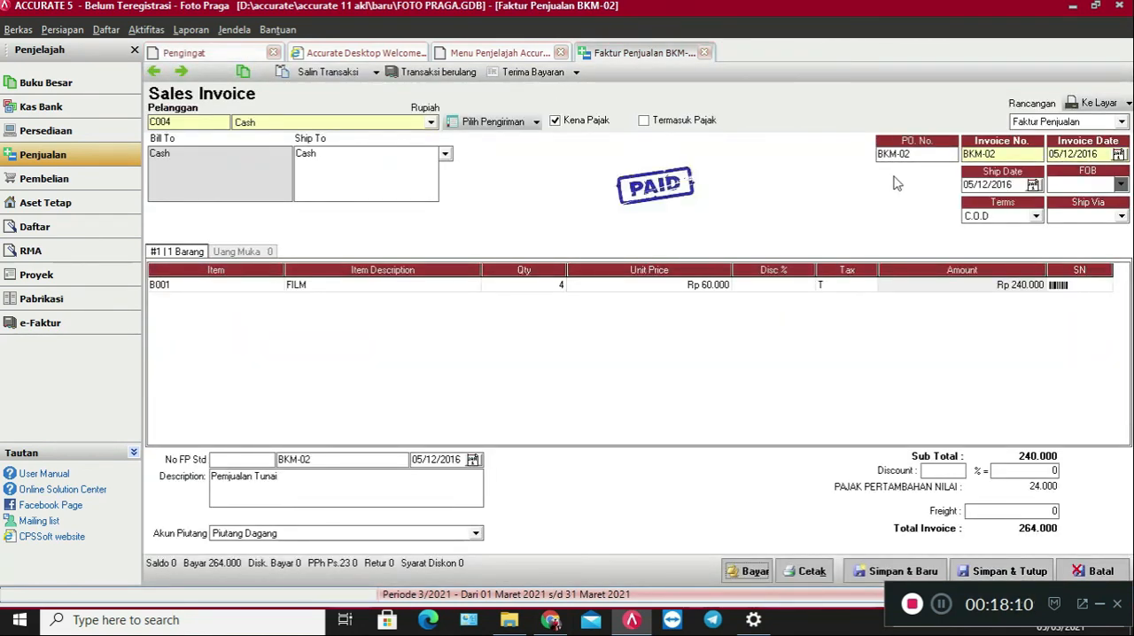
pyautogui.click(1002, 572)
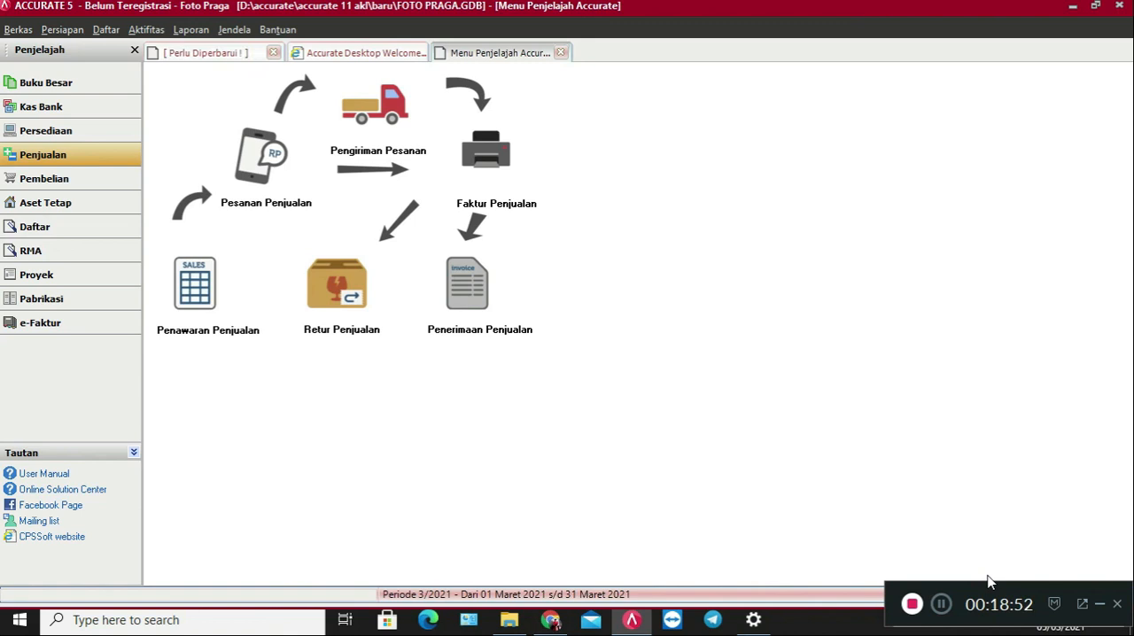
# Close the Foto Praga company data and back it up to FOTO PRAGA Friday.gbk.
pyautogui.click(1119, 5)
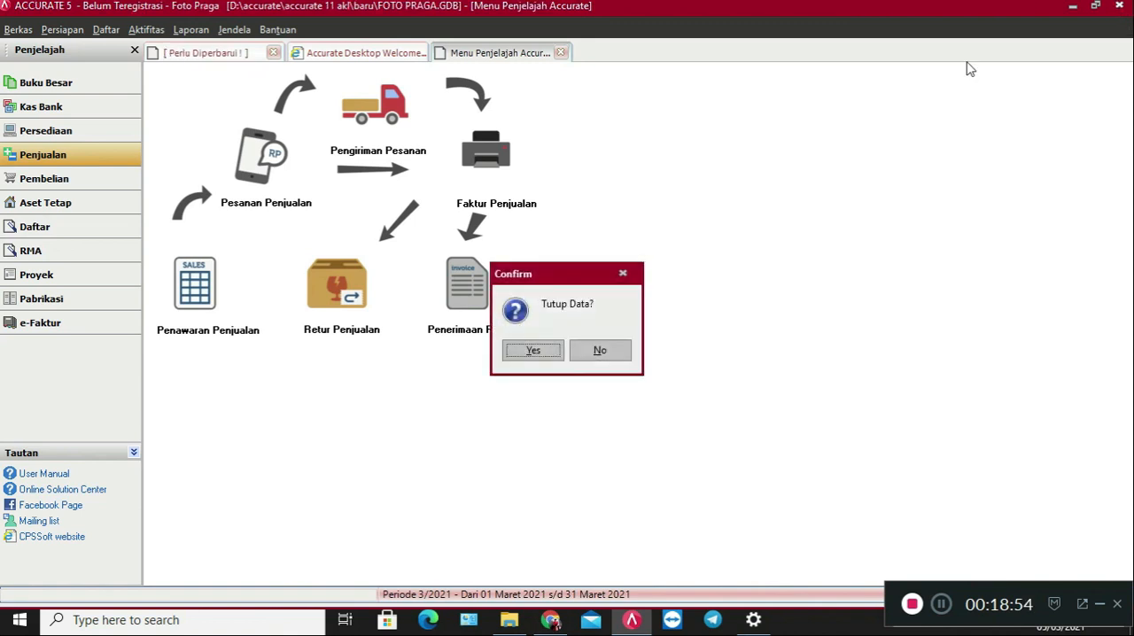
pyautogui.click(529, 353)
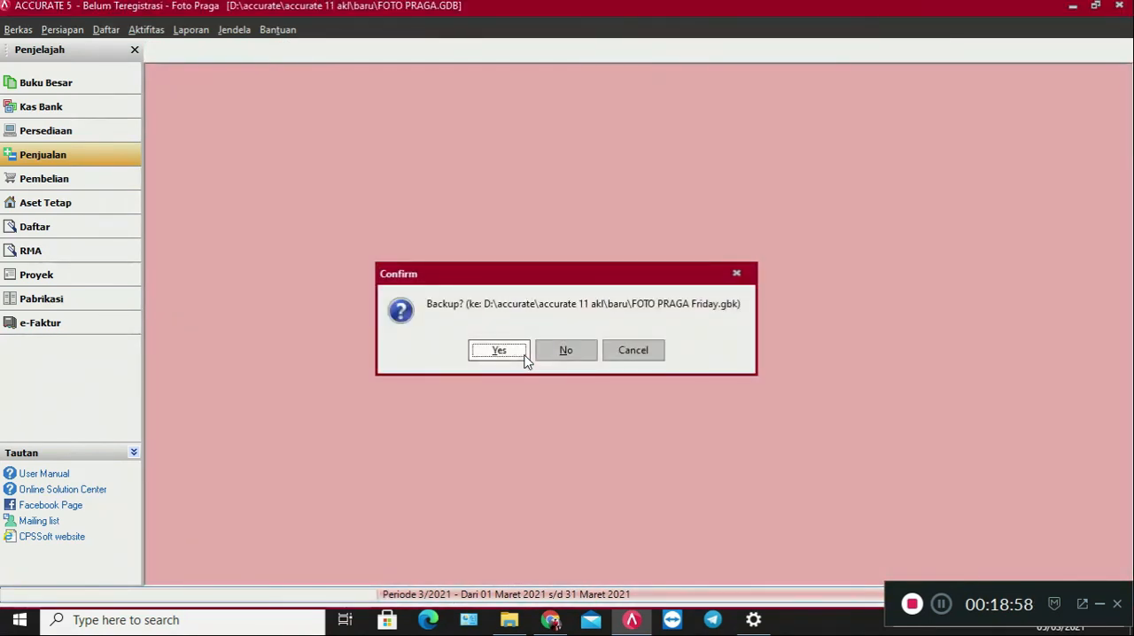
pyautogui.click(517, 353)
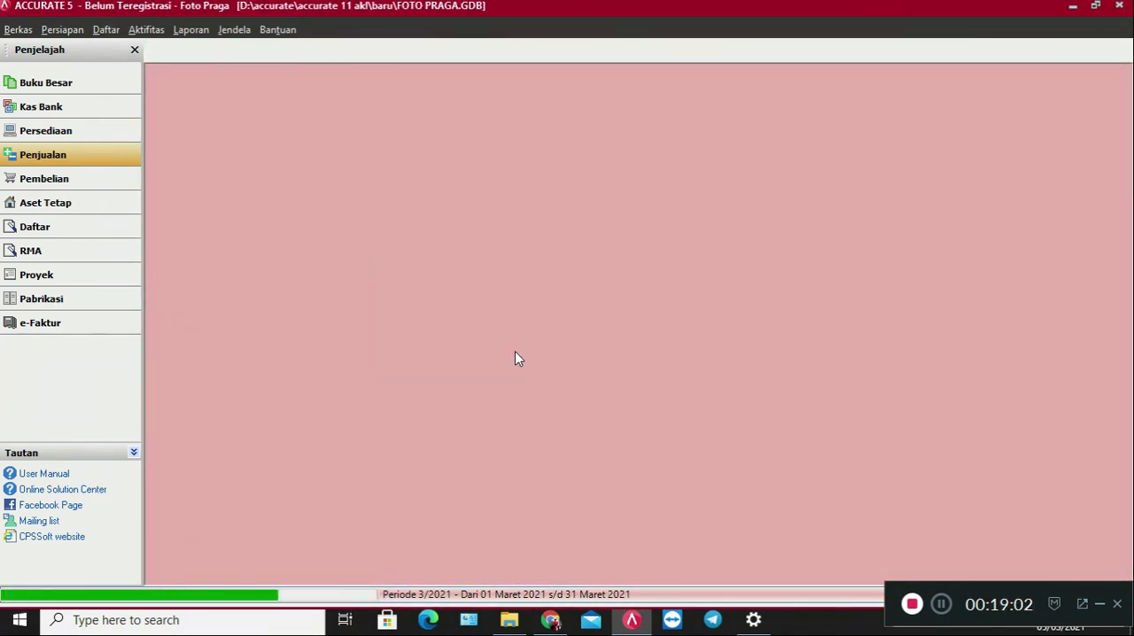
pyautogui.click(538, 351)
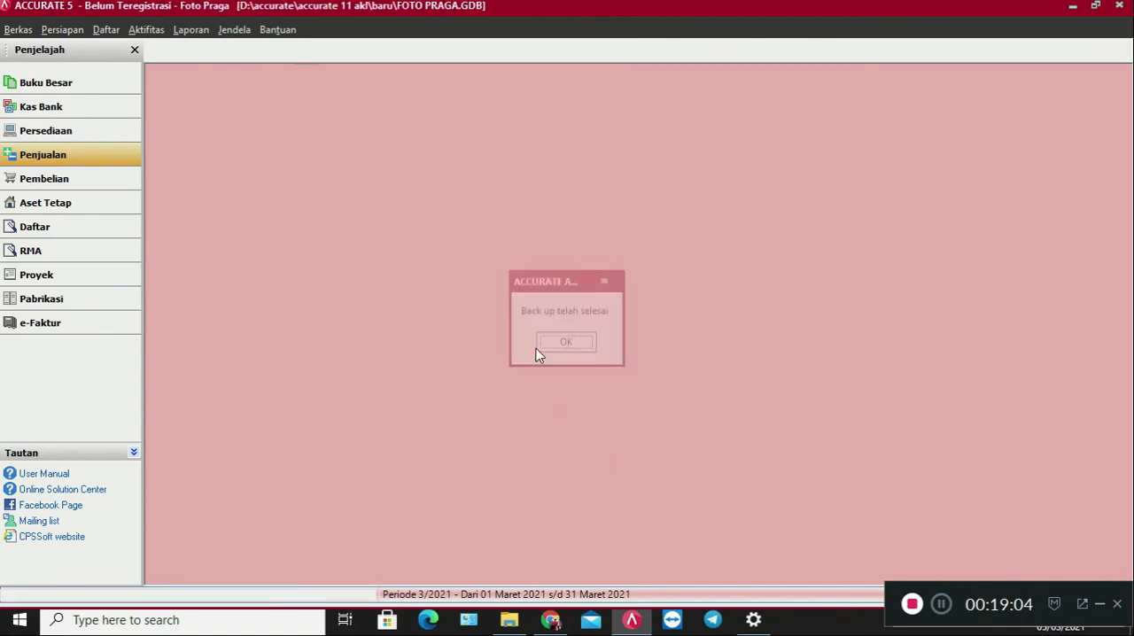
pyautogui.click(942, 604)
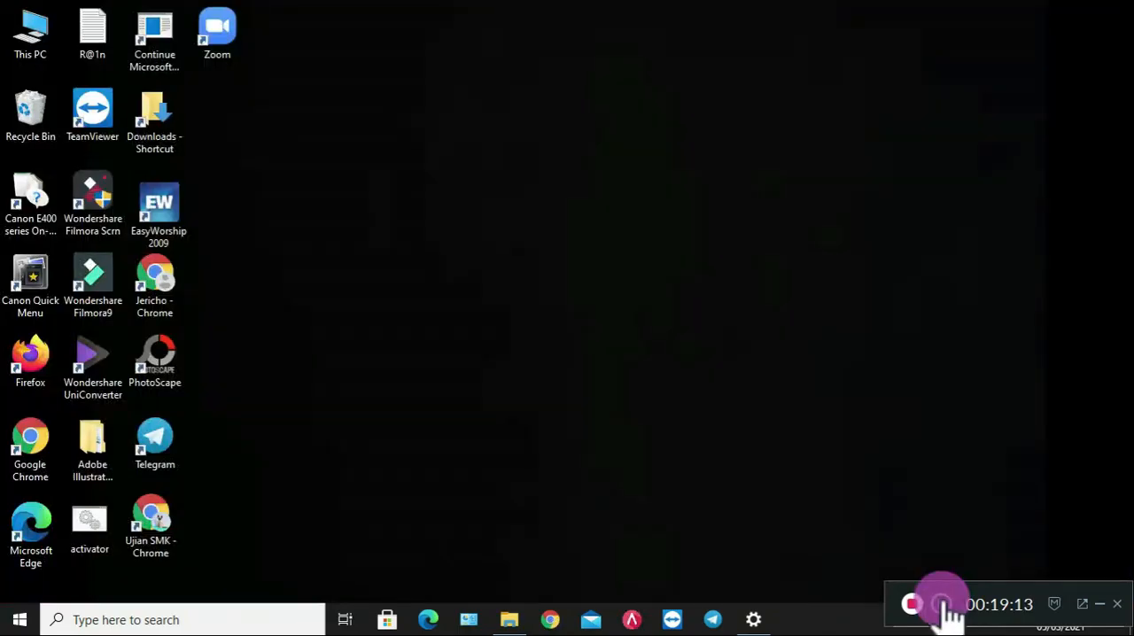
pyautogui.click(914, 604)
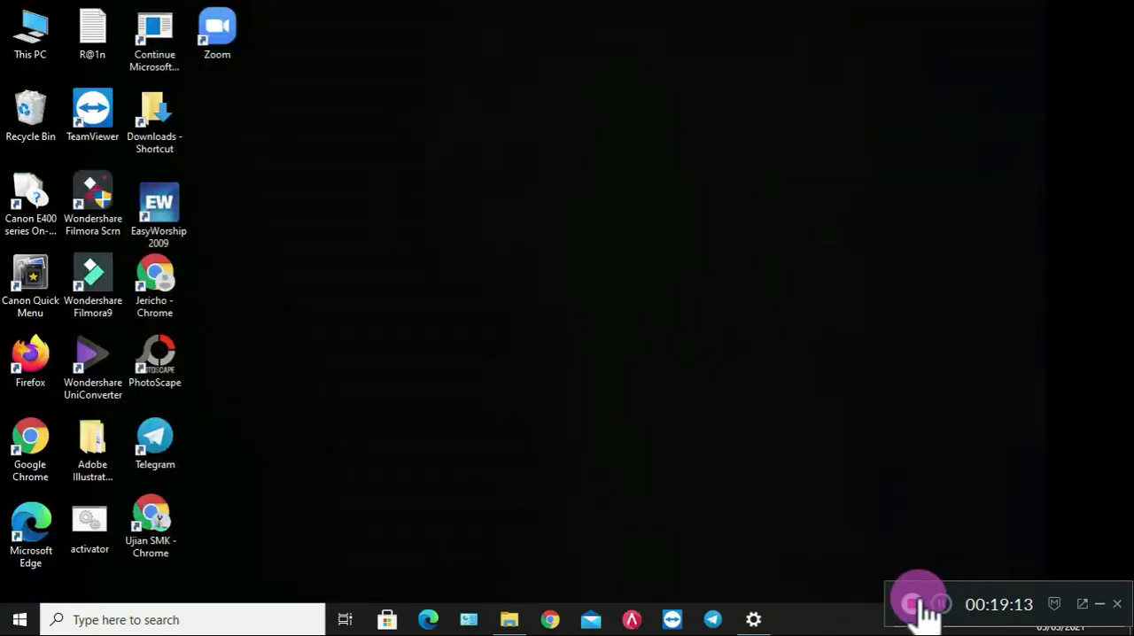